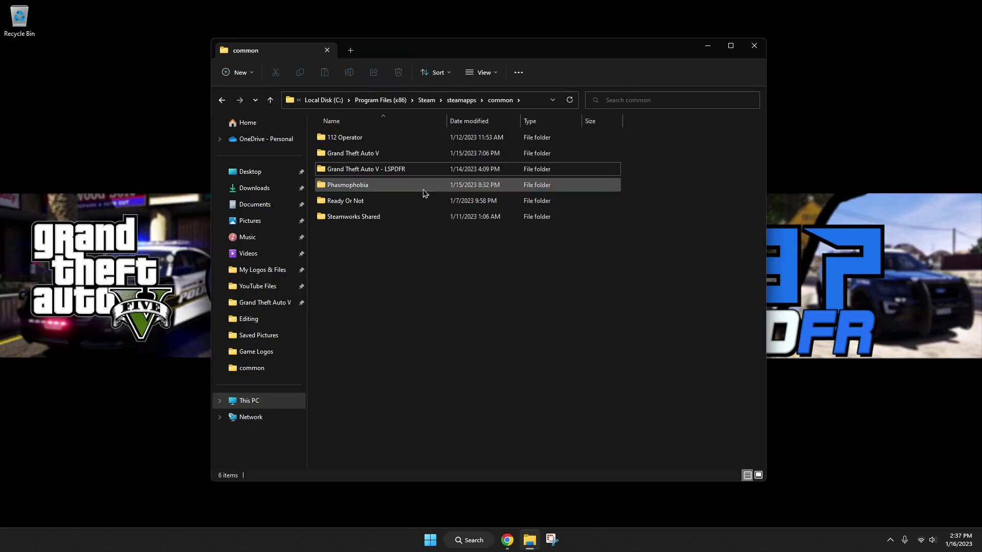
{"action": "left_click_drag", "start_coordinate": [572, 55], "coordinate": [570, 50]}
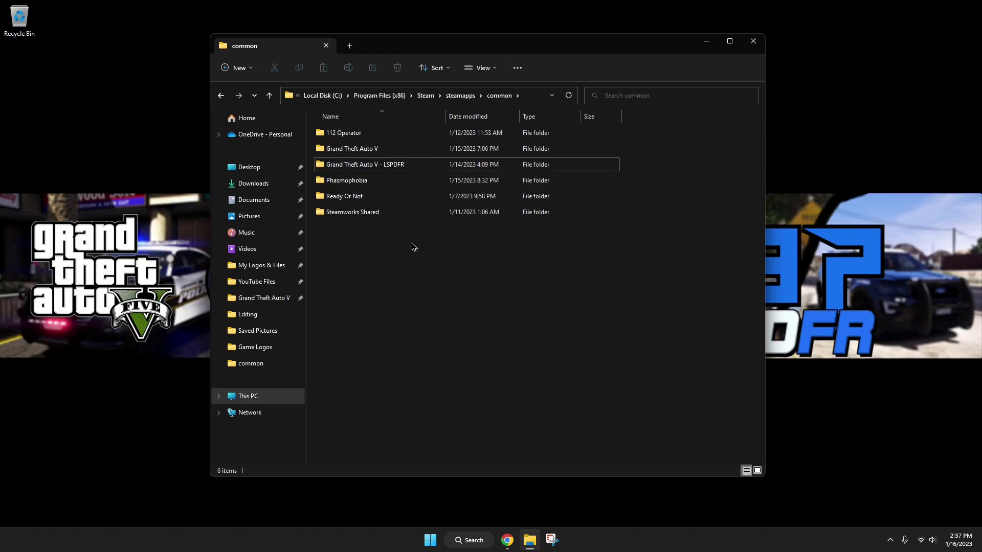
{"action": "left_click_drag", "start_coordinate": [479, 45], "coordinate": [476, 49]}
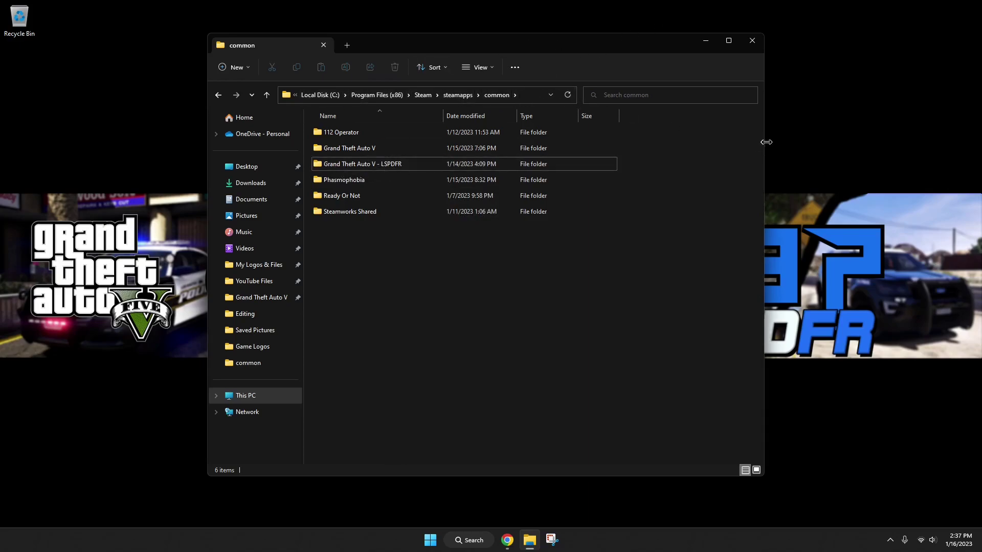
{"action": "left_click_drag", "start_coordinate": [762, 143], "coordinate": [813, 142]}
{"action": "left_click_drag", "start_coordinate": [578, 51], "coordinate": [562, 50]}
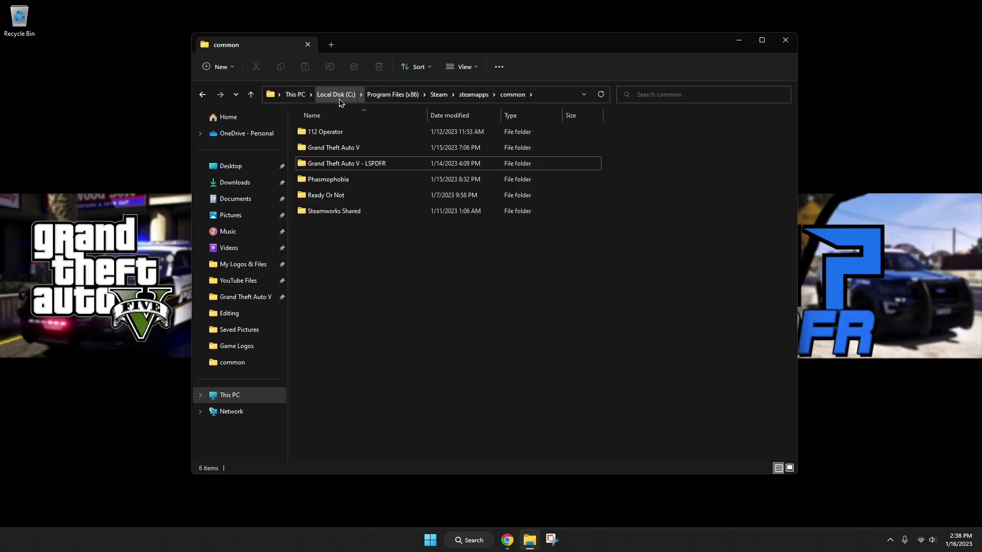
Step: Close the common folder window and switch to the LSPD First Response download page in Chrome
{"action": "left_click", "coordinate": [784, 45]}
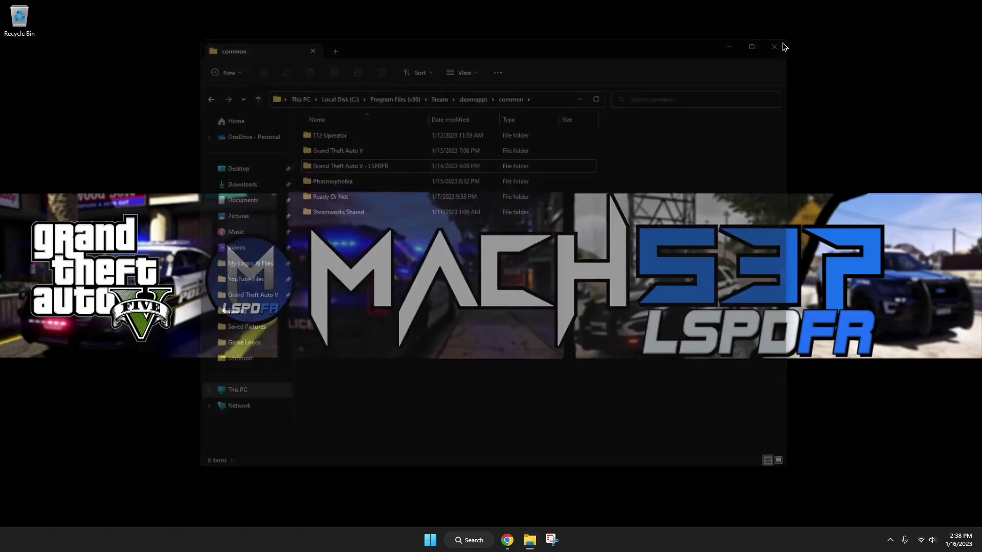
{"action": "left_click", "coordinate": [507, 540]}
{"action": "scroll", "coordinate": [553, 164], "scroll_direction": "down", "scroll_amount": 2}
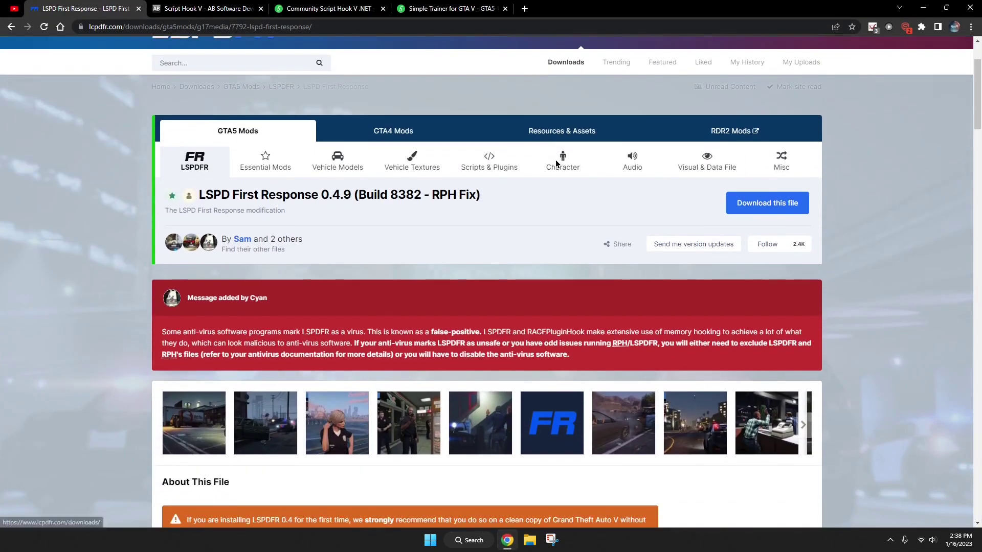
Step: Examine the LSPD First Response 0.4.9 page's title, antivirus notice, file description and version notes
{"action": "left_click_drag", "start_coordinate": [212, 195], "coordinate": [314, 195]}
{"action": "left_click", "coordinate": [353, 192]}
{"action": "left_click_drag", "start_coordinate": [390, 196], "coordinate": [408, 196]}
{"action": "left_click", "coordinate": [438, 196]}
{"action": "scroll", "coordinate": [461, 197], "scroll_direction": "down", "scroll_amount": 8}
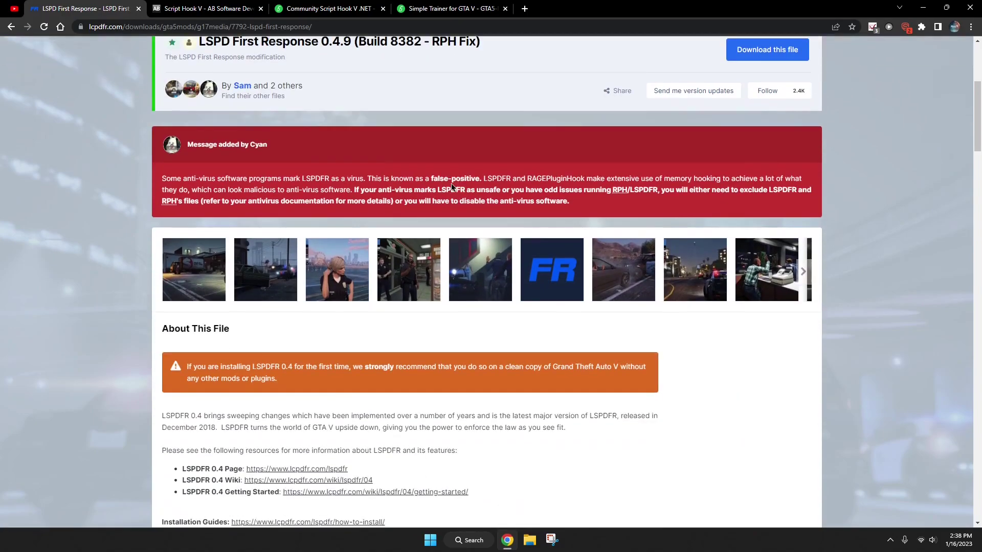
{"action": "scroll", "coordinate": [490, 197], "scroll_direction": "down", "scroll_amount": 7}
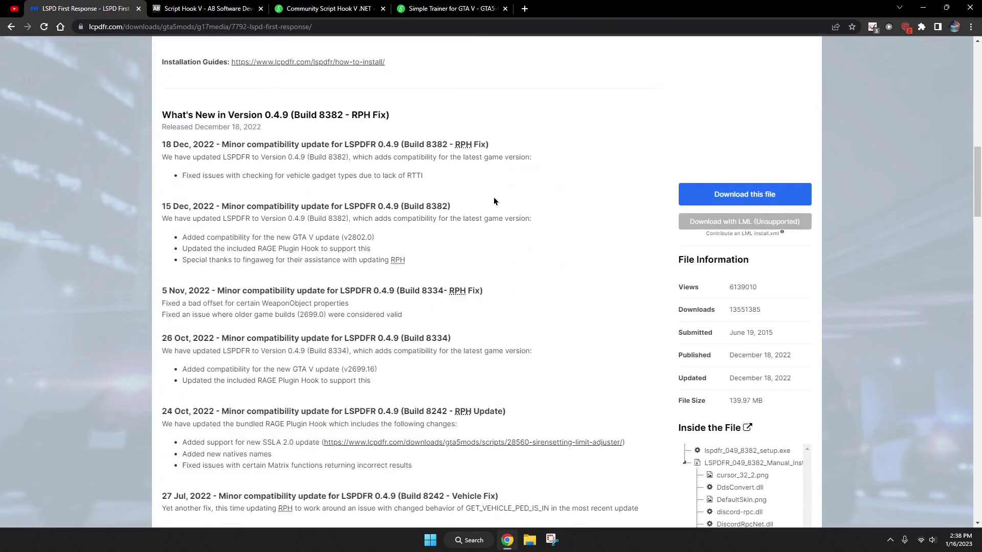
{"action": "scroll", "coordinate": [504, 195], "scroll_direction": "up", "scroll_amount": 9}
{"action": "scroll", "coordinate": [504, 196], "scroll_direction": "up", "scroll_amount": 7}
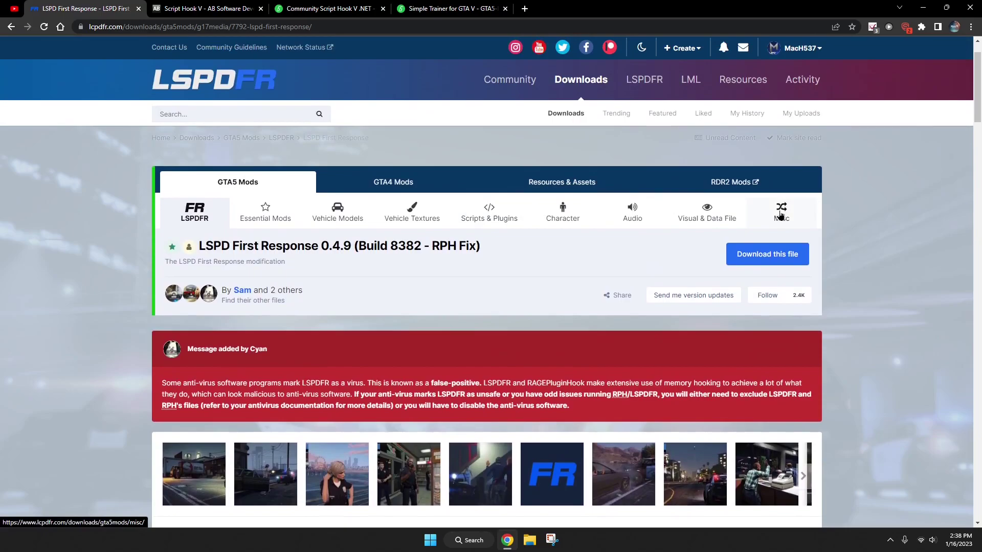
{"action": "scroll", "coordinate": [666, 209], "scroll_direction": "down", "scroll_amount": 2}
{"action": "scroll", "coordinate": [639, 196], "scroll_direction": "down", "scroll_amount": 2}
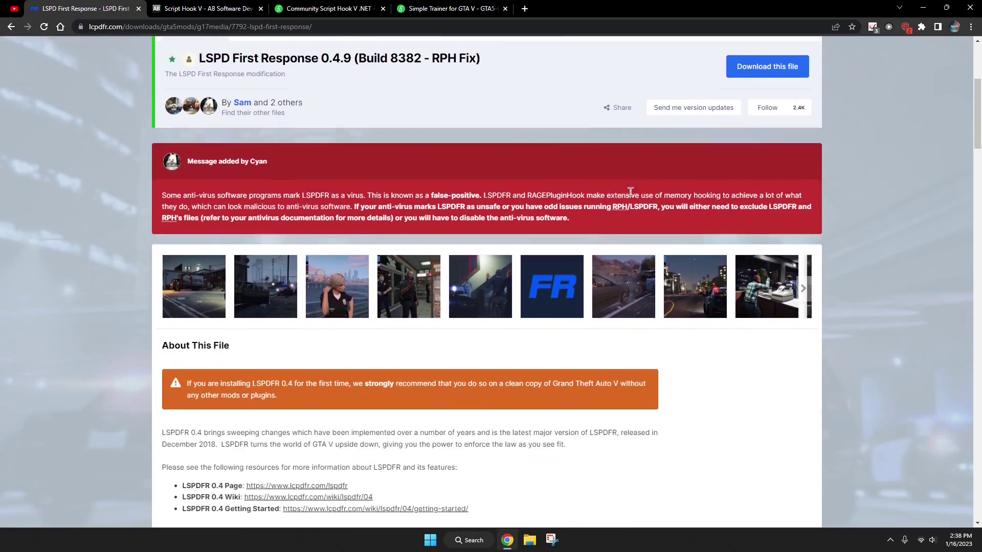
Step: Request the LSPD First Response 0.4.9 download and agree to the download terms
{"action": "scroll", "coordinate": [618, 192], "scroll_direction": "up", "scroll_amount": 3}
{"action": "left_click", "coordinate": [770, 211]}
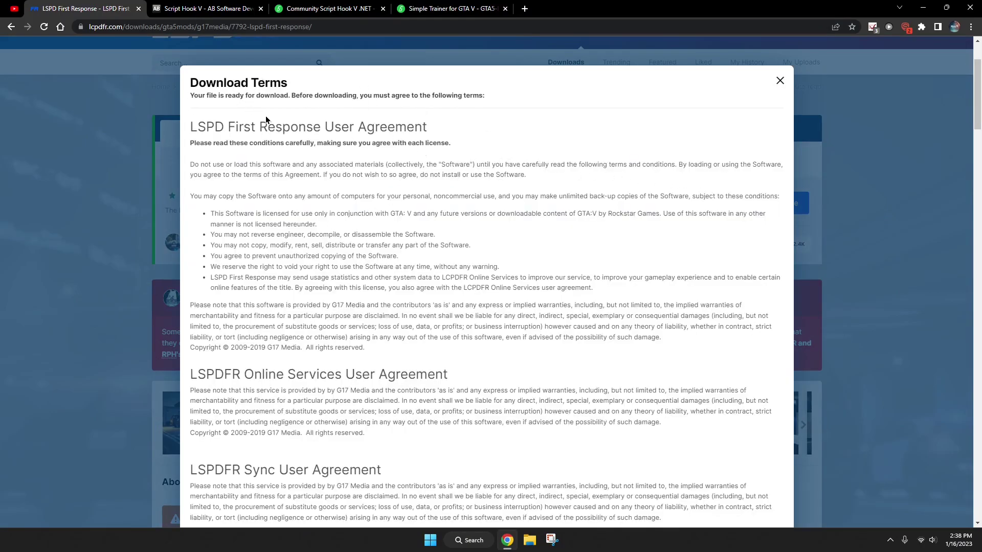
{"action": "scroll", "coordinate": [464, 140], "scroll_direction": "down", "scroll_amount": 19}
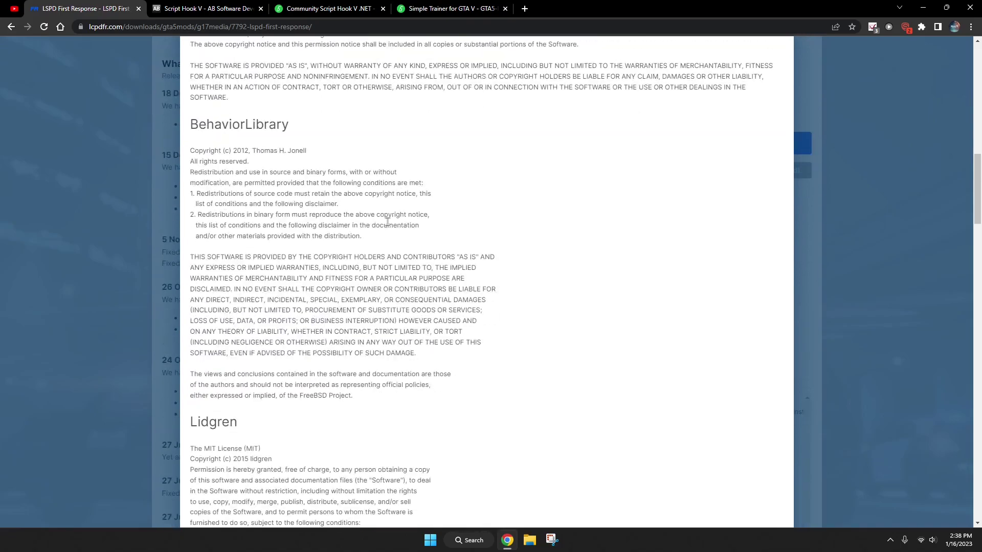
{"action": "scroll", "coordinate": [374, 213], "scroll_direction": "down", "scroll_amount": 9}
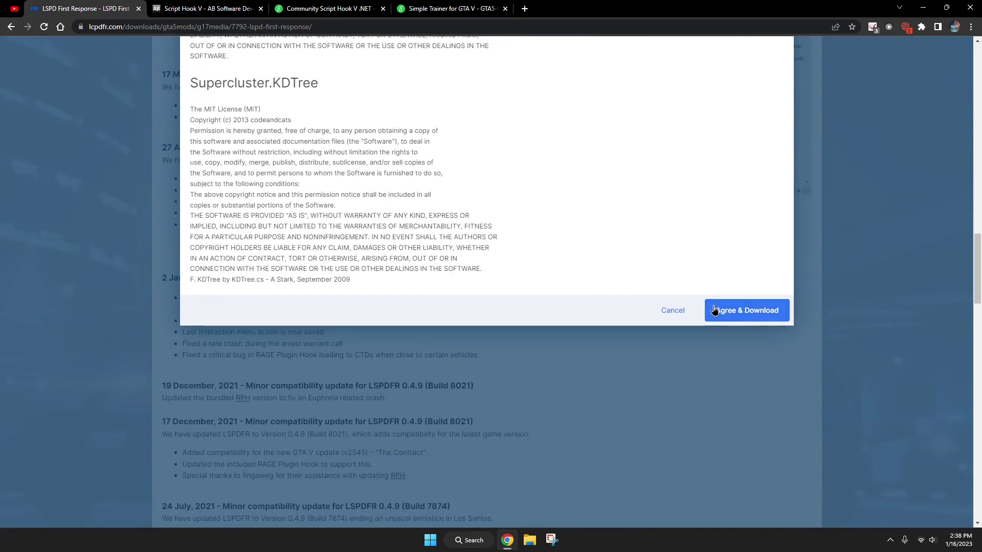
{"action": "left_click", "coordinate": [740, 313]}
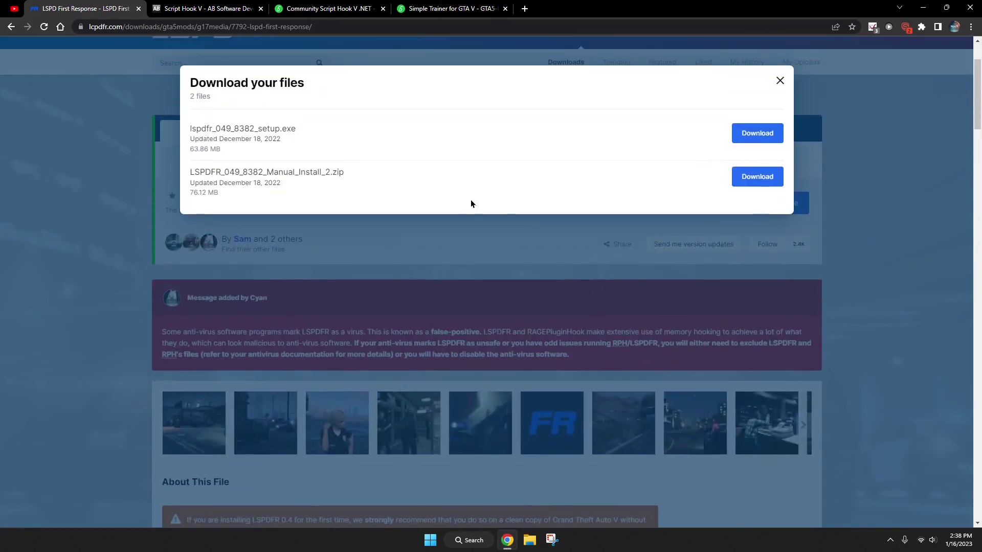
Step: Compare the two offered files, lspdfr_049_8382_setup.exe and LSPDFR_049_8382_Manual_Install_2.zip
{"action": "left_click_drag", "start_coordinate": [316, 130], "coordinate": [191, 125]}
{"action": "scroll", "coordinate": [192, 125], "scroll_direction": "down", "scroll_amount": 1}
{"action": "left_click", "coordinate": [191, 125]}
{"action": "double_click", "coordinate": [188, 75]}
{"action": "left_click", "coordinate": [321, 152]}
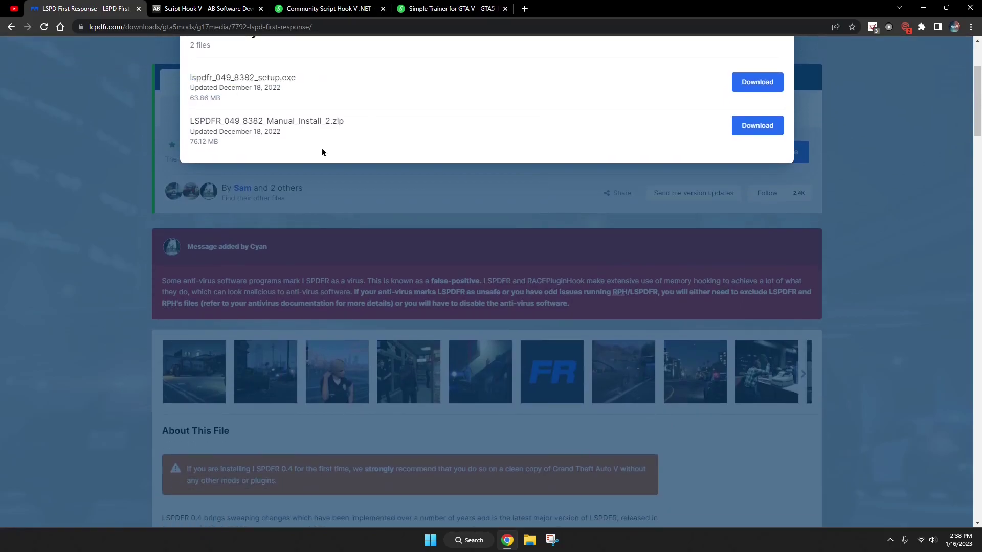
{"action": "left_click_drag", "start_coordinate": [345, 129], "coordinate": [188, 120]}
{"action": "left_click", "coordinate": [188, 120]}
{"action": "scroll", "coordinate": [345, 124], "scroll_direction": "up", "scroll_amount": 2}
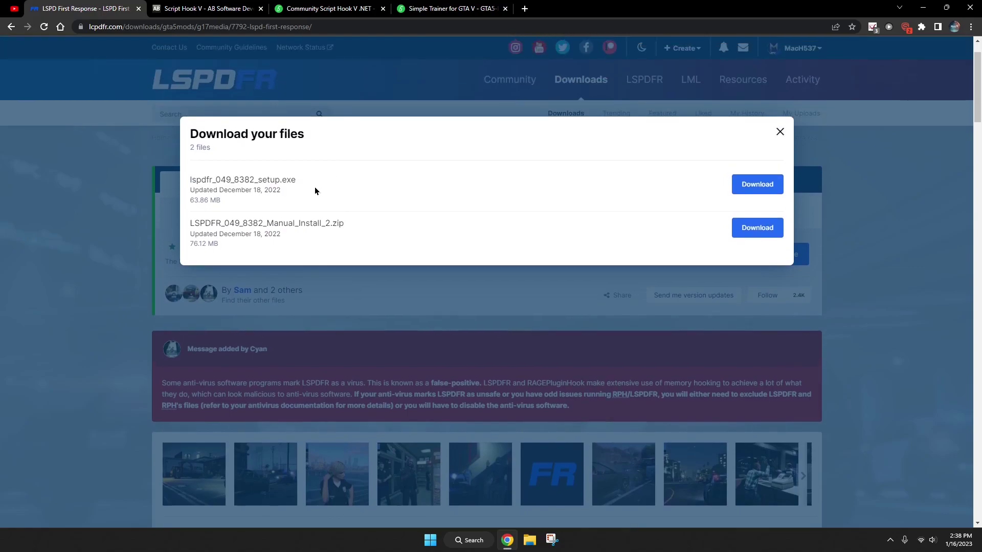
{"action": "left_click_drag", "start_coordinate": [302, 182], "coordinate": [191, 178]}
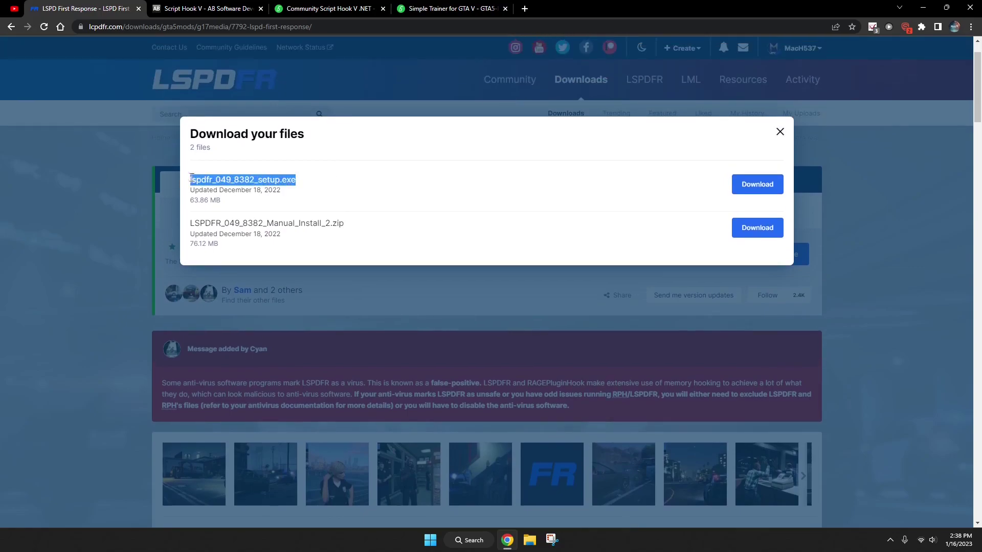
{"action": "left_click", "coordinate": [207, 180]}
{"action": "left_click_drag", "start_coordinate": [302, 183], "coordinate": [191, 180]}
{"action": "left_click", "coordinate": [337, 194]}
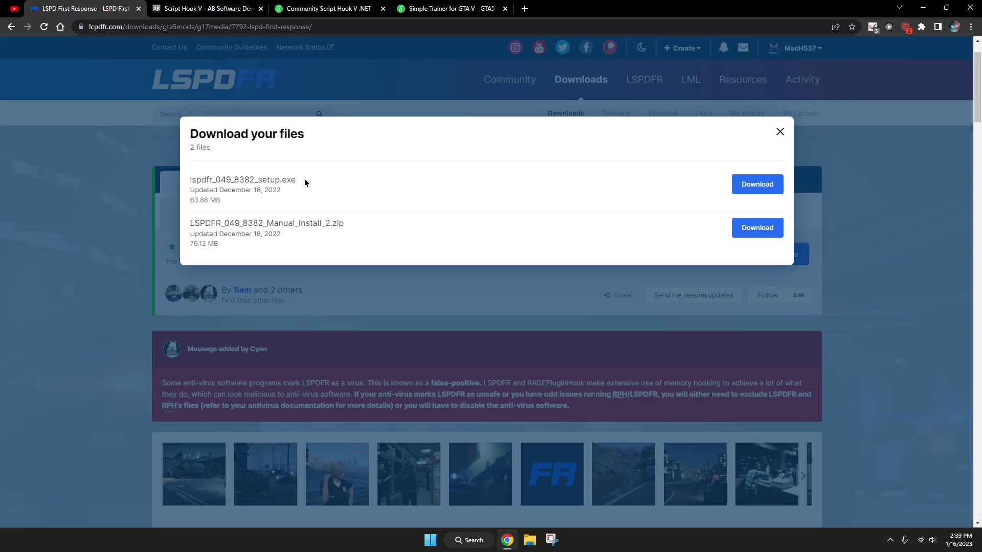
Step: Download the manual installation archive LSPDFR_049_8382_Manual_Install_2.zip
{"action": "left_click_drag", "start_coordinate": [346, 226], "coordinate": [206, 221]}
{"action": "left_click", "coordinate": [203, 219]}
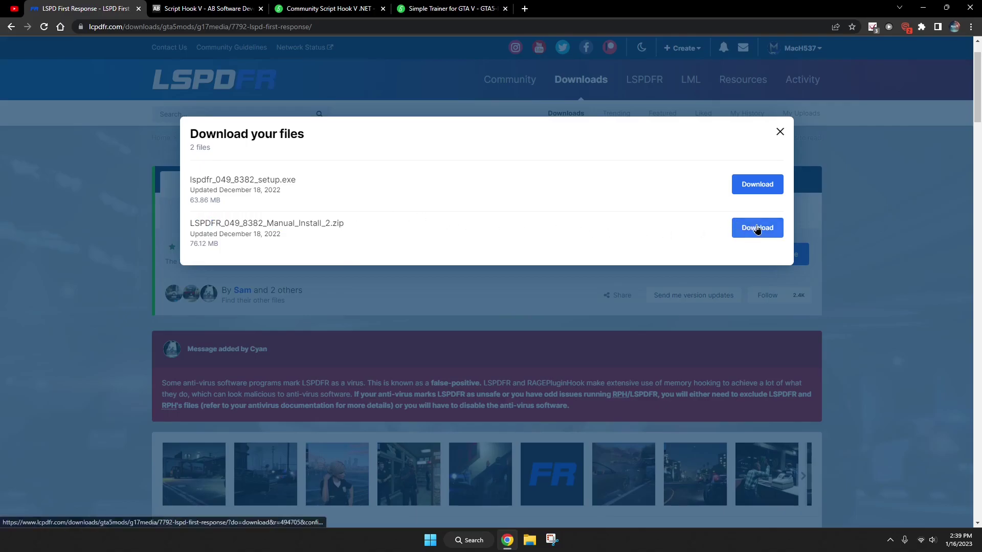
{"action": "left_click_drag", "start_coordinate": [349, 228], "coordinate": [189, 222]}
{"action": "left_click", "coordinate": [191, 223]}
{"action": "left_click", "coordinate": [697, 227]}
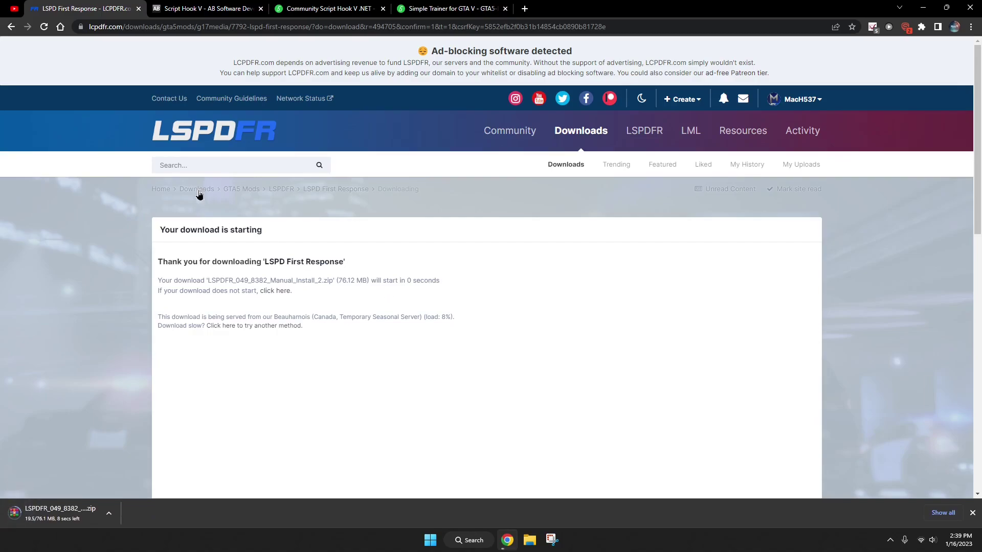
Step: Download Script Hook V v1.0.2802.0 from the AB Software Development page
{"action": "left_click", "coordinate": [196, 9]}
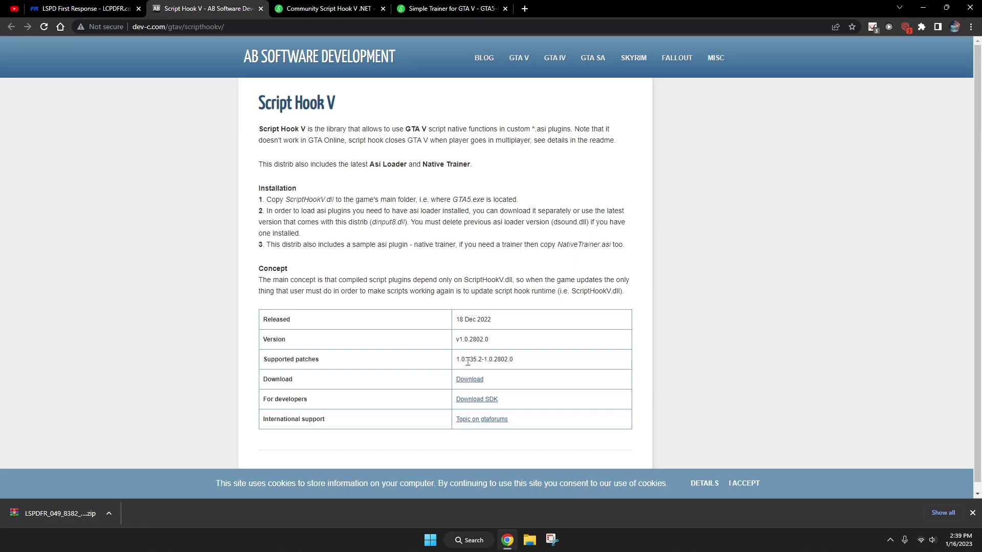
{"action": "left_click_drag", "start_coordinate": [535, 128], "coordinate": [587, 129]}
{"action": "left_click", "coordinate": [521, 200]}
{"action": "left_click", "coordinate": [470, 381]}
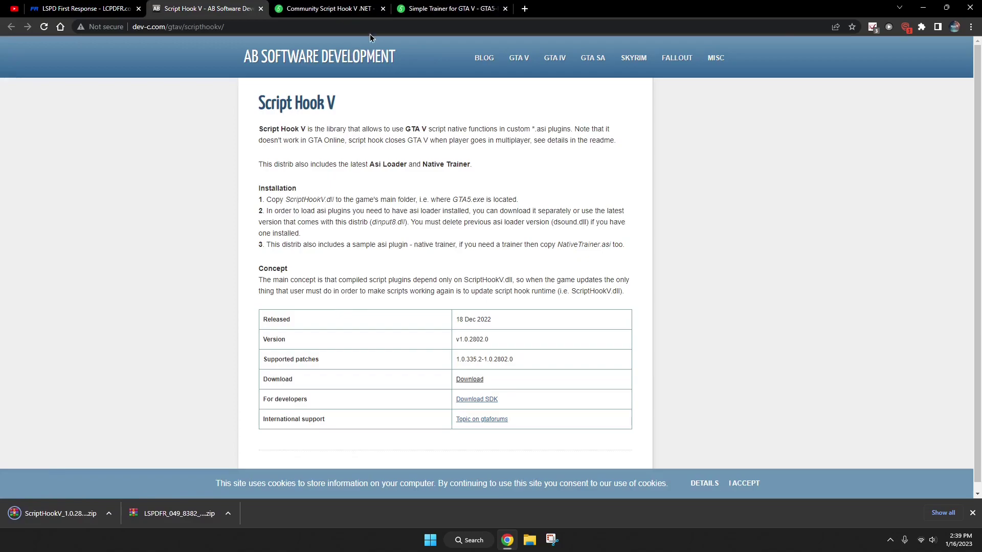
Step: Go to the Community Script Hook V .NET mod page and follow its download to the scripthookvdotnet GitHub repository
{"action": "left_click", "coordinate": [331, 10]}
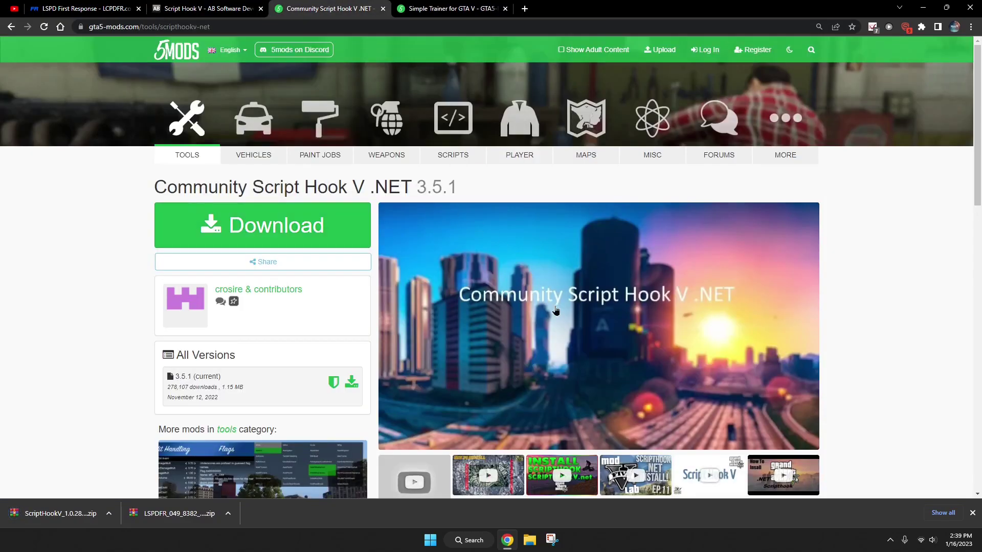
{"action": "scroll", "coordinate": [556, 311], "scroll_direction": "down", "scroll_amount": 2}
{"action": "scroll", "coordinate": [556, 310], "scroll_direction": "up", "scroll_amount": 2}
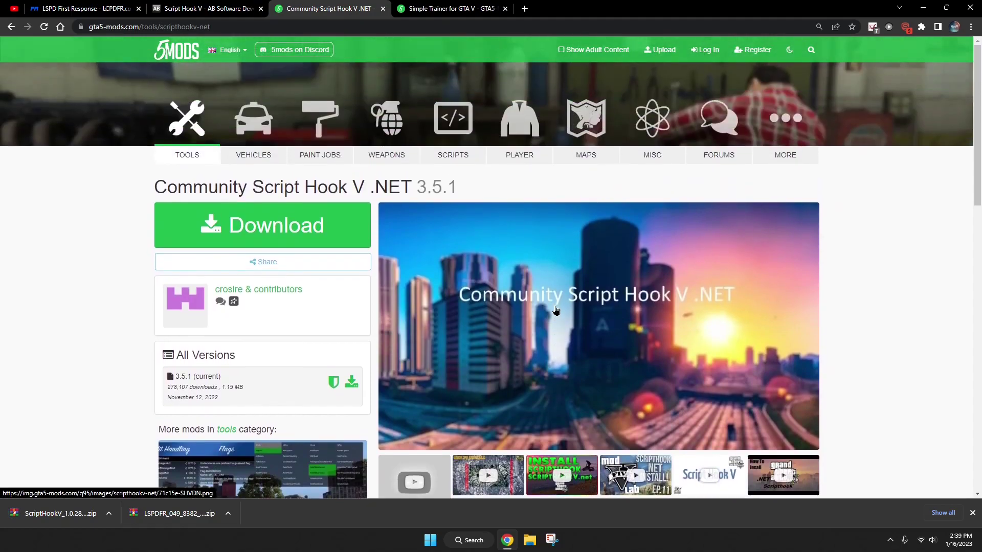
{"action": "left_click_drag", "start_coordinate": [252, 190], "coordinate": [410, 192]}
{"action": "left_click", "coordinate": [409, 191]}
{"action": "left_click", "coordinate": [275, 226]}
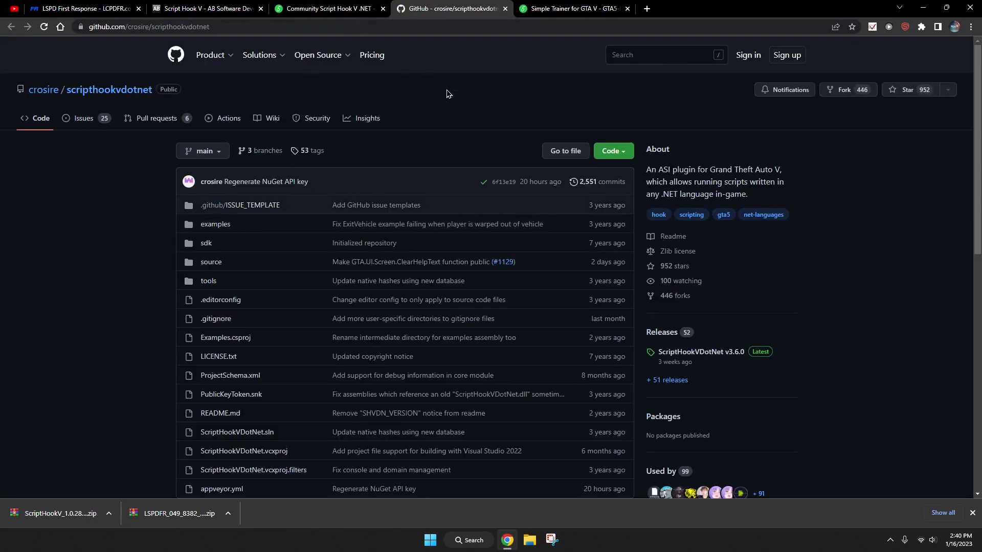
{"action": "key", "text": "ctrl+shift+Tab"}
{"action": "left_click", "coordinate": [450, 9]}
Step: Look through the scripthookvdotnet repository's file list and readme for the download location
{"action": "scroll", "coordinate": [564, 208], "scroll_direction": "down", "scroll_amount": 8}
{"action": "scroll", "coordinate": [251, 309], "scroll_direction": "down", "scroll_amount": 3}
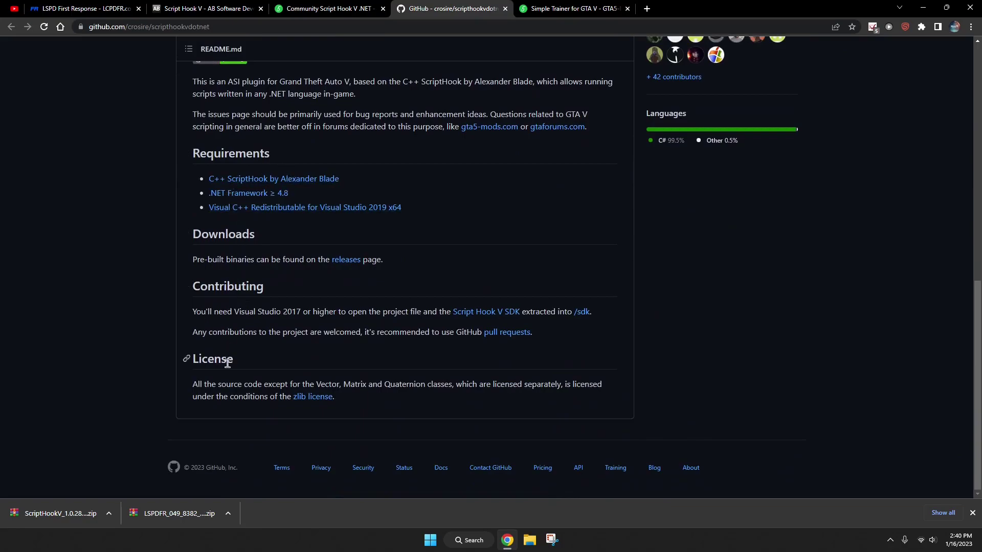
{"action": "scroll", "coordinate": [246, 225], "scroll_direction": "up", "scroll_amount": 10}
{"action": "scroll", "coordinate": [241, 256], "scroll_direction": "down", "scroll_amount": 3}
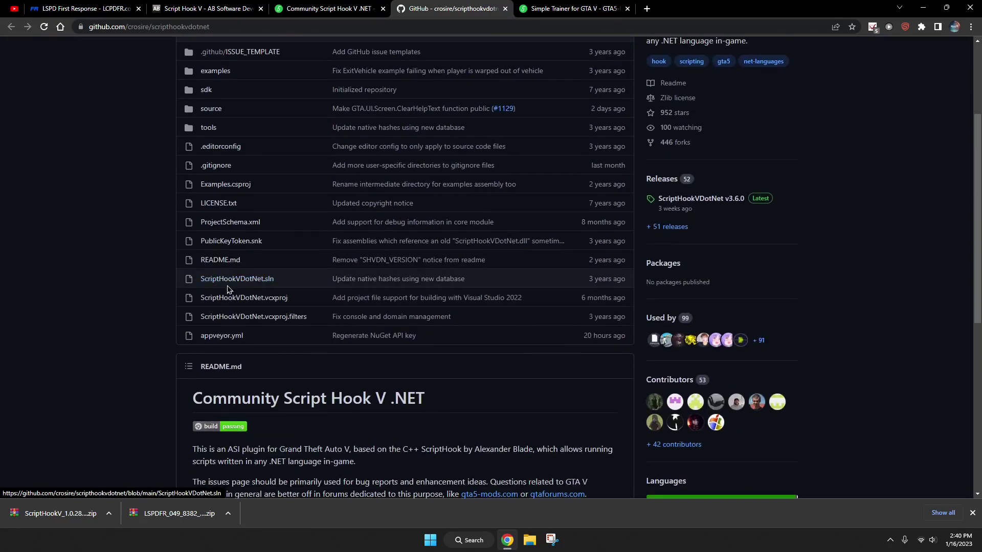
{"action": "scroll", "coordinate": [229, 276], "scroll_direction": "up", "scroll_amount": 2}
{"action": "scroll", "coordinate": [230, 307], "scroll_direction": "down", "scroll_amount": 2}
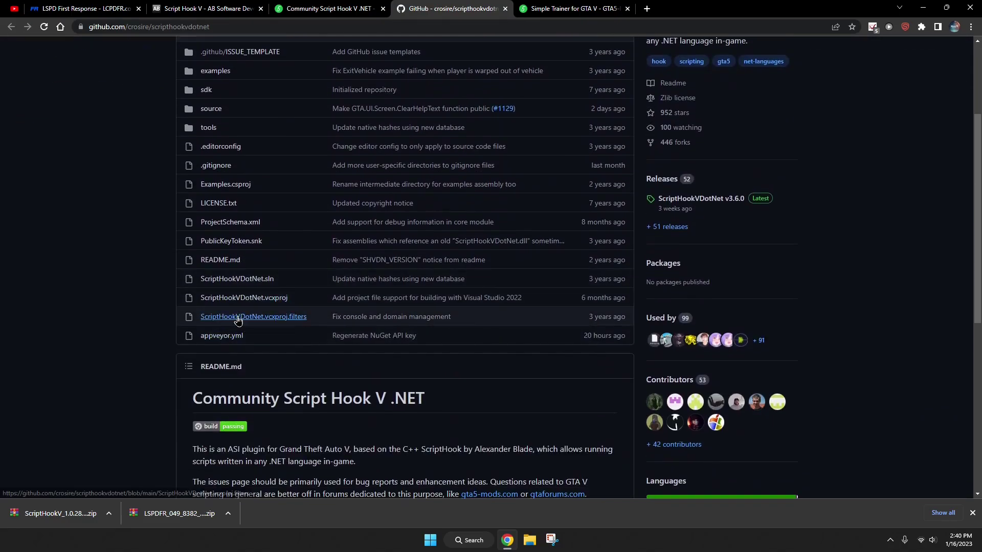
{"action": "scroll", "coordinate": [499, 210], "scroll_direction": "up", "scroll_amount": 3}
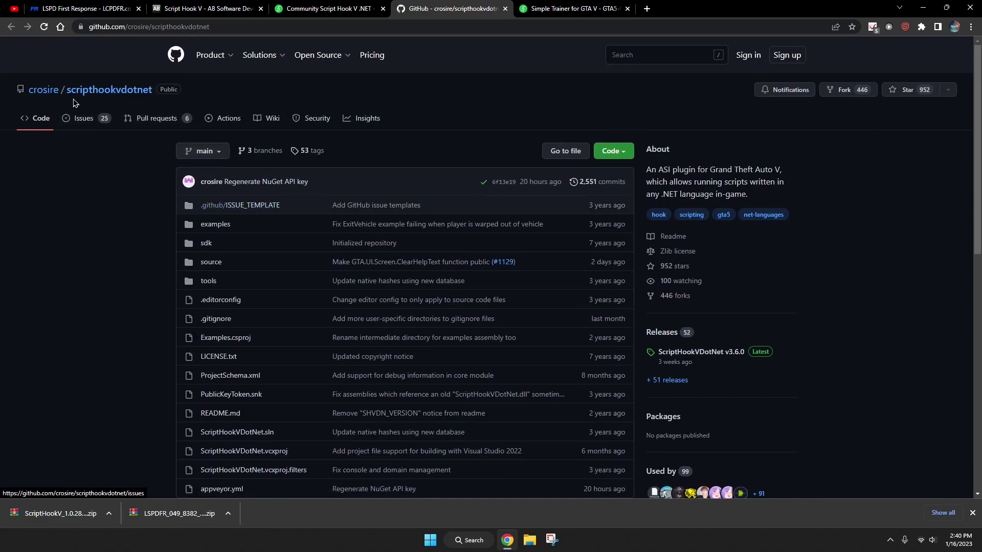
{"action": "left_click", "coordinate": [99, 91]}
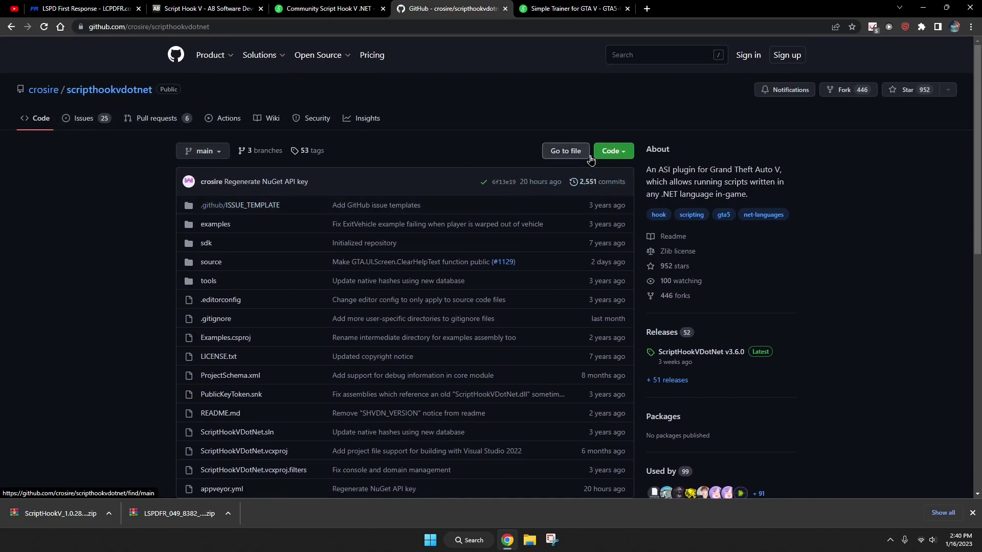
{"action": "left_click", "coordinate": [562, 154]}
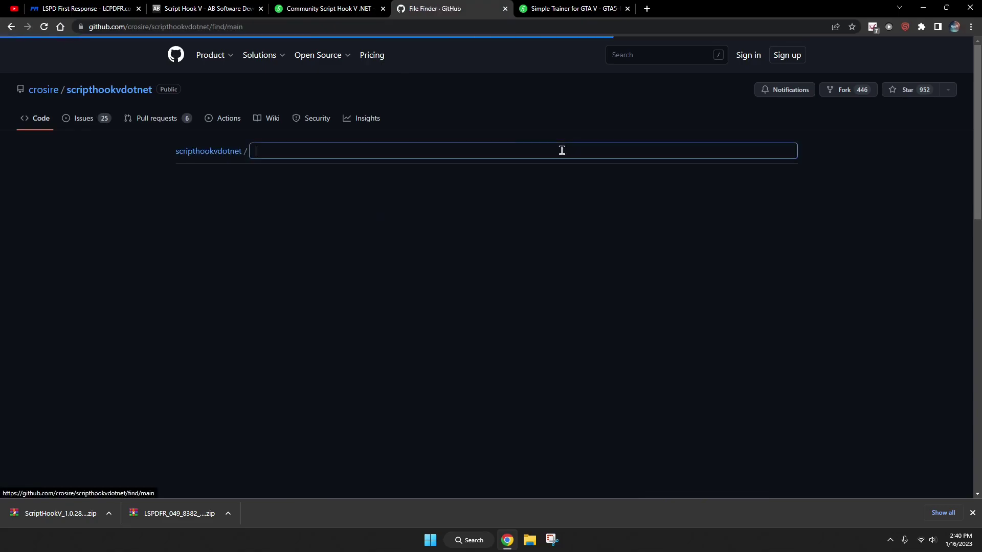
{"action": "scroll", "coordinate": [234, 346], "scroll_direction": "down", "scroll_amount": 4}
{"action": "scroll", "coordinate": [234, 347], "scroll_direction": "down", "scroll_amount": 3}
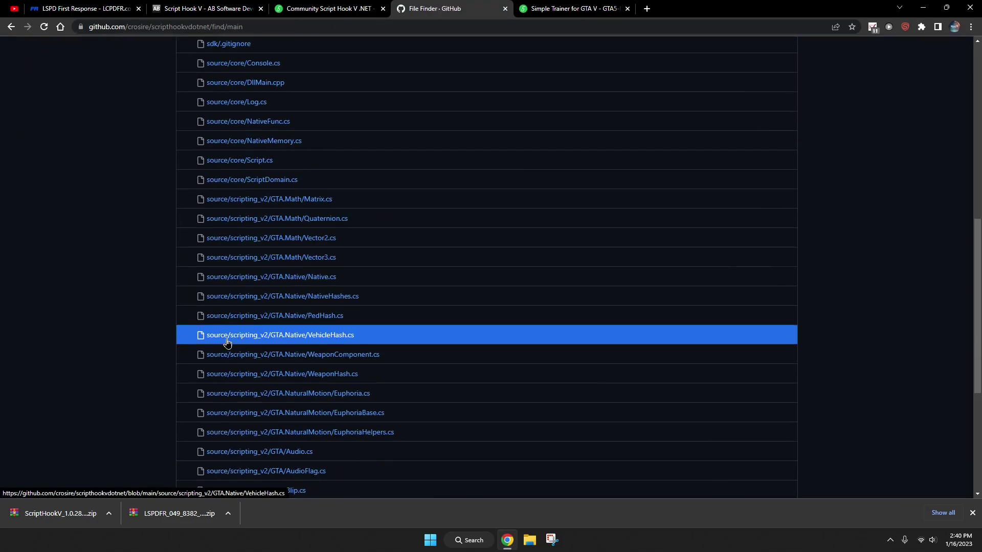
{"action": "scroll", "coordinate": [227, 327], "scroll_direction": "up", "scroll_amount": 10}
{"action": "left_click", "coordinate": [12, 27]}
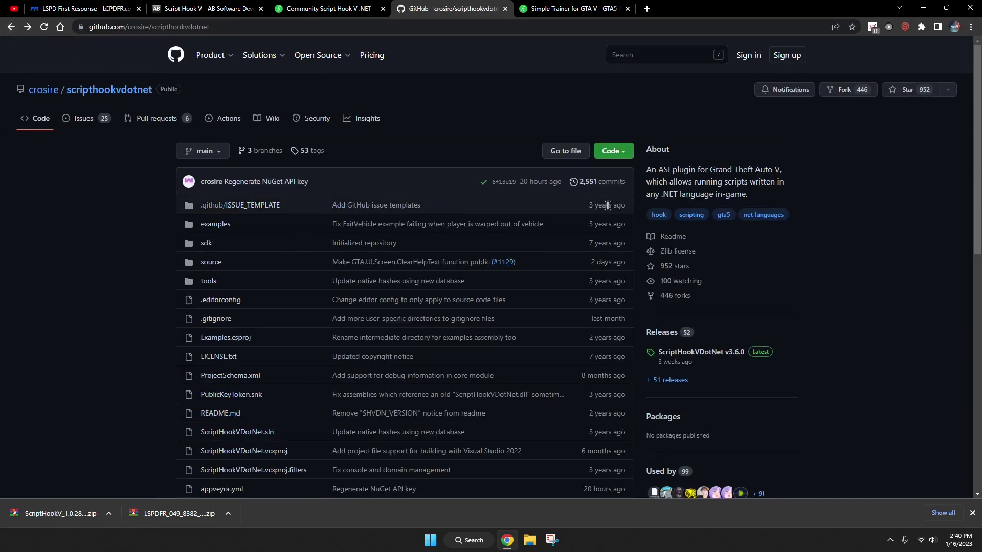
Step: Open the latest release, ScriptHookVDotNet v3.6.0, and download its ScriptHookVDotNet.zip asset
{"action": "scroll", "coordinate": [677, 180], "scroll_direction": "down", "scroll_amount": 7}
{"action": "scroll", "coordinate": [680, 301], "scroll_direction": "up", "scroll_amount": 7}
{"action": "scroll", "coordinate": [685, 293], "scroll_direction": "down", "scroll_amount": 2}
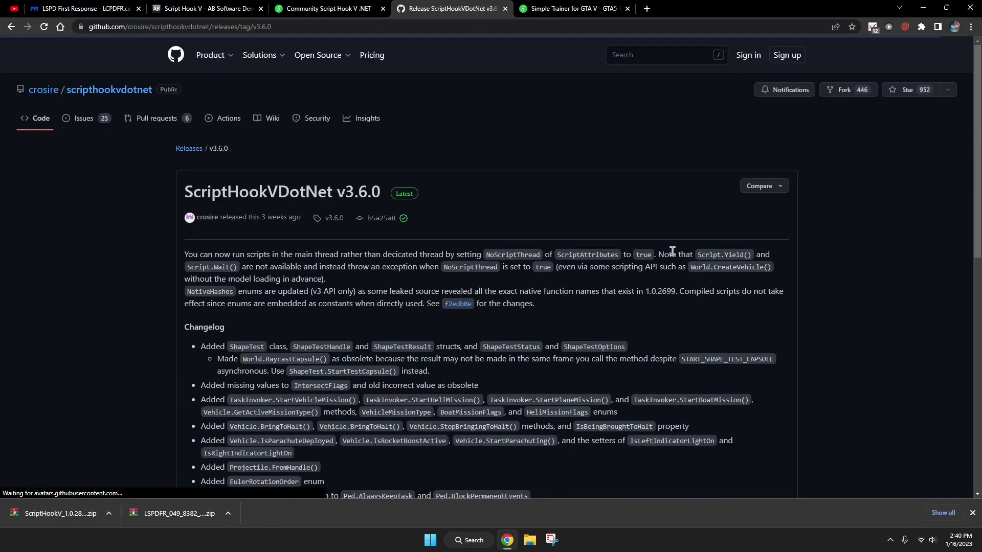
{"action": "left_click_drag", "start_coordinate": [186, 186], "coordinate": [371, 193]}
{"action": "left_click", "coordinate": [341, 192]}
{"action": "scroll", "coordinate": [372, 192], "scroll_direction": "down", "scroll_amount": 10}
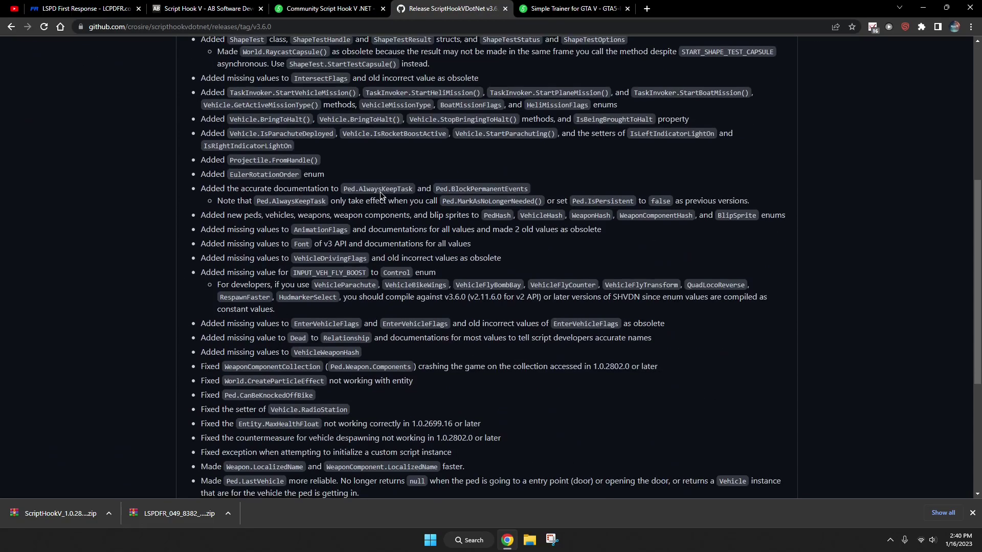
{"action": "left_click", "coordinate": [260, 346]}
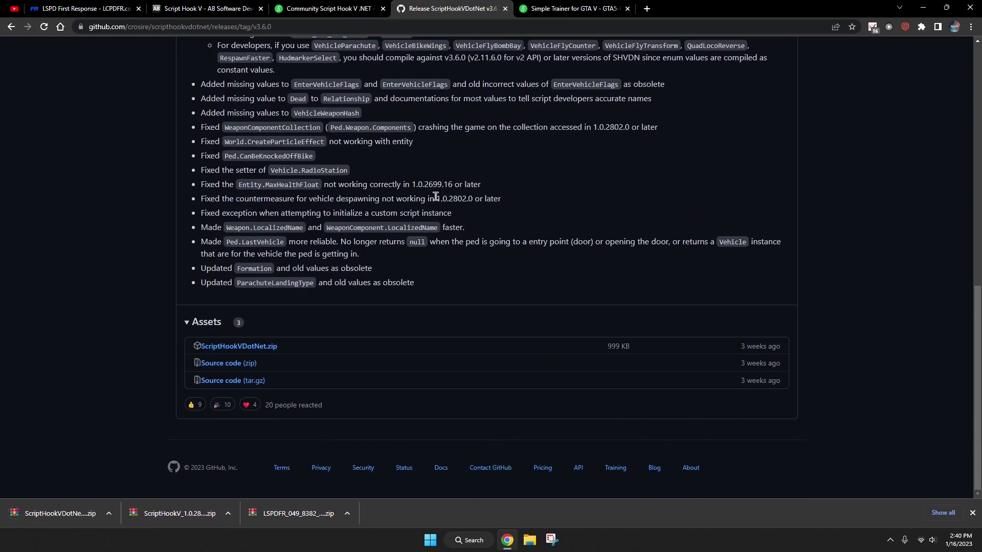
Step: Review the ScriptHookVDotNet v3.6.0 release notes, return to its repository page, and read the Community Script Hook V .NET mod page's installation instructions
{"action": "scroll", "coordinate": [252, 346], "scroll_direction": "up", "scroll_amount": 10}
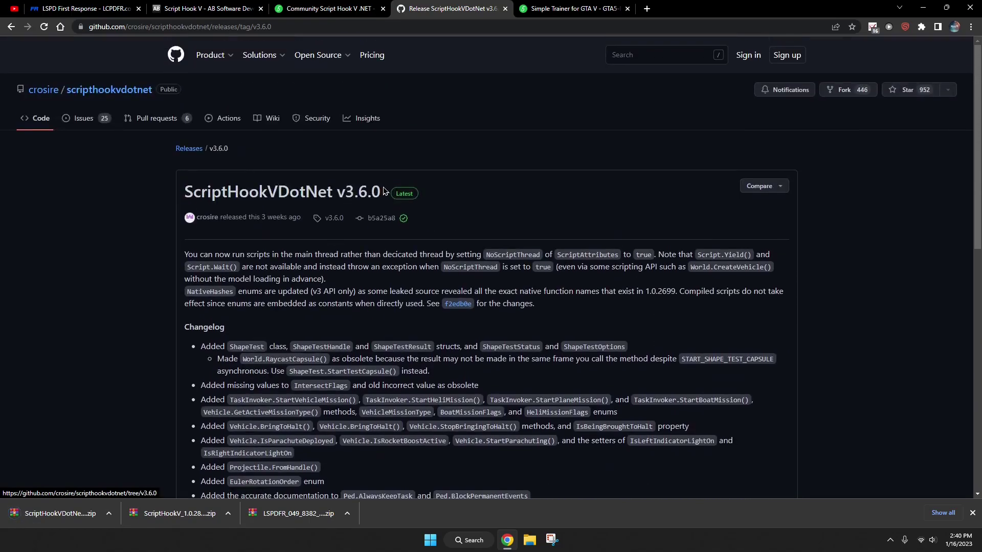
{"action": "scroll", "coordinate": [383, 190], "scroll_direction": "down", "scroll_amount": 10}
{"action": "scroll", "coordinate": [383, 185], "scroll_direction": "up", "scroll_amount": 6}
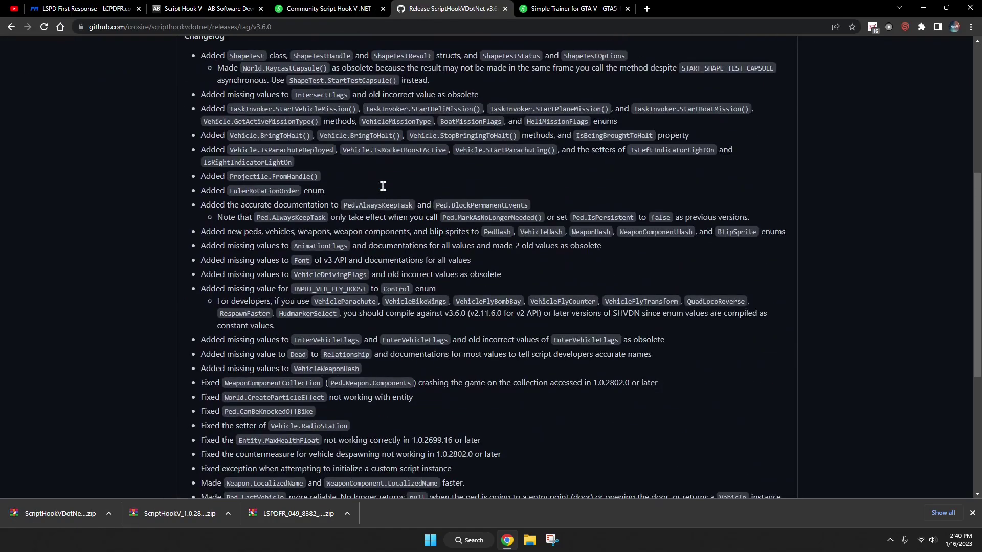
{"action": "scroll", "coordinate": [383, 185], "scroll_direction": "up", "scroll_amount": 6}
{"action": "left_click", "coordinate": [327, 9]}
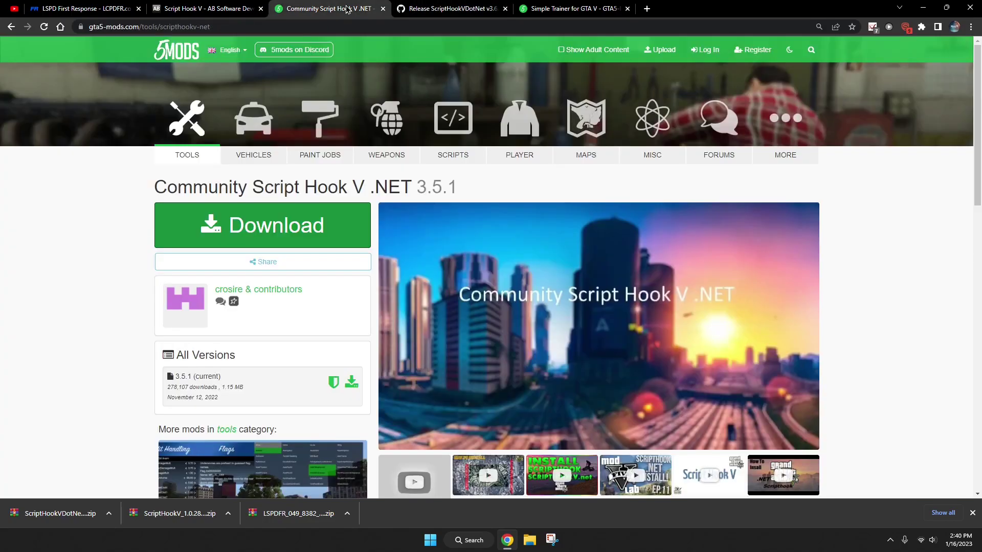
{"action": "left_click", "coordinate": [423, 8]}
{"action": "key", "text": "alt+Left"}
{"action": "left_click", "coordinate": [319, 9]}
{"action": "key", "text": "ctrl+Tab"}
{"action": "key", "text": "ctrl+shift+Tab"}
{"action": "scroll", "coordinate": [404, 235], "scroll_direction": "down", "scroll_amount": 8}
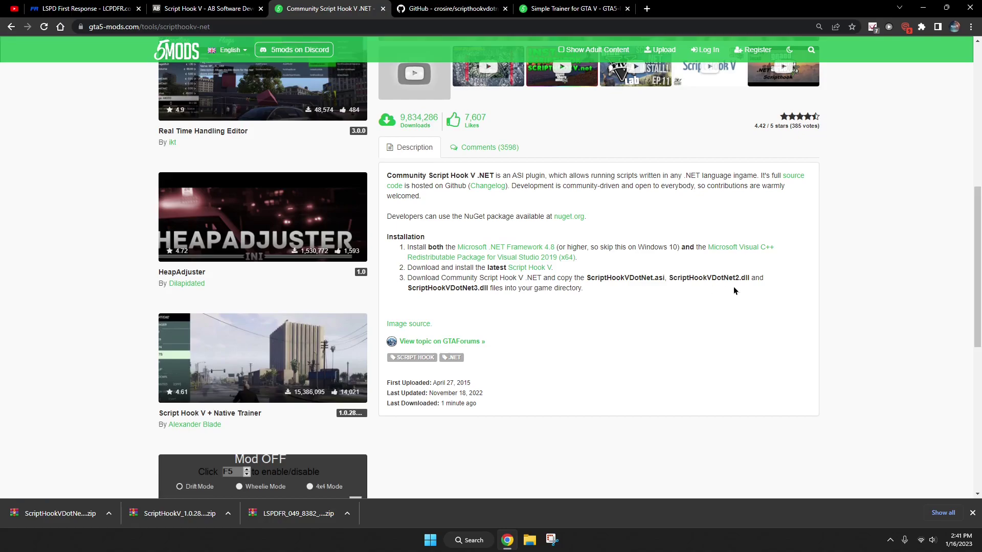
{"action": "scroll", "coordinate": [525, 314], "scroll_direction": "up", "scroll_amount": 8}
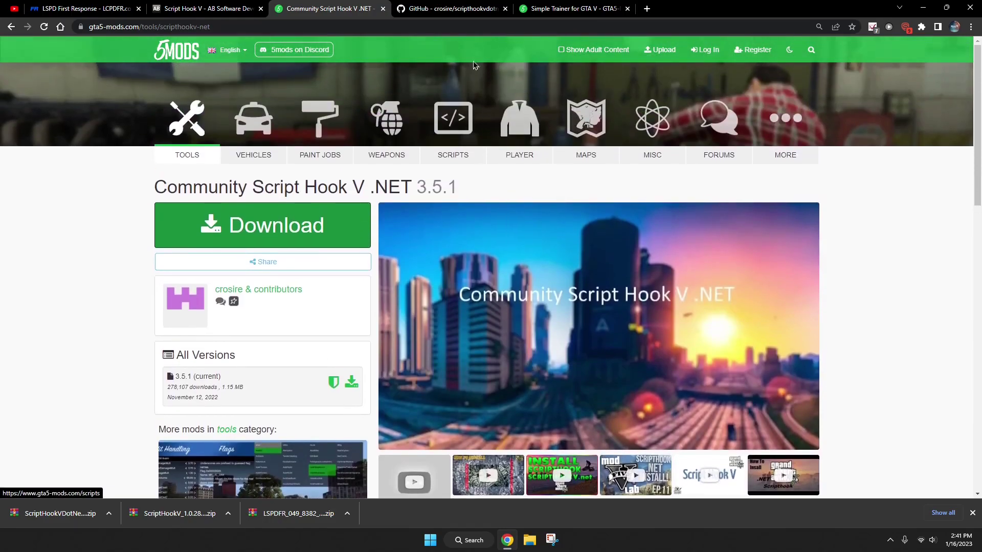
Step: Go to the Simple Trainer for GTA V mod page and look over its title, version and preview images
{"action": "left_click", "coordinate": [489, 10]}
{"action": "left_click", "coordinate": [581, 5]}
{"action": "left_click", "coordinate": [510, 6]}
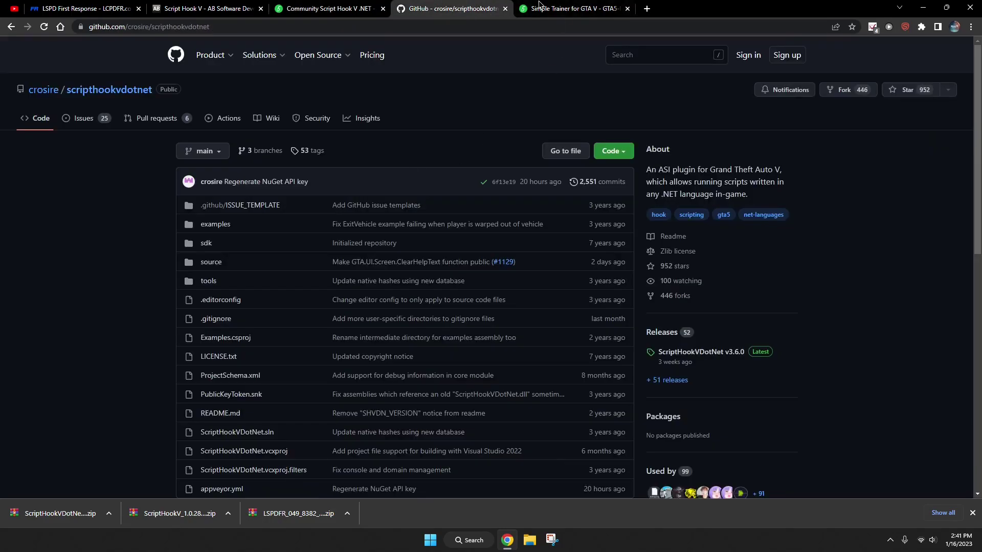
{"action": "left_click", "coordinate": [592, 6]}
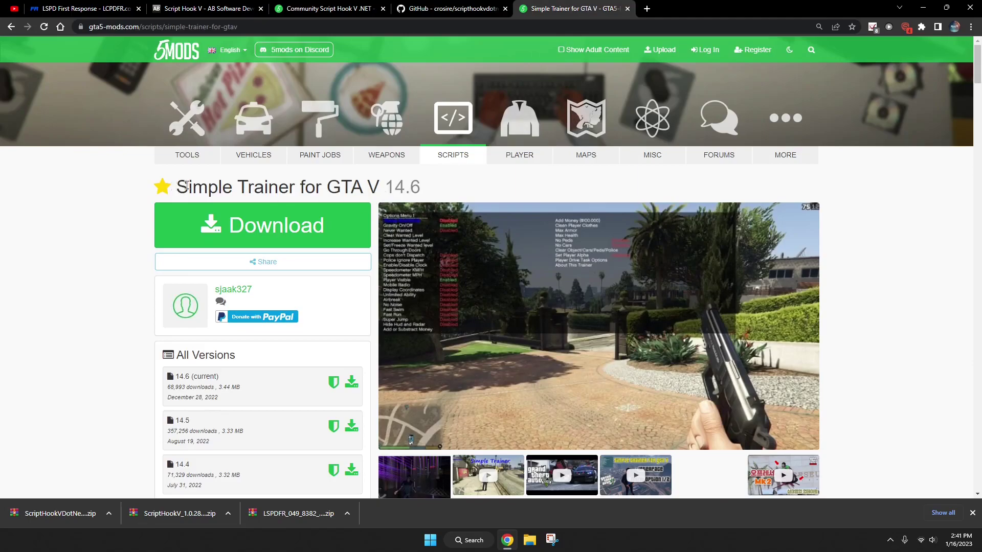
{"action": "scroll", "coordinate": [480, 206], "scroll_direction": "down", "scroll_amount": 3}
{"action": "scroll", "coordinate": [480, 206], "scroll_direction": "up", "scroll_amount": 1}
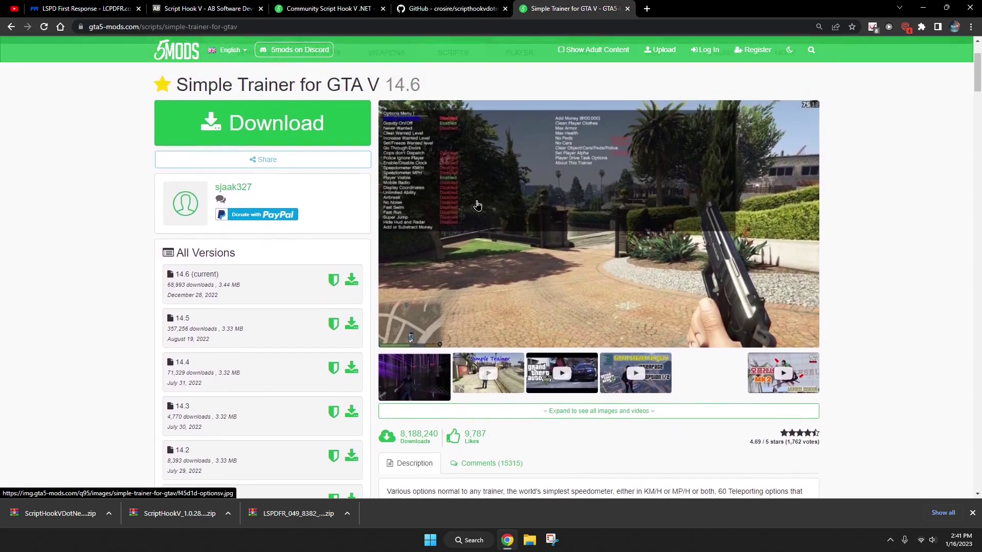
{"action": "scroll", "coordinate": [480, 206], "scroll_direction": "up", "scroll_amount": 2}
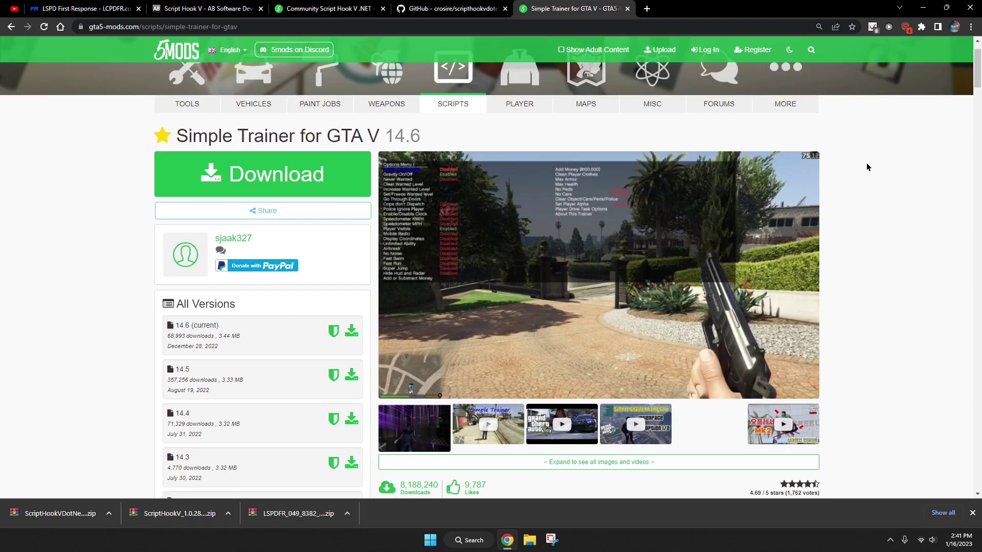
{"action": "left_click_drag", "start_coordinate": [375, 135], "coordinate": [177, 136]}
{"action": "left_click", "coordinate": [183, 134]}
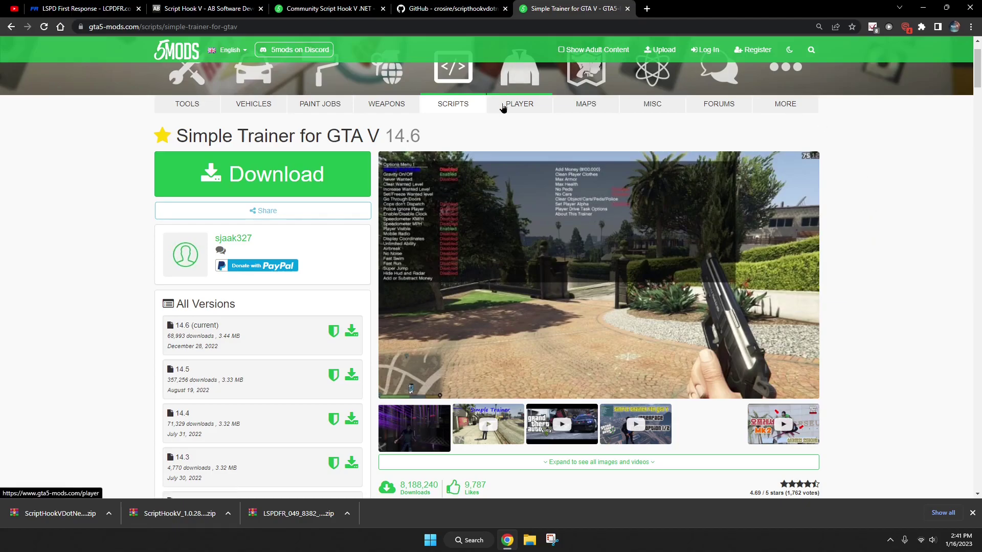
{"action": "left_click_drag", "start_coordinate": [381, 130], "coordinate": [177, 132]}
{"action": "left_click", "coordinate": [188, 134]}
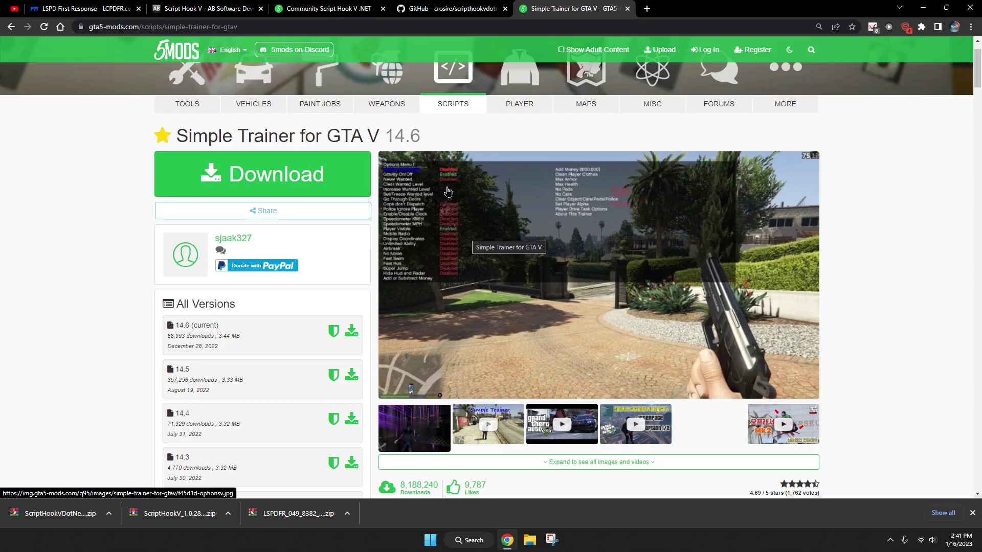
{"action": "left_click_drag", "start_coordinate": [428, 137], "coordinate": [308, 137]}
{"action": "left_click", "coordinate": [434, 138]}
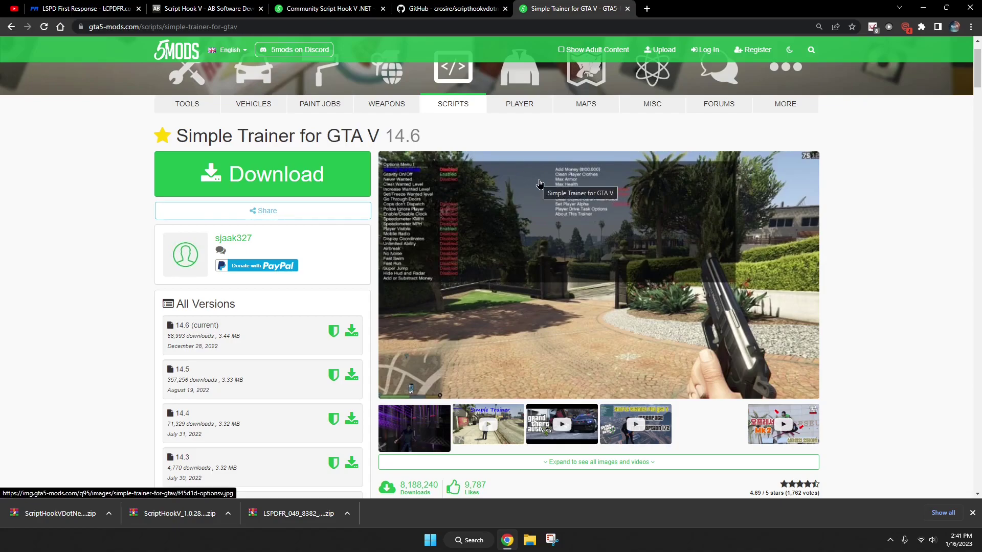
Step: Download Simple Trainer for GTA V 14.6 and check the downloaded archives in File Explorer's Downloads folder
{"action": "left_click", "coordinate": [258, 174]}
{"action": "left_click", "coordinate": [580, 256]}
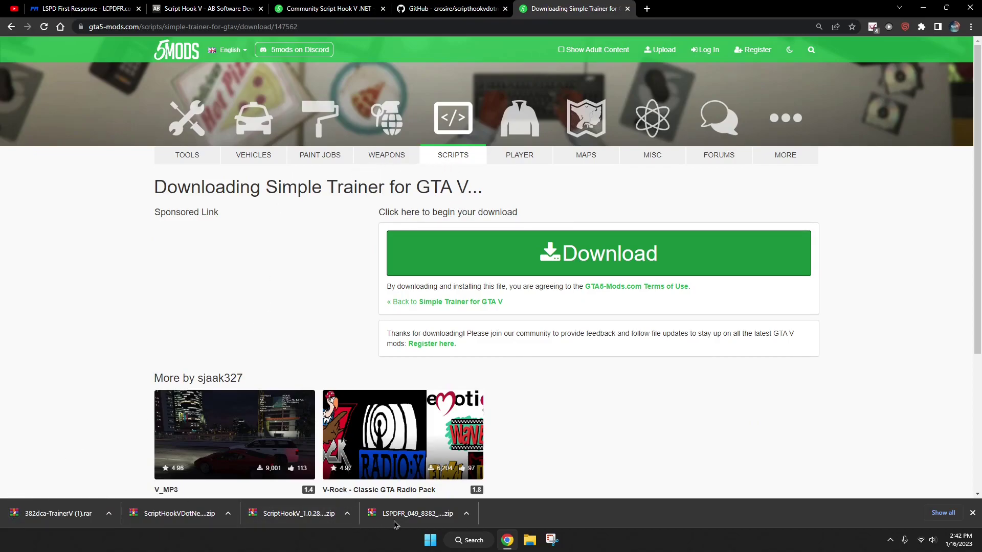
{"action": "left_click", "coordinate": [529, 543]}
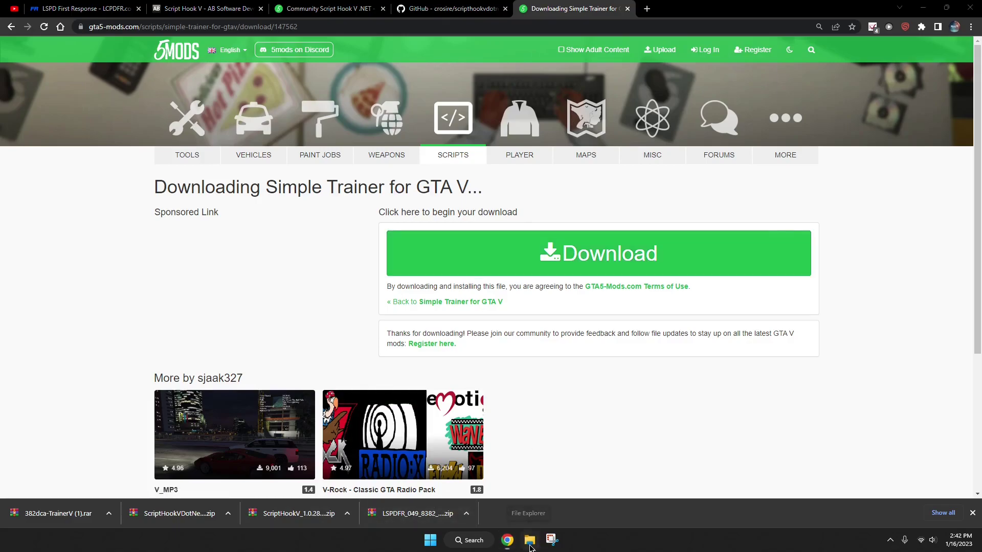
{"action": "double_click", "coordinate": [435, 143]}
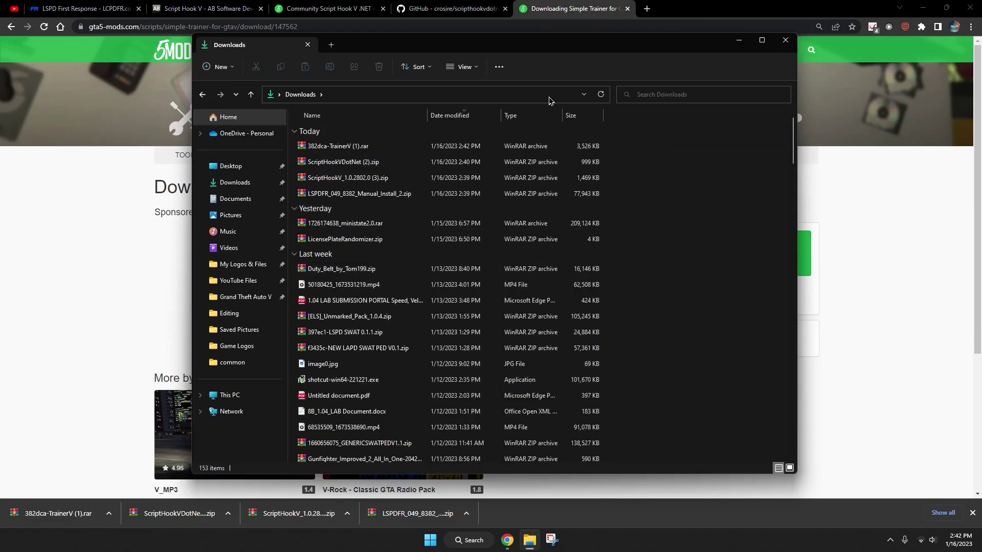
{"action": "left_click_drag", "start_coordinate": [485, 46], "coordinate": [460, 46]}
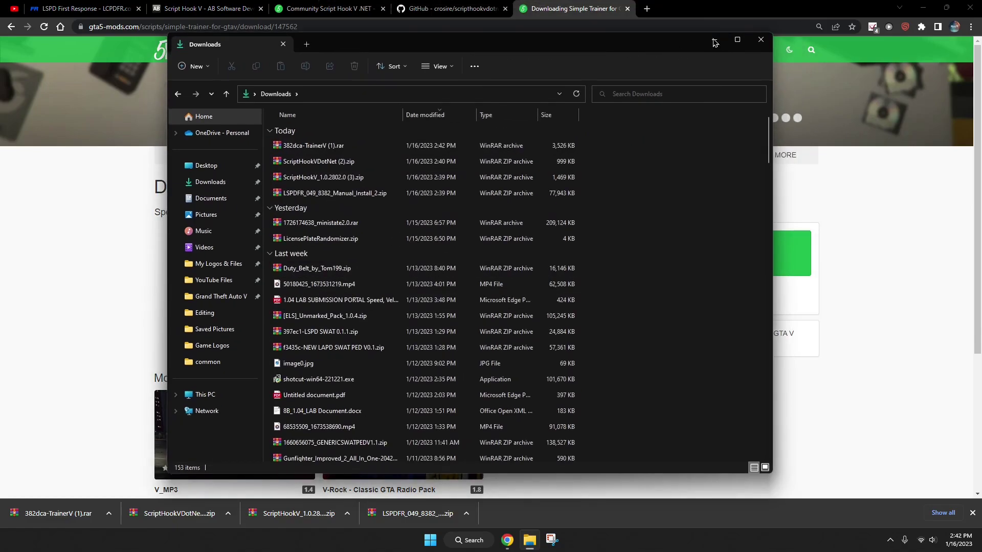
{"action": "left_click", "coordinate": [714, 43]}
Step: Close the Simple Trainer, GitHub, Community Script Hook V .NET and Script Hook V pages and minimize the browser
{"action": "left_click", "coordinate": [628, 9]}
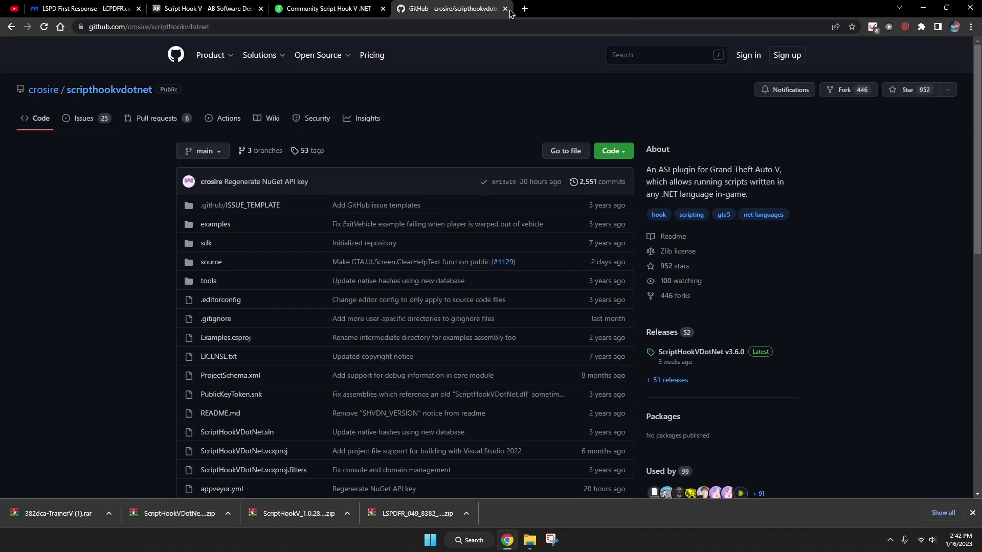
{"action": "left_click", "coordinate": [505, 9]}
{"action": "left_click", "coordinate": [384, 9]}
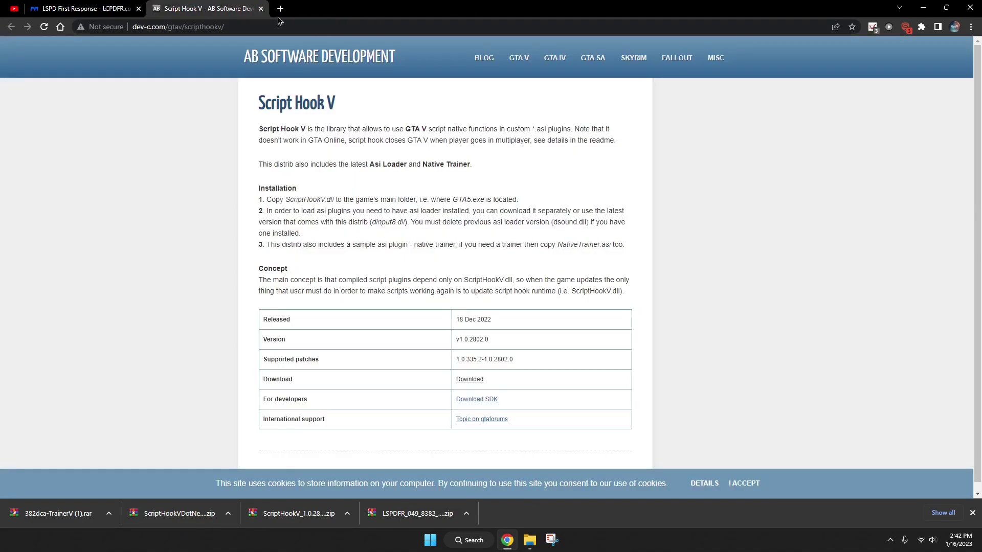
{"action": "left_click", "coordinate": [260, 9]}
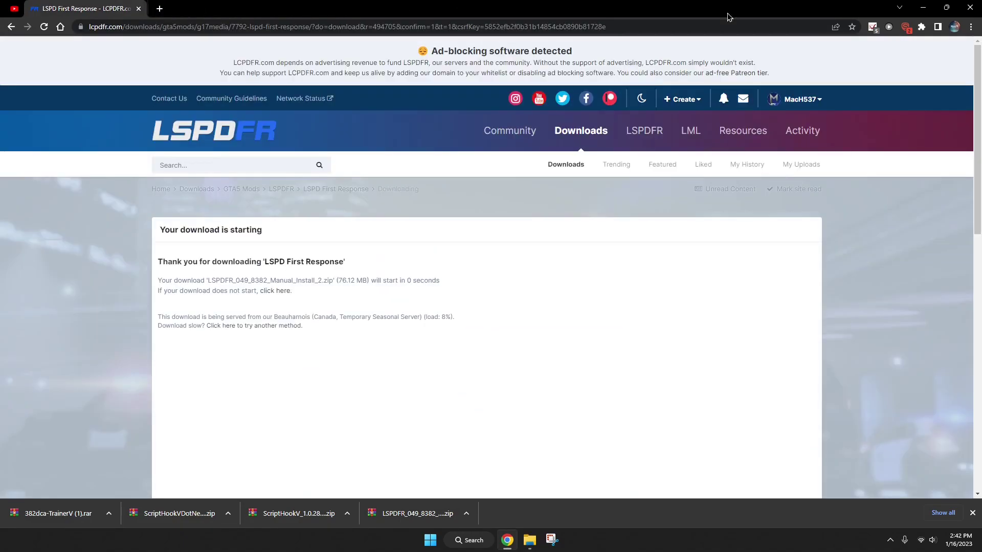
{"action": "left_click", "coordinate": [923, 10]}
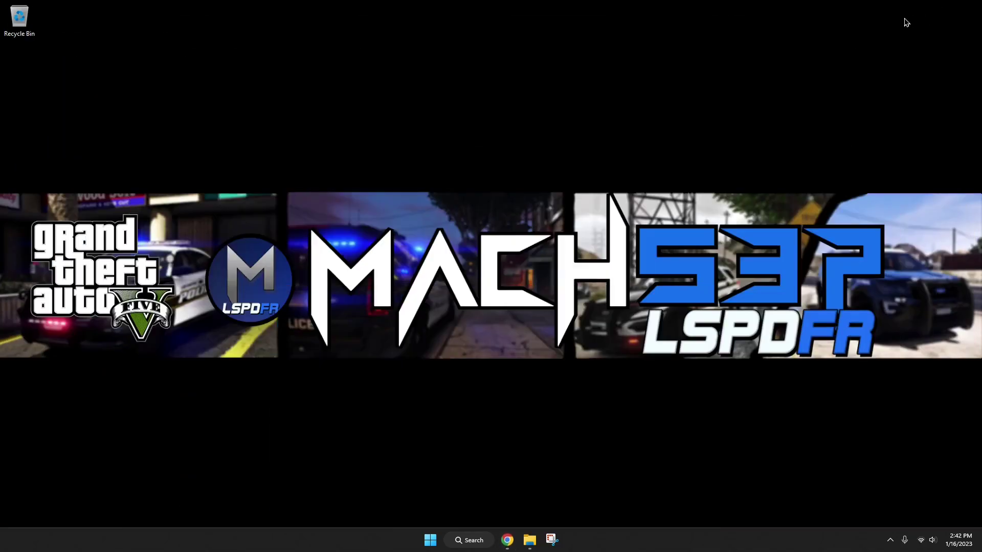
Step: Move today's four downloaded archives from the Downloads folder to the desktop, close the folder and line the files up along the desktop's edge
{"action": "left_click", "coordinate": [529, 540]}
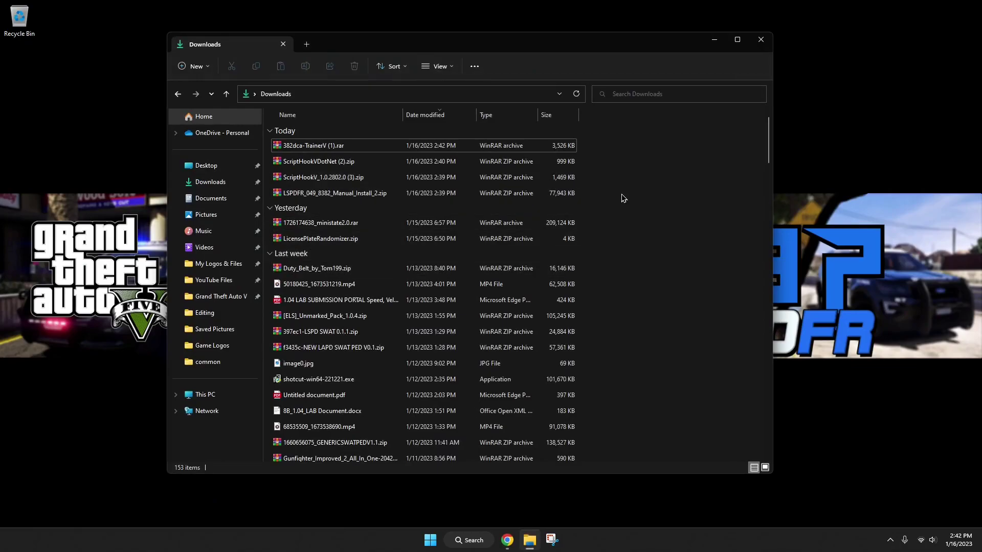
{"action": "left_click_drag", "start_coordinate": [623, 198], "coordinate": [271, 139]}
{"action": "left_click_drag", "start_coordinate": [317, 161], "coordinate": [910, 176]}
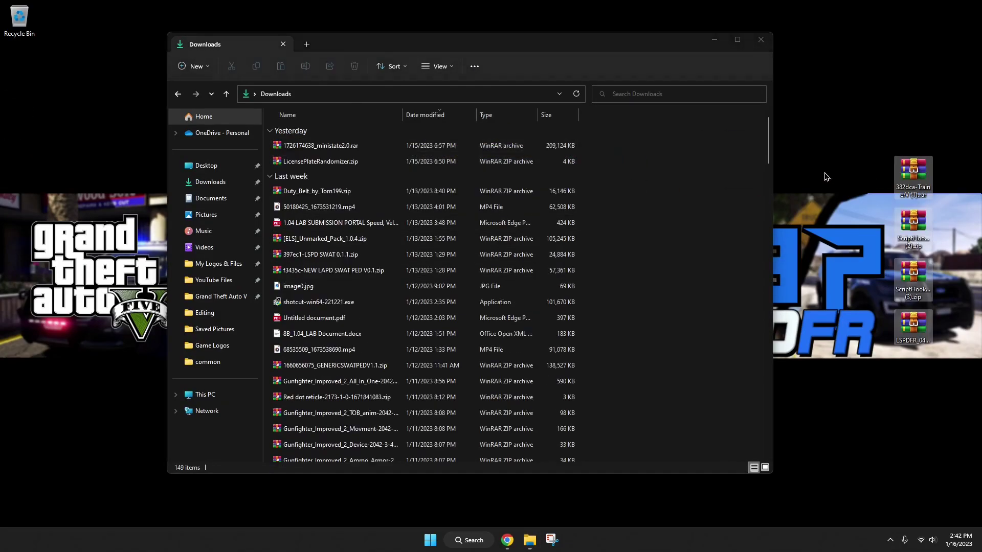
{"action": "left_click", "coordinate": [758, 39]}
{"action": "left_click_drag", "start_coordinate": [831, 71], "coordinate": [943, 123]}
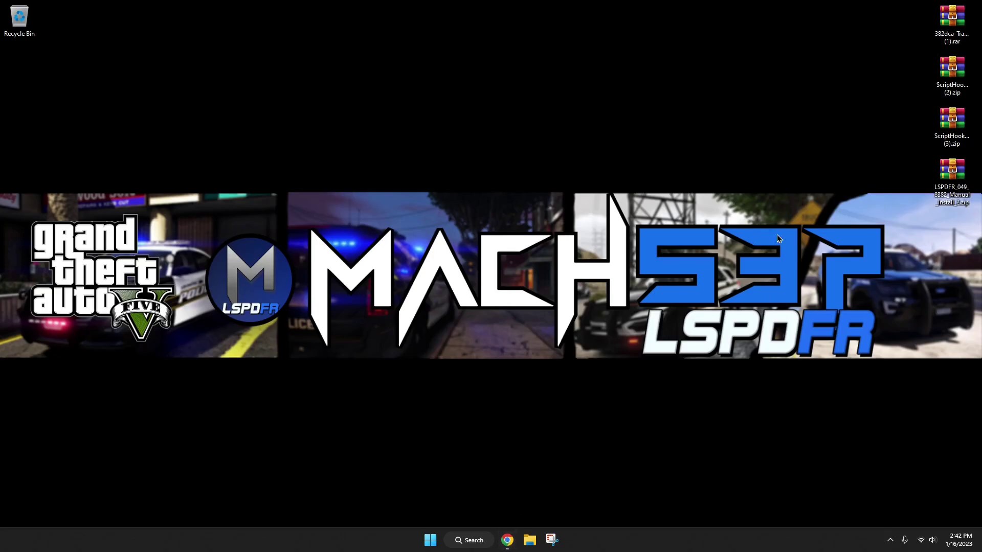
Step: Open the LSPDFR manual install archive in WinRAR and a narrowed File Explorer window in front of it
{"action": "double_click", "coordinate": [951, 174]}
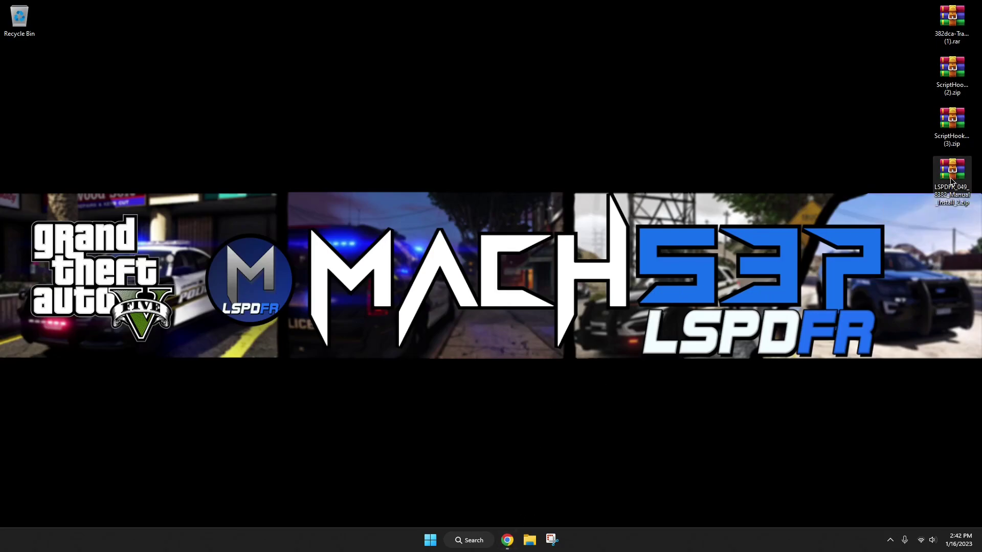
{"action": "left_click_drag", "start_coordinate": [595, 159], "coordinate": [718, 66]}
{"action": "left_click", "coordinate": [516, 550]}
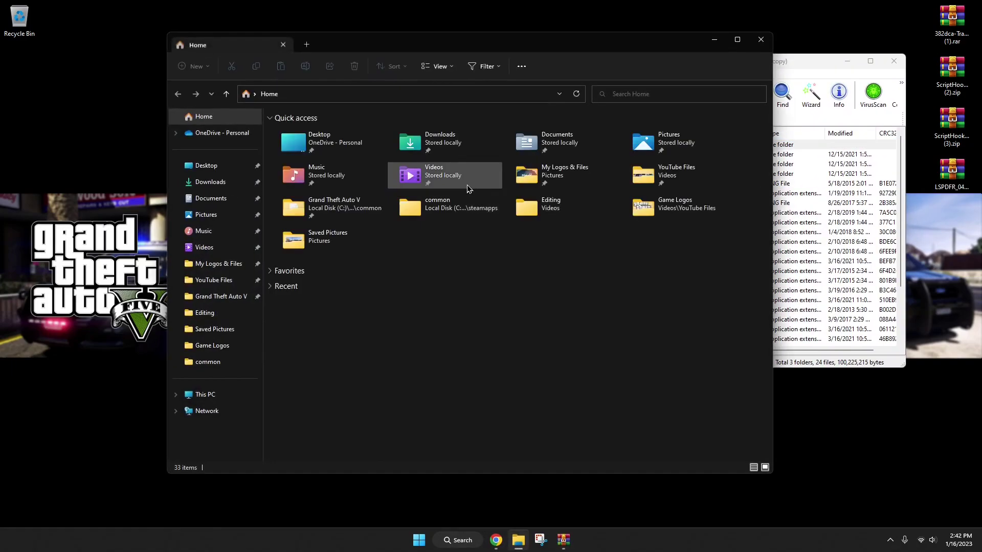
{"action": "left_click_drag", "start_coordinate": [772, 206], "coordinate": [696, 206]}
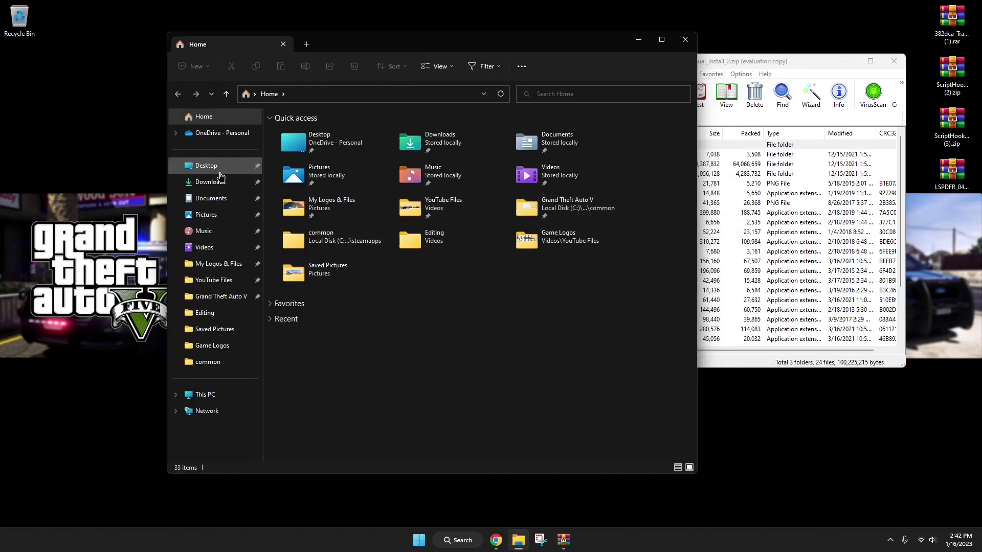
Step: Browse to the game folder at C:\Program Files (x86)\Steam\steamapps\common\Grand Theft Auto V
{"action": "left_click", "coordinate": [205, 394]}
{"action": "left_click", "coordinate": [360, 144]}
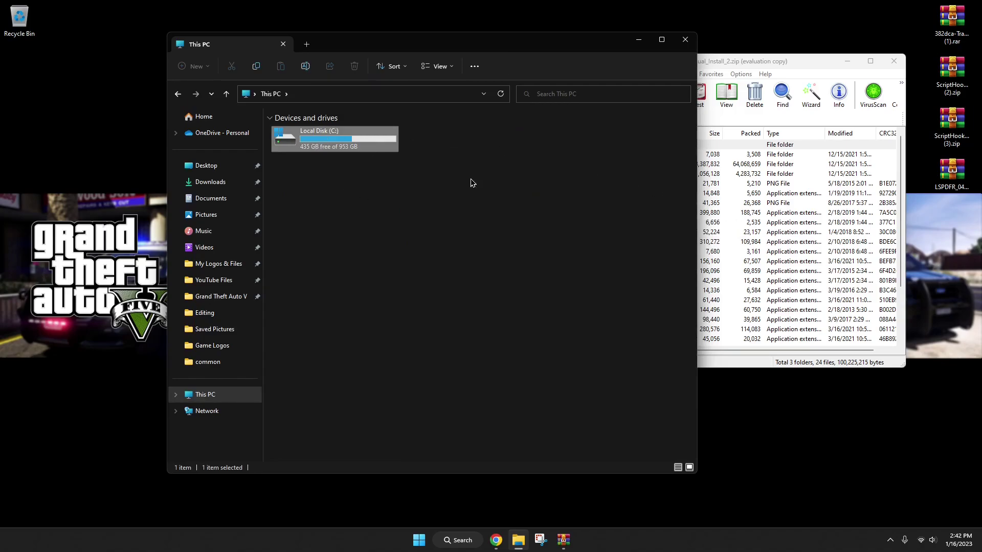
{"action": "double_click", "coordinate": [335, 147]}
{"action": "left_click", "coordinate": [312, 180]}
{"action": "double_click", "coordinate": [312, 180]}
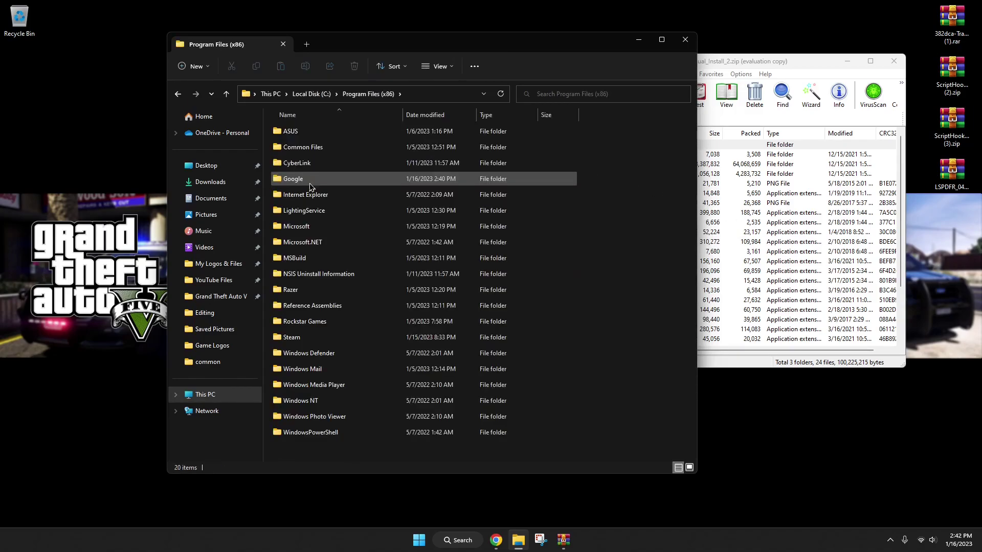
{"action": "double_click", "coordinate": [302, 339]}
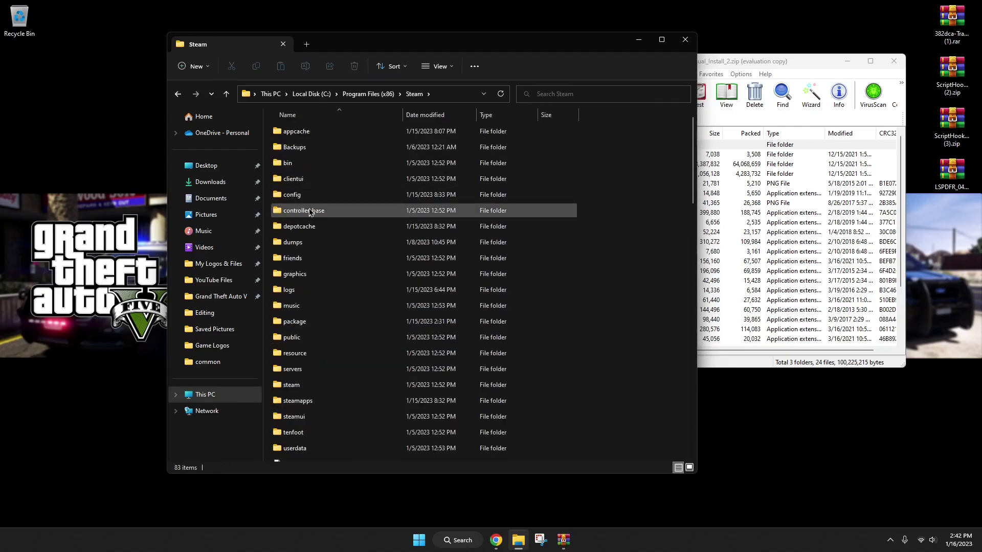
{"action": "double_click", "coordinate": [306, 402]}
{"action": "double_click", "coordinate": [299, 131]}
{"action": "left_click_drag", "start_coordinate": [368, 299], "coordinate": [300, 143]}
{"action": "left_click", "coordinate": [390, 328]}
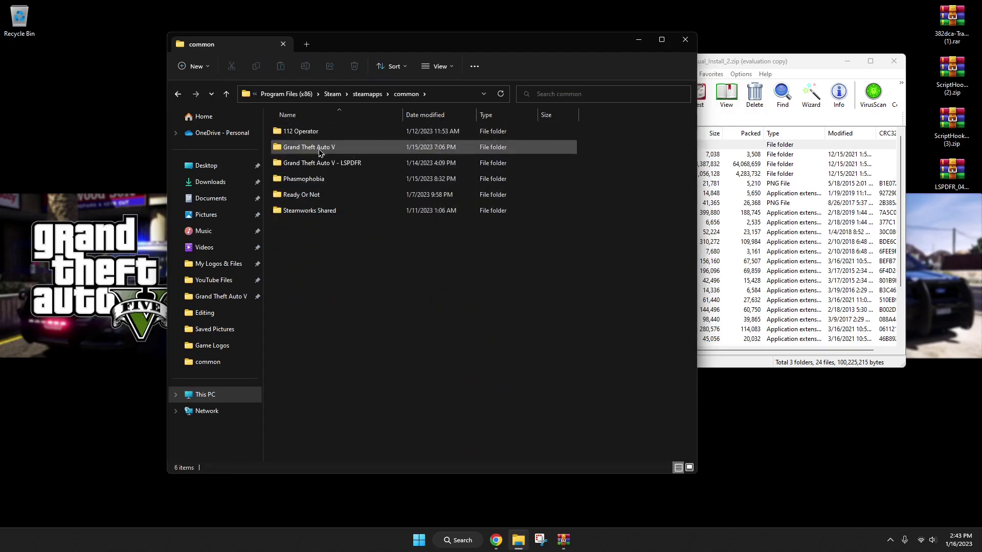
{"action": "double_click", "coordinate": [373, 150]}
Step: Arrange the Grand Theft Auto V folder and LSPDFR archive windows side by side, with the archive window tall enough to show all its files
{"action": "left_click_drag", "start_coordinate": [473, 50], "coordinate": [390, 44]}
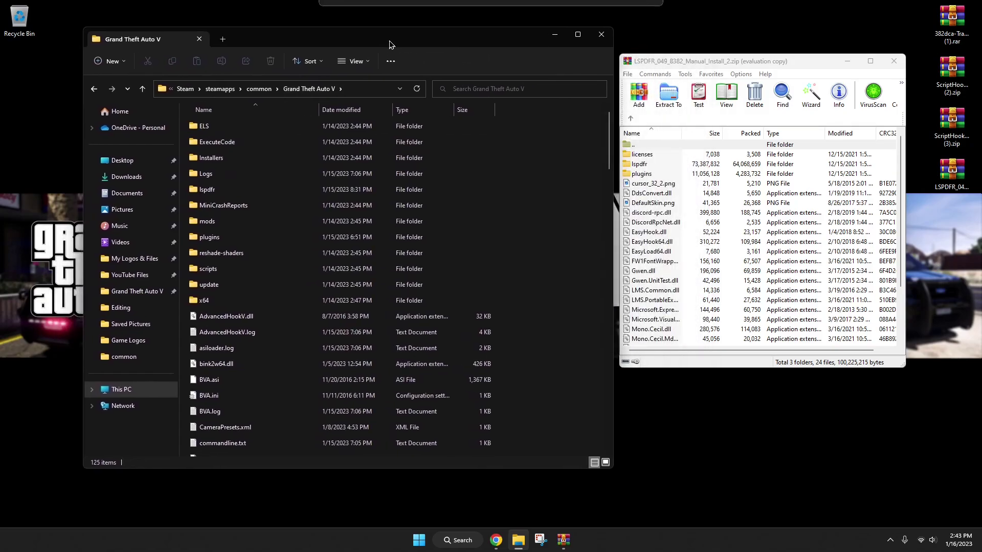
{"action": "left_click", "coordinate": [672, 60]}
{"action": "left_click_drag", "start_coordinate": [672, 60], "coordinate": [664, 61]}
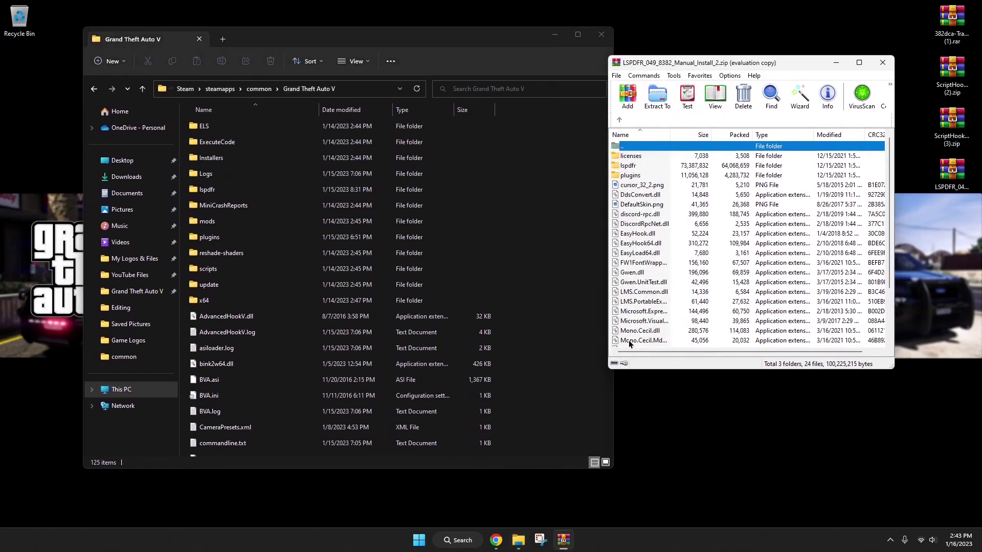
{"action": "scroll", "coordinate": [657, 175], "scroll_direction": "down", "scroll_amount": 3}
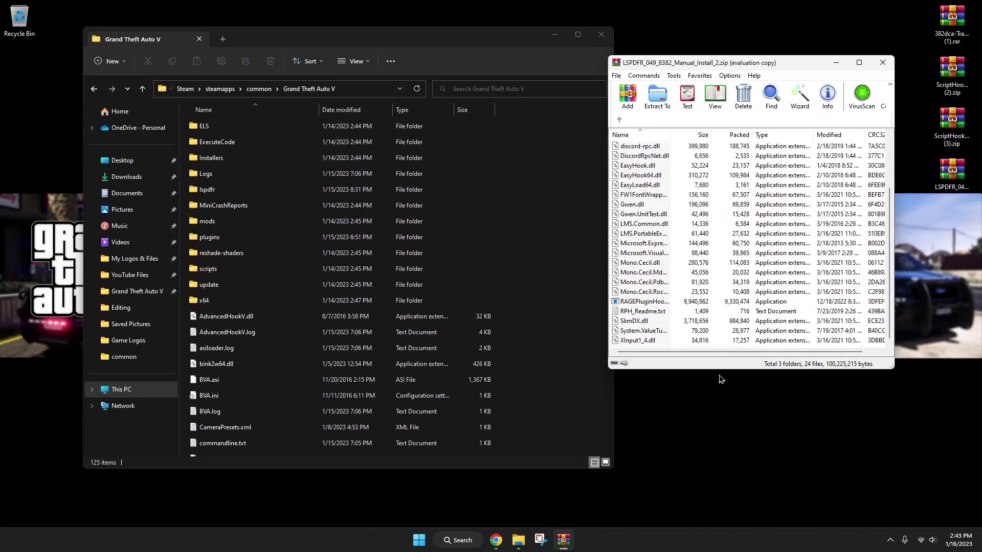
{"action": "left_click_drag", "start_coordinate": [720, 369], "coordinate": [728, 489]}
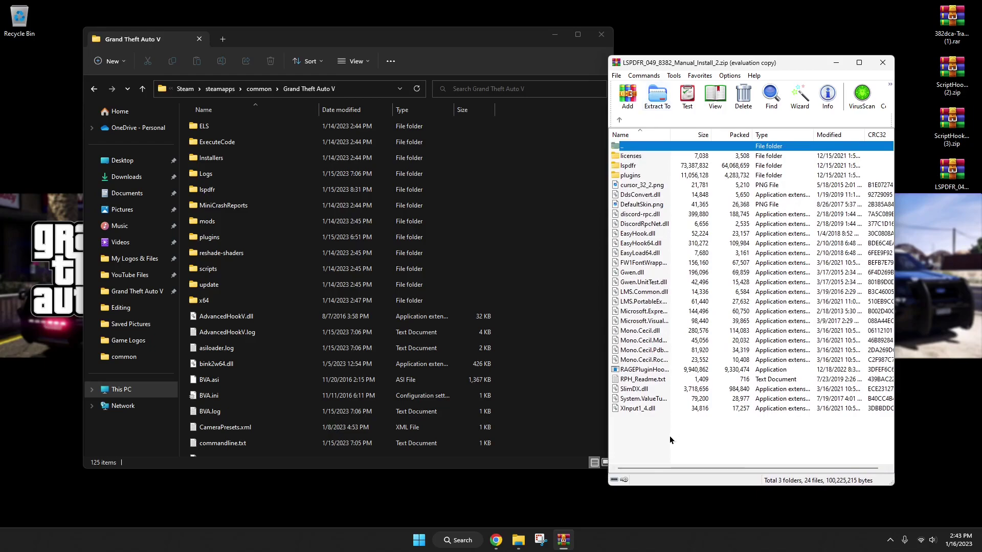
{"action": "left_click", "coordinate": [358, 286]}
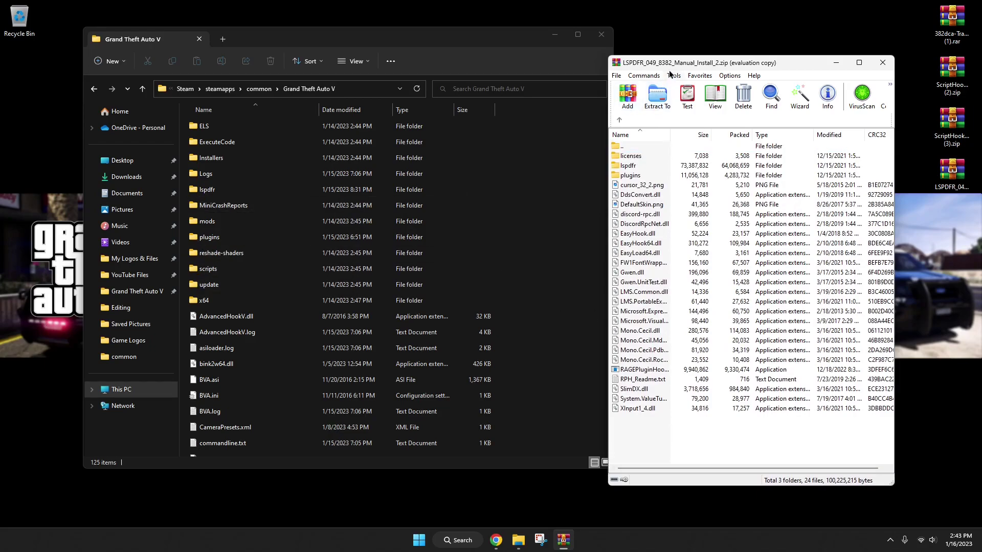
Step: Shift the LSPDFR archive window clear of the folder window and look through the contents of the Grand Theft Auto V folder
{"action": "left_click_drag", "start_coordinate": [693, 66], "coordinate": [706, 60]}
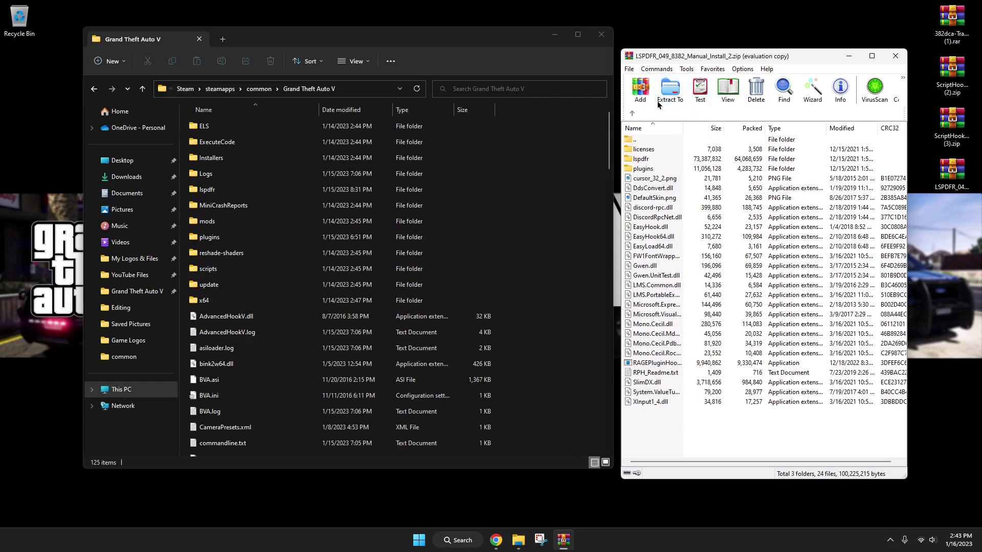
{"action": "scroll", "coordinate": [275, 176], "scroll_direction": "down", "scroll_amount": 7}
{"action": "scroll", "coordinate": [275, 177], "scroll_direction": "down", "scroll_amount": 20}
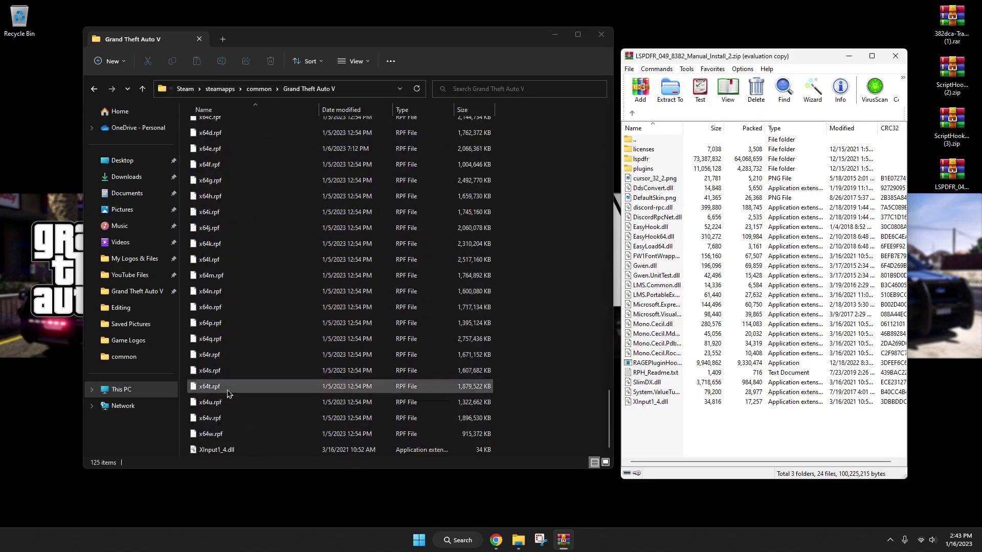
{"action": "scroll", "coordinate": [230, 388], "scroll_direction": "up", "scroll_amount": 15}
{"action": "left_click", "coordinate": [610, 256]}
{"action": "left_click_drag", "start_coordinate": [610, 256], "coordinate": [609, 131]}
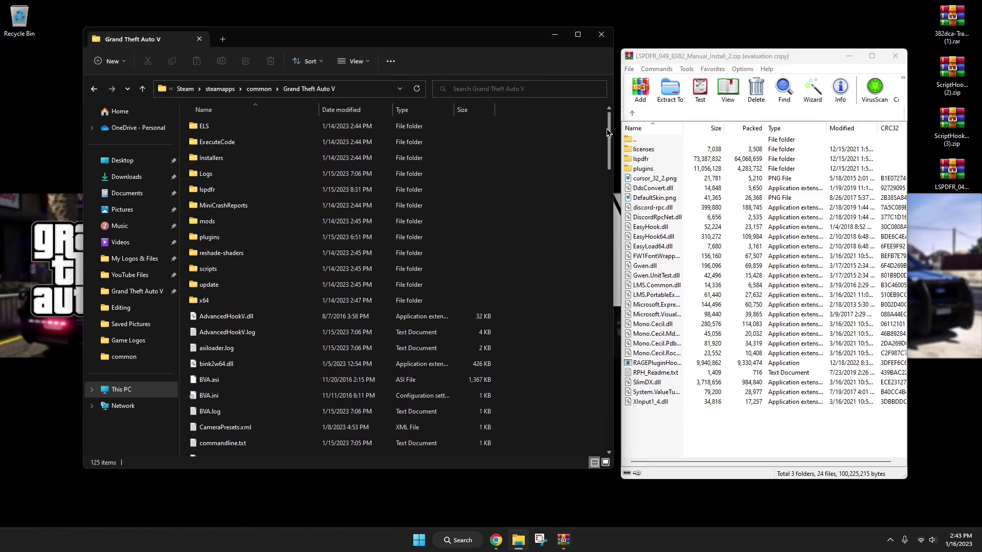
Step: Copy everything in the LSPDFR archive except the licenses folder and RPH_Readme.txt into the Grand Theft Auto V folder, replacing the existing files
{"action": "left_click", "coordinate": [684, 431]}
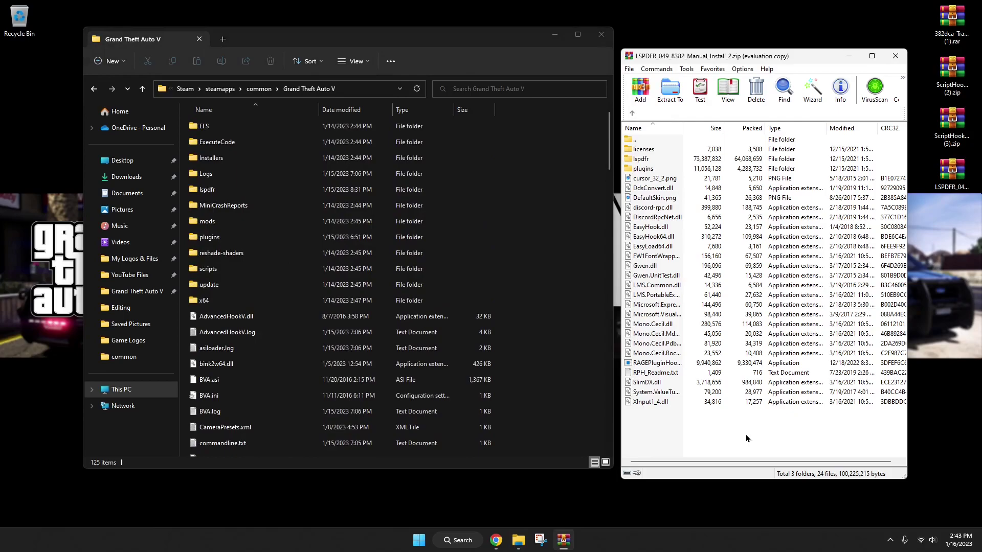
{"action": "left_click_drag", "start_coordinate": [700, 431], "coordinate": [651, 149]}
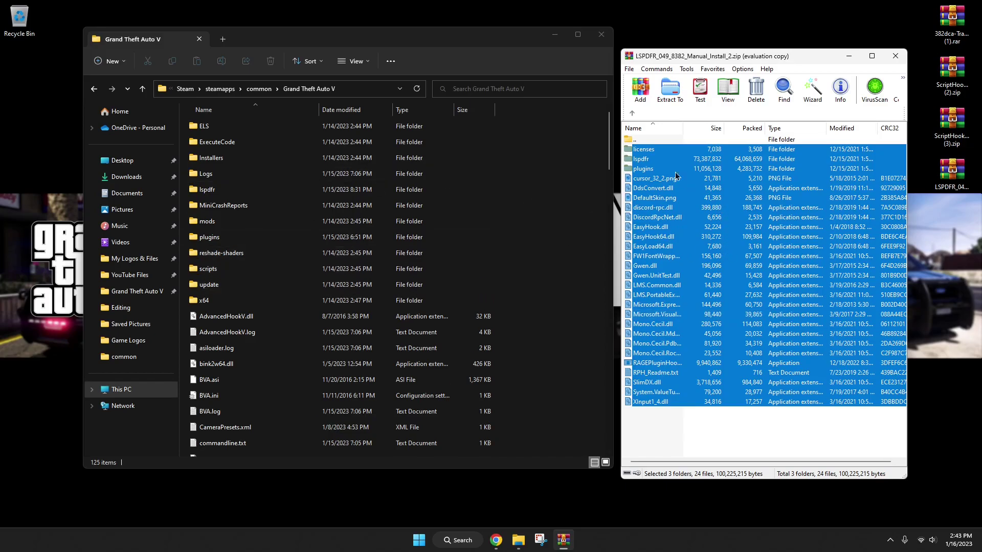
{"action": "left_click", "coordinate": [641, 149], "text": "ctrl"}
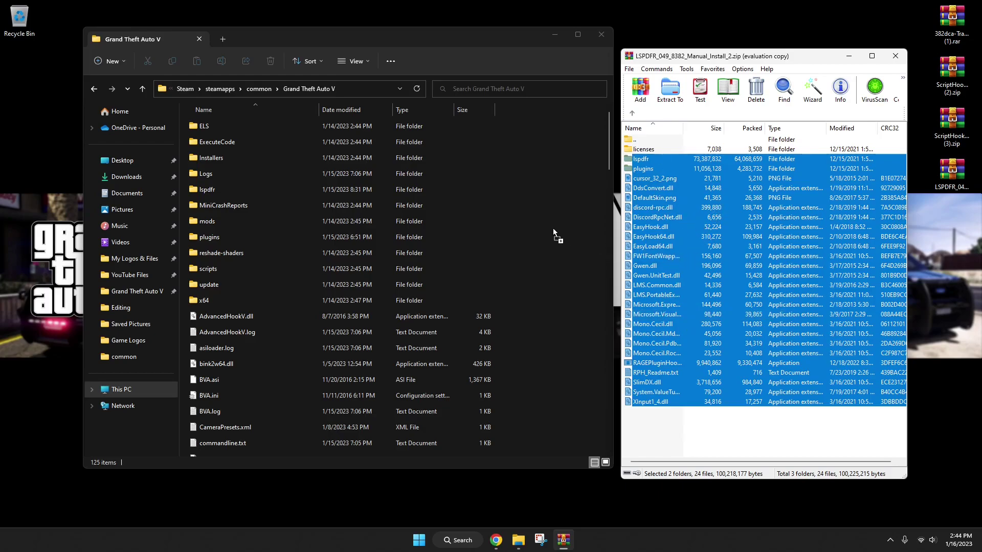
{"action": "left_click", "coordinate": [659, 375], "text": "ctrl"}
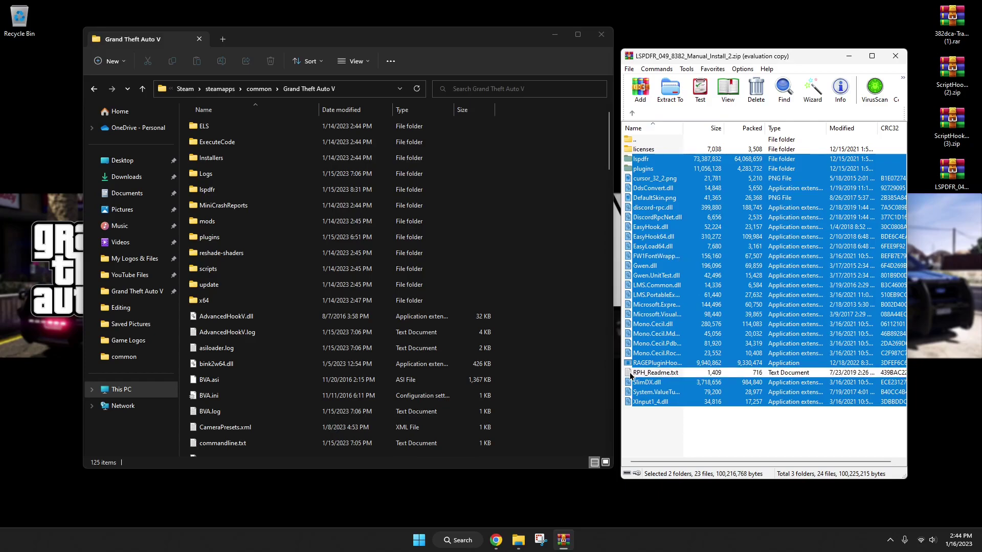
{"action": "left_click_drag", "start_coordinate": [722, 210], "coordinate": [739, 241]}
{"action": "left_click_drag", "start_coordinate": [576, 223], "coordinate": [621, 230]}
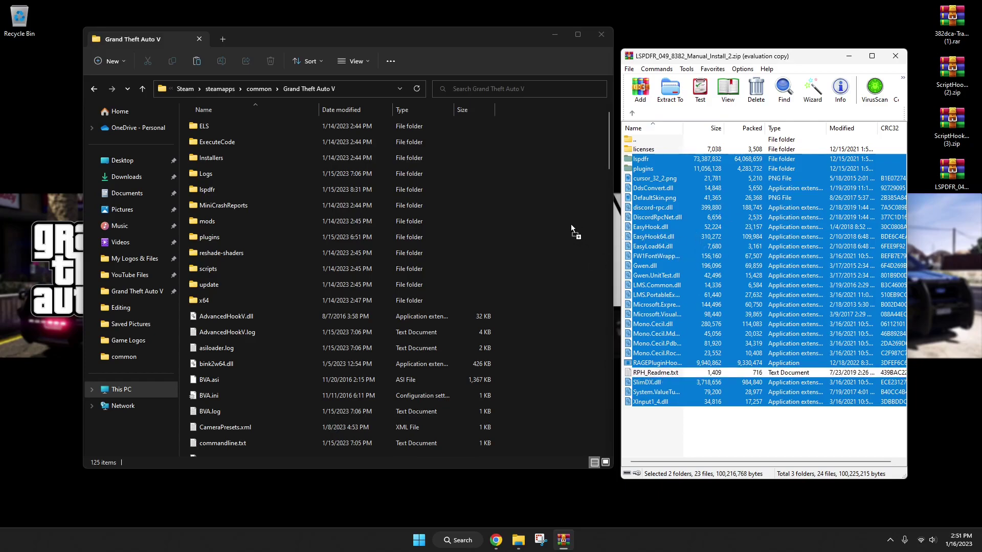
{"action": "left_click_drag", "start_coordinate": [571, 224], "coordinate": [569, 224]}
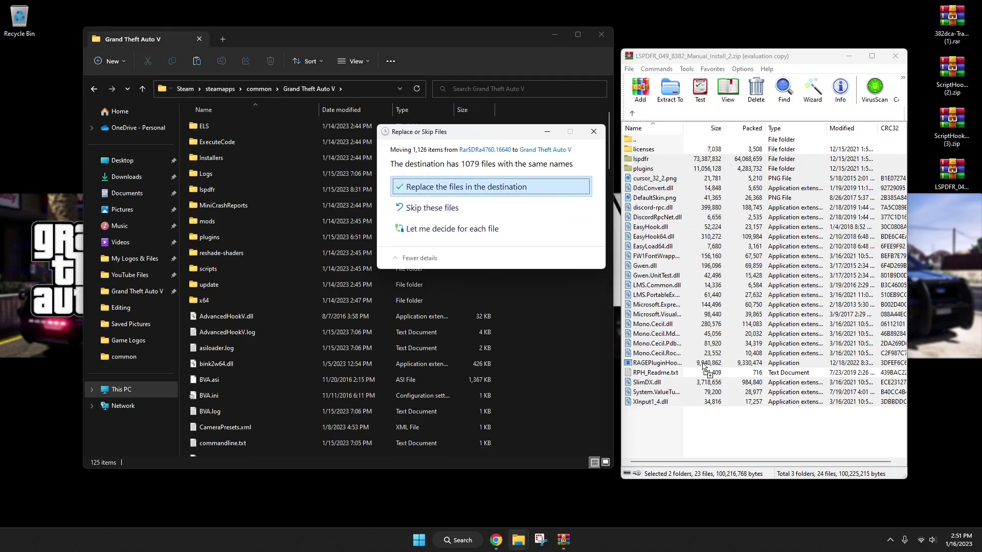
{"action": "left_click", "coordinate": [511, 187]}
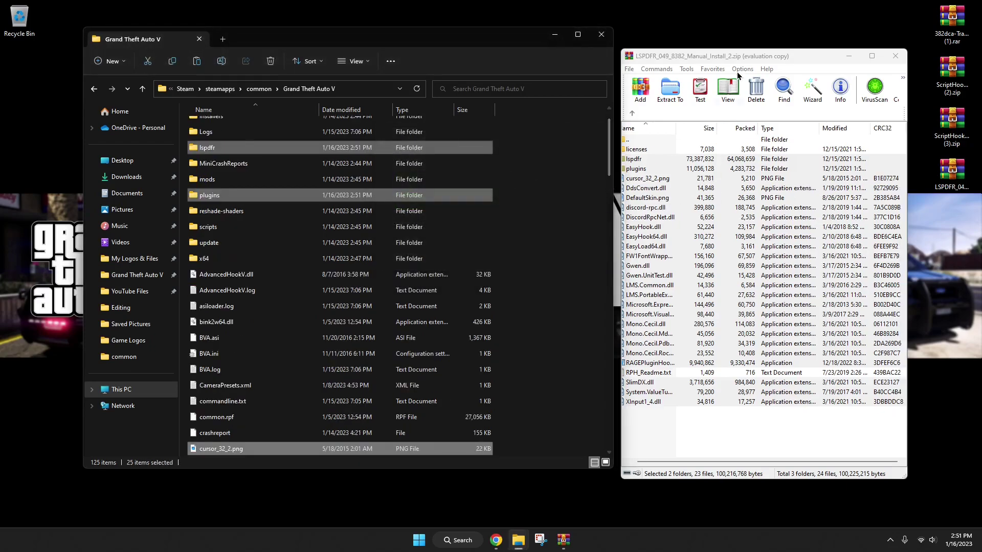
Step: Check the copied files in the Grand Theft Auto V folder, clear their selection, and close the LSPDFR archive
{"action": "left_click_drag", "start_coordinate": [686, 59], "coordinate": [738, 55]}
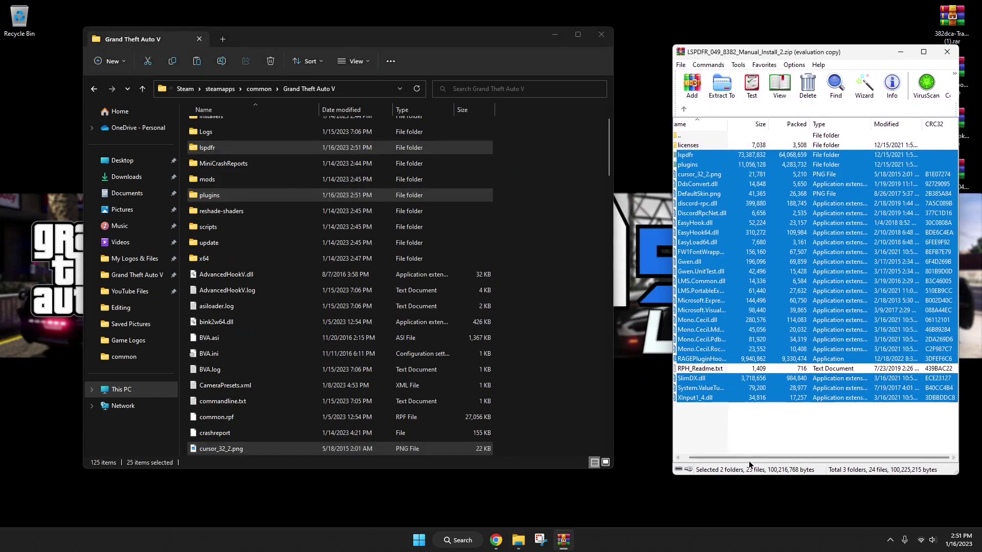
{"action": "left_click_drag", "start_coordinate": [707, 458], "coordinate": [700, 458]}
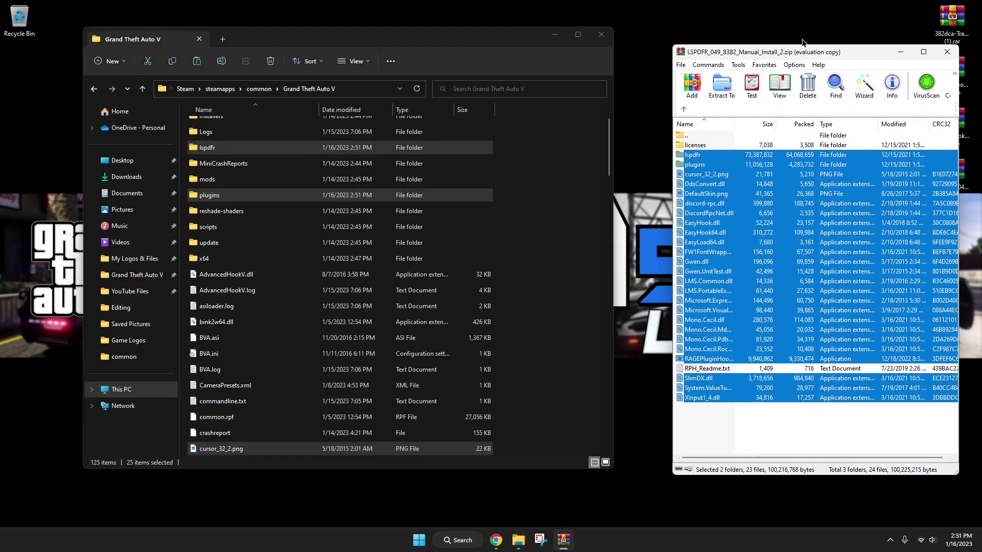
{"action": "left_click_drag", "start_coordinate": [776, 53], "coordinate": [756, 52]}
{"action": "scroll", "coordinate": [494, 271], "scroll_direction": "down", "scroll_amount": 5}
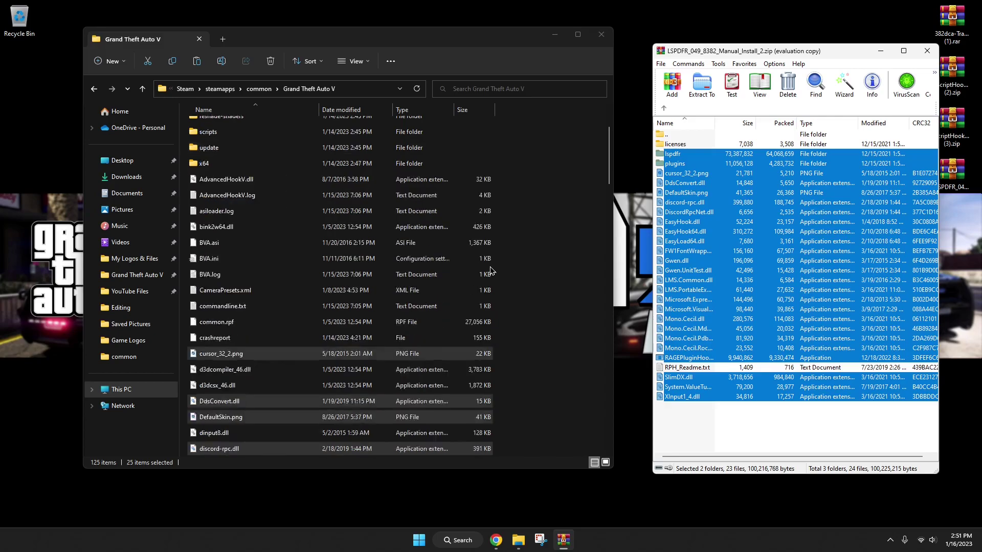
{"action": "scroll", "coordinate": [494, 271], "scroll_direction": "up", "scroll_amount": 6}
{"action": "left_click", "coordinate": [536, 235]}
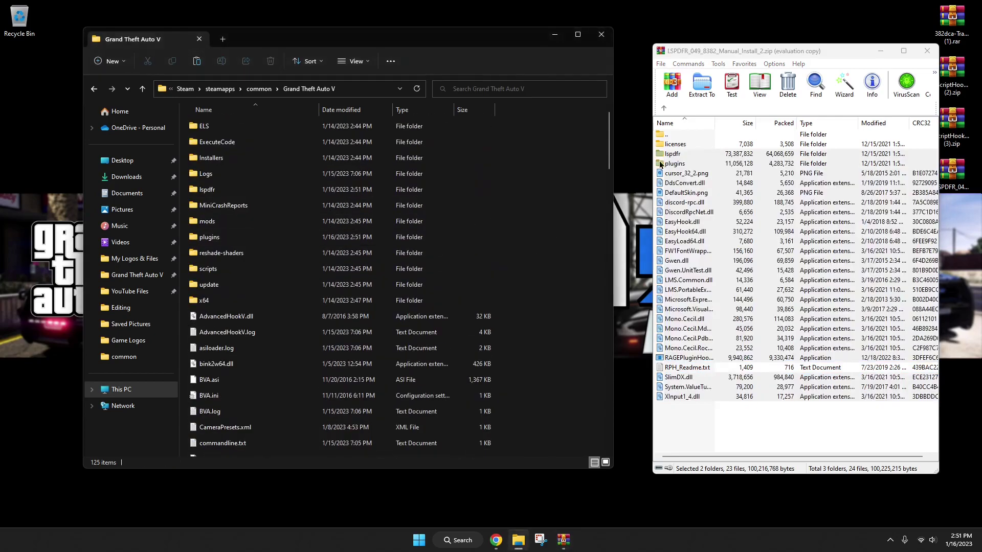
{"action": "left_click", "coordinate": [926, 51]}
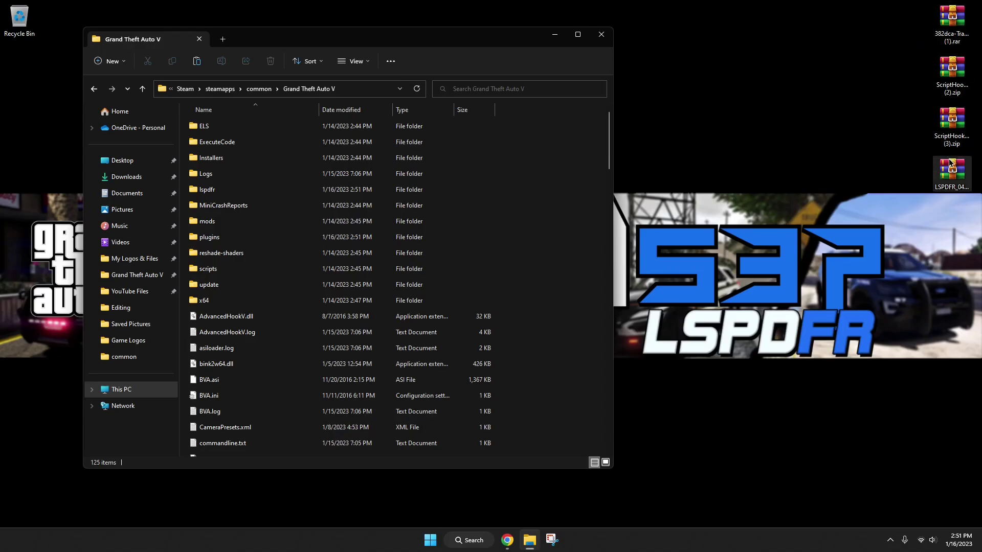
Step: Open the ScriptHookV_1.0.2802.0 archive from the desktop and go into its bin folder
{"action": "left_click", "coordinate": [952, 131]}
{"action": "double_click", "coordinate": [952, 131]}
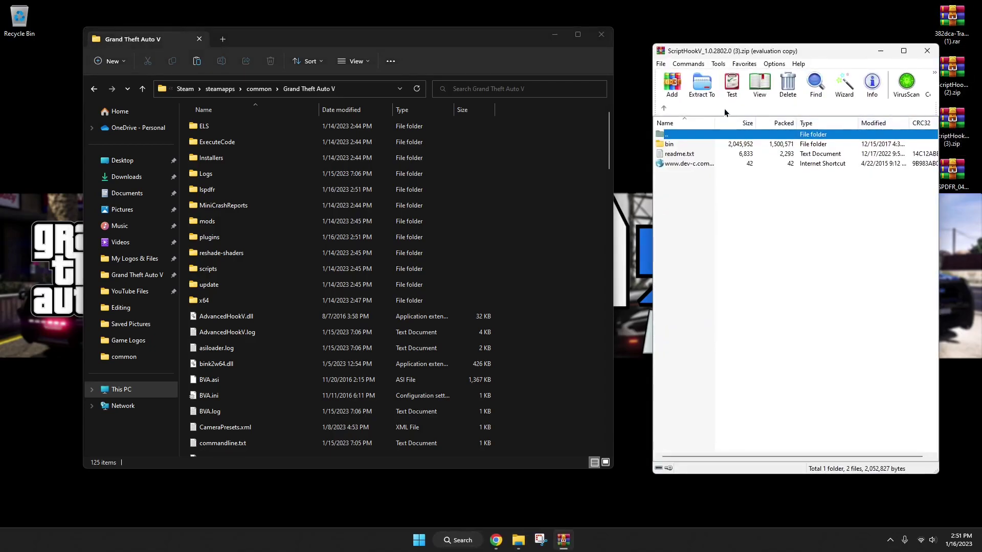
{"action": "double_click", "coordinate": [669, 144]}
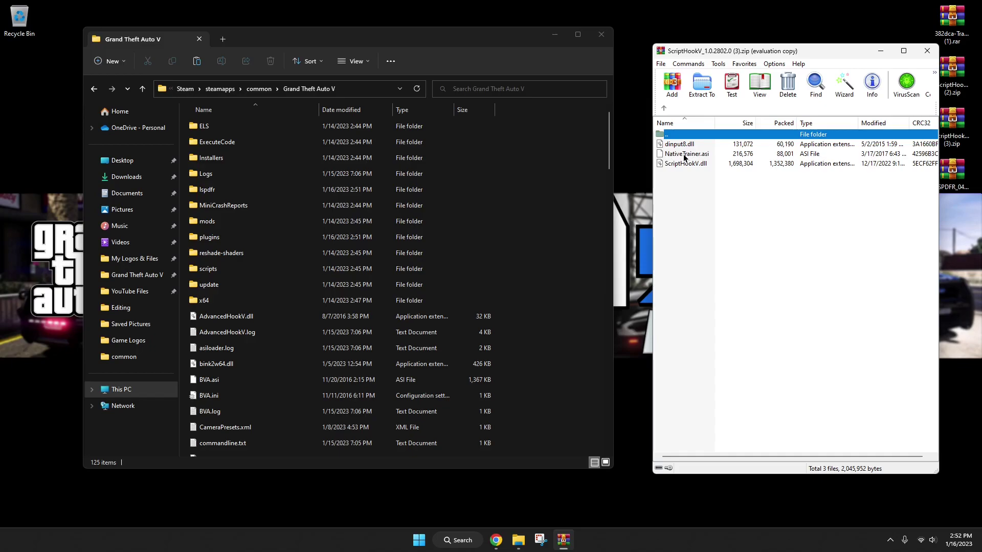
{"action": "left_click", "coordinate": [685, 156]}
{"action": "left_click", "coordinate": [683, 194]}
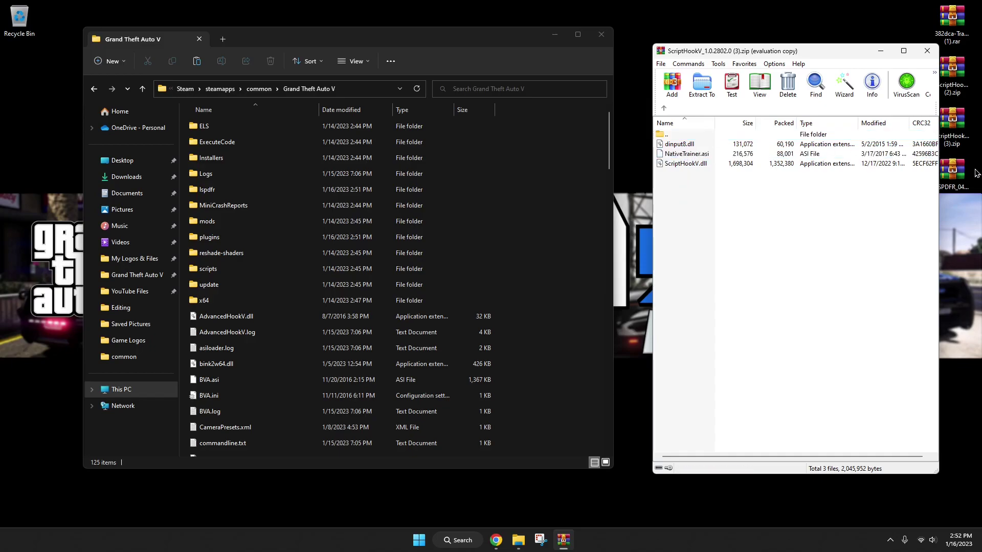
Step: Copy dinput8.dll and ScriptHookV.dll into the Grand Theft Auto V folder, replacing the existing files, and close the archive
{"action": "left_click", "coordinate": [677, 164]}
{"action": "left_click", "coordinate": [683, 146], "text": "ctrl"}
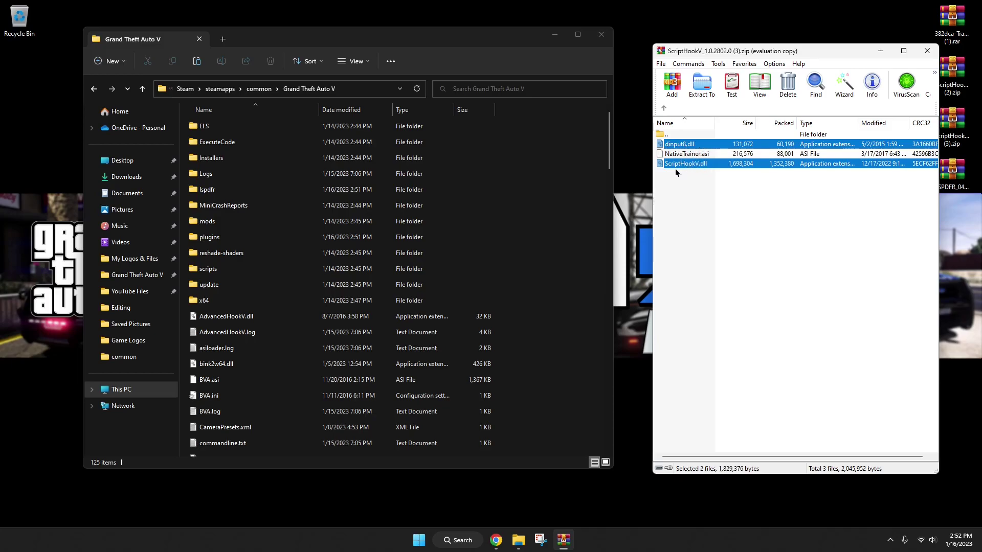
{"action": "left_click_drag", "start_coordinate": [697, 168], "coordinate": [571, 190]}
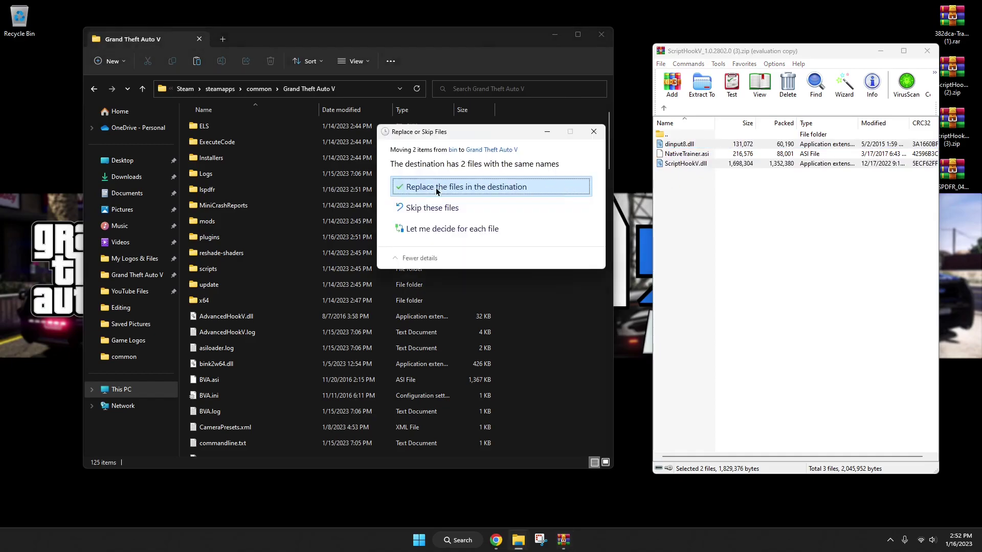
{"action": "left_click", "coordinate": [475, 190]}
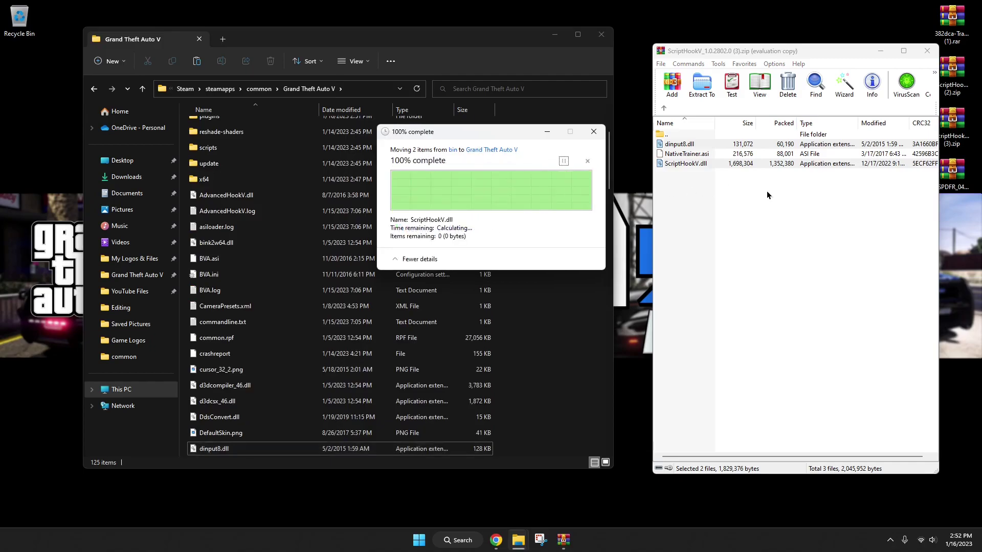
{"action": "left_click", "coordinate": [926, 51]}
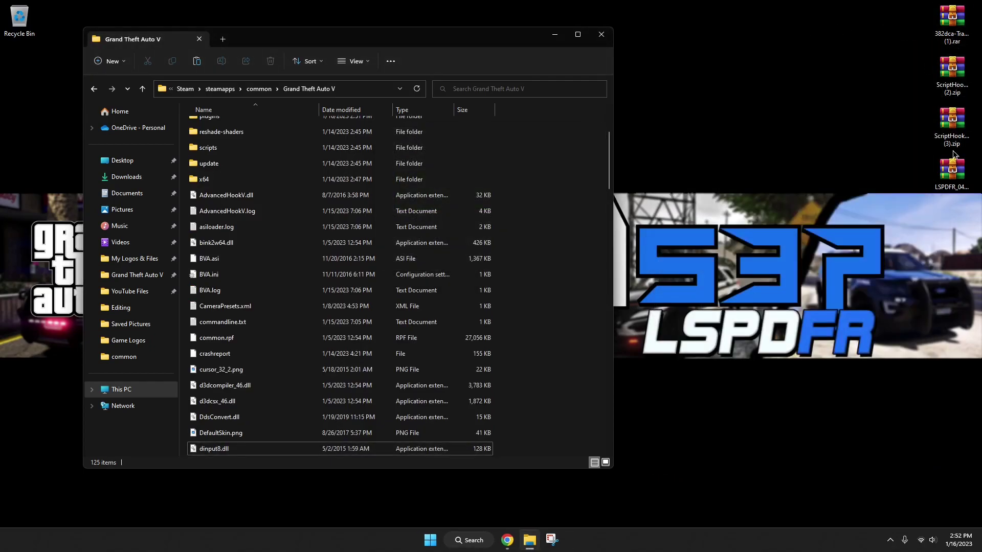
Step: Copy all files except LICENSE.txt and README.txt from the ScriptHookVDotNet archive into the Grand Theft Auto V folder, replacing existing ones, and close the archive
{"action": "double_click", "coordinate": [951, 75]}
{"action": "left_click_drag", "start_coordinate": [701, 57], "coordinate": [662, 52]}
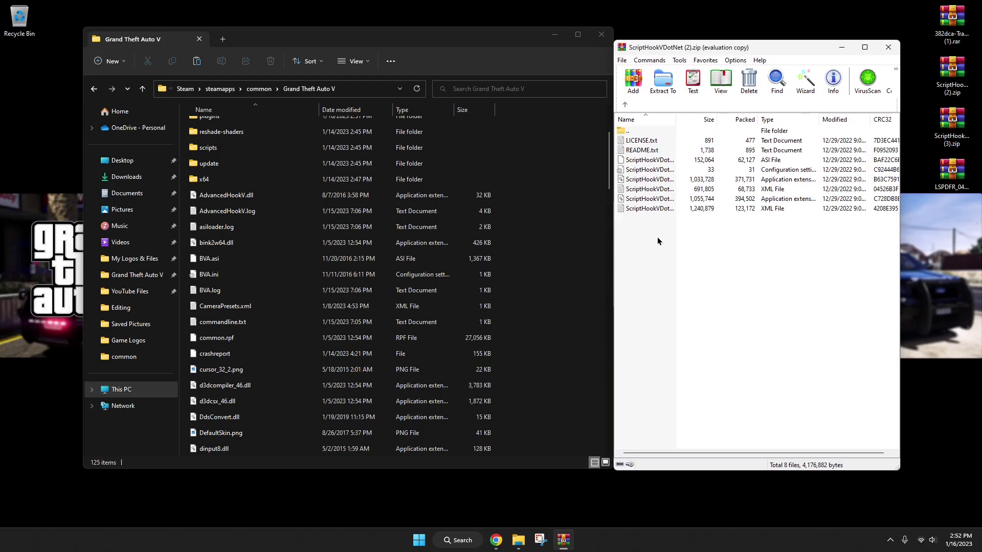
{"action": "key", "text": "ctrl+a"}
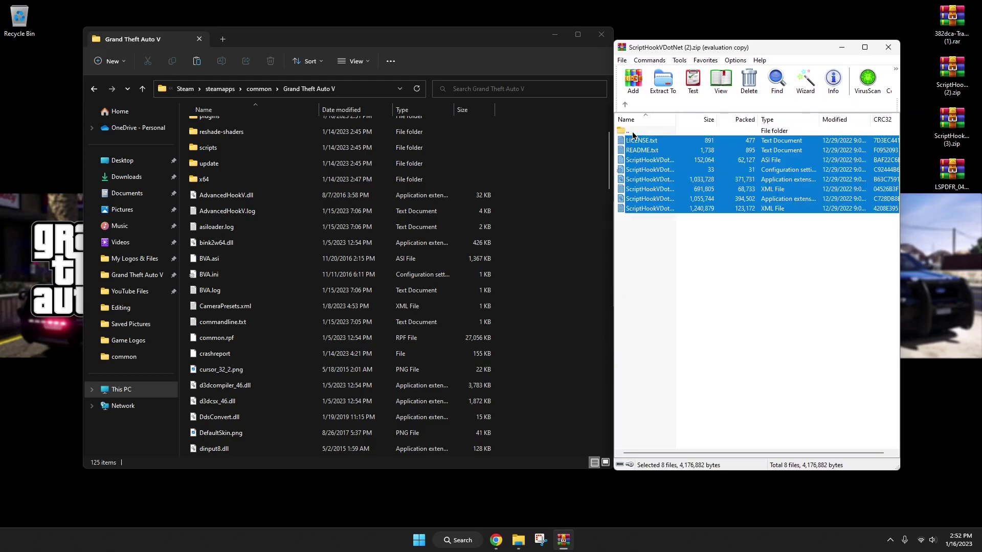
{"action": "left_click", "coordinate": [642, 143], "text": "ctrl"}
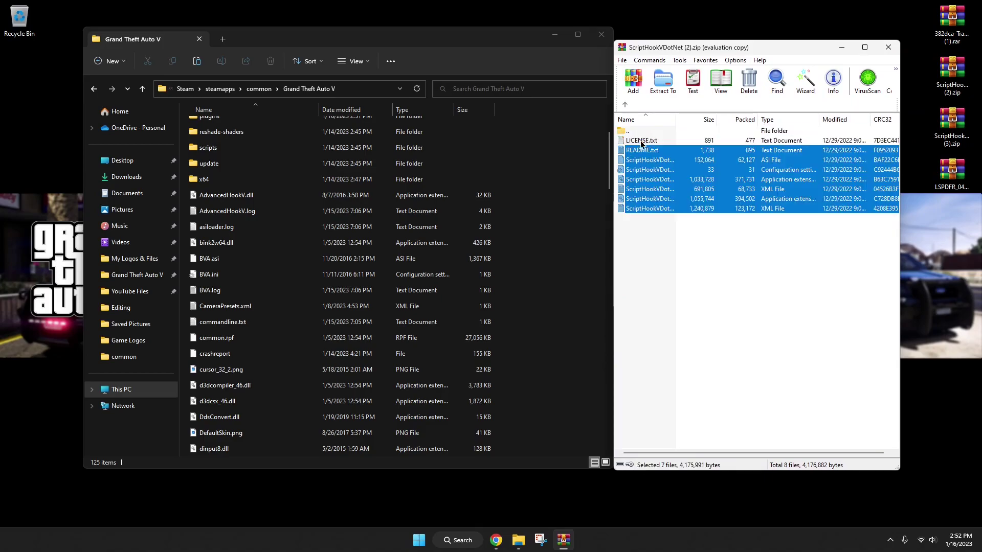
{"action": "left_click", "coordinate": [641, 153], "text": "ctrl"}
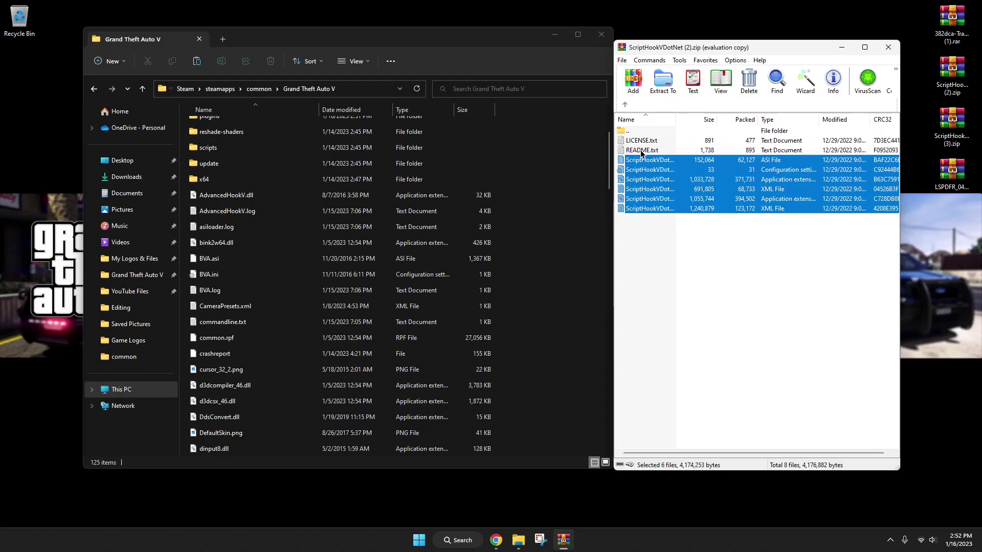
{"action": "left_click_drag", "start_coordinate": [671, 208], "coordinate": [669, 201]}
{"action": "left_click_drag", "start_coordinate": [582, 206], "coordinate": [571, 203]}
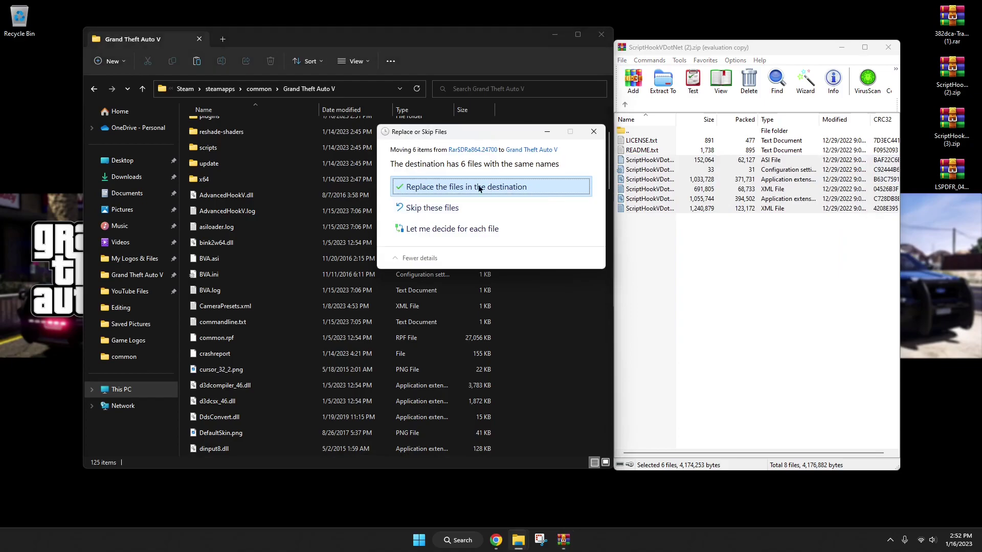
{"action": "left_click", "coordinate": [430, 187]}
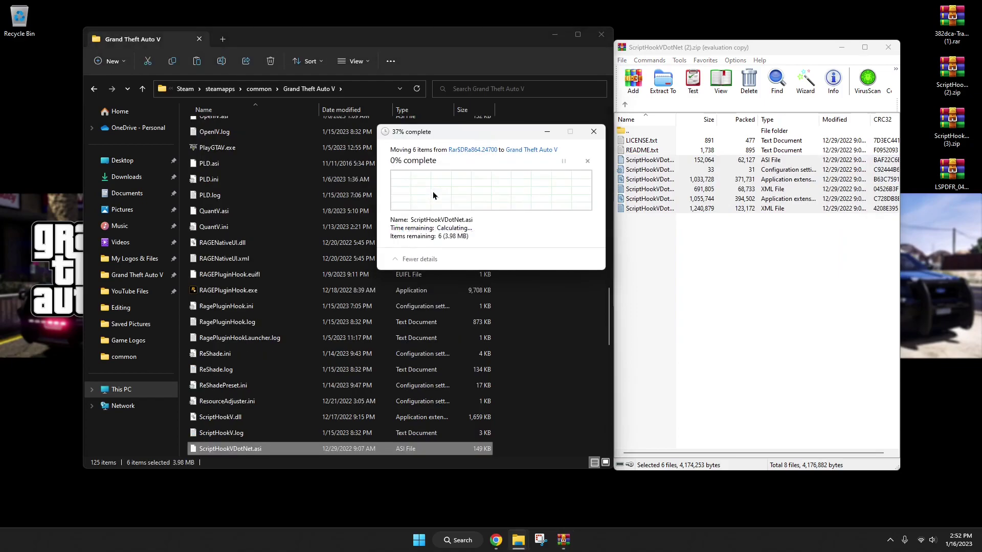
{"action": "left_click", "coordinate": [693, 48]}
{"action": "left_click", "coordinate": [883, 47]}
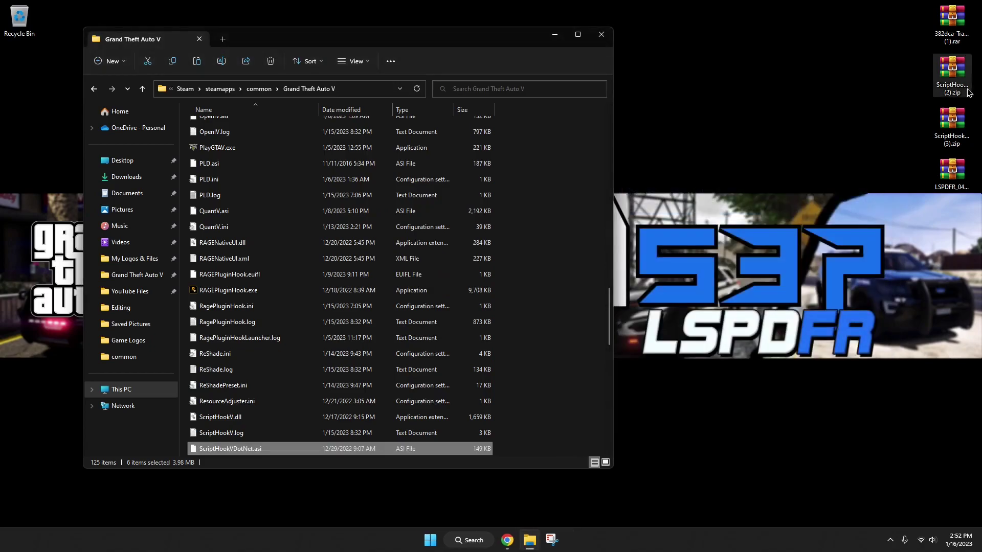
Step: Copy TrainerV.asi and trainerv.ini from the TrainerV archive into the Grand Theft Auto V folder, replacing the existing files, and close the archive
{"action": "double_click", "coordinate": [956, 29]}
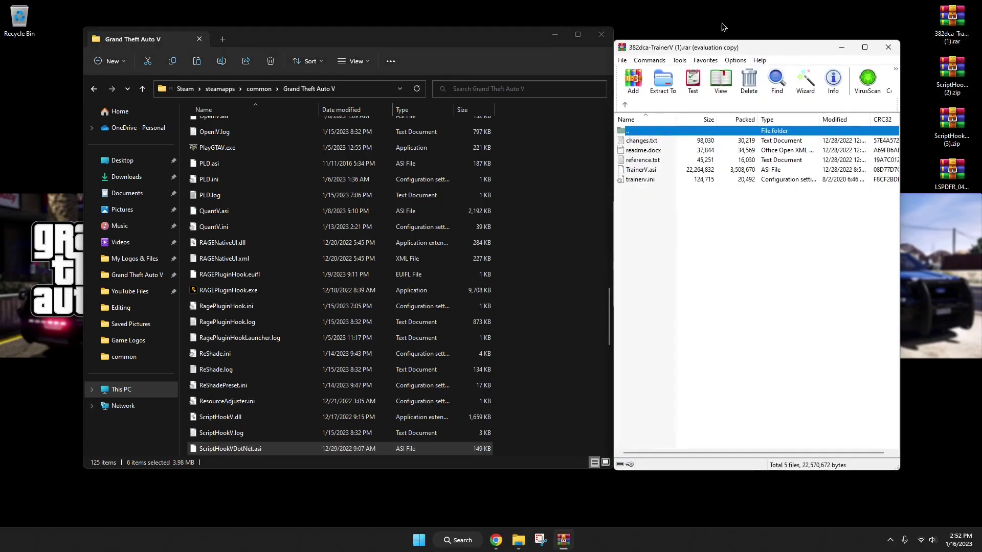
{"action": "left_click_drag", "start_coordinate": [659, 49], "coordinate": [663, 48]}
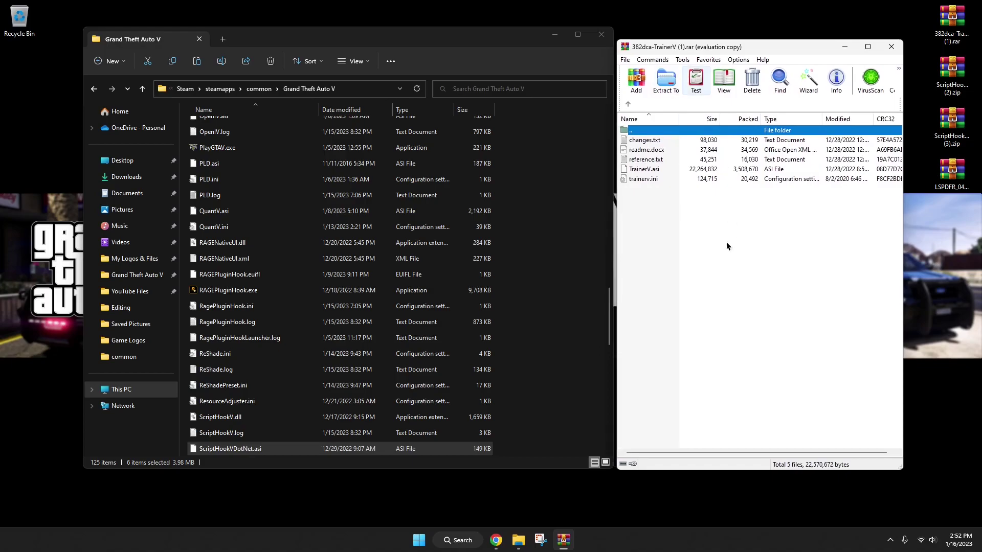
{"action": "key", "text": "ctrl+a"}
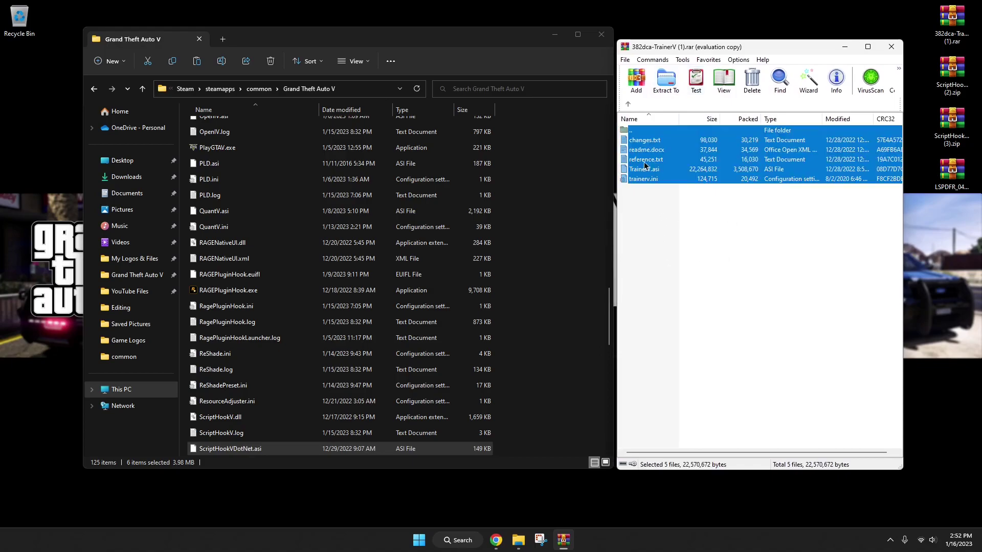
{"action": "left_click", "coordinate": [634, 132], "text": "ctrl"}
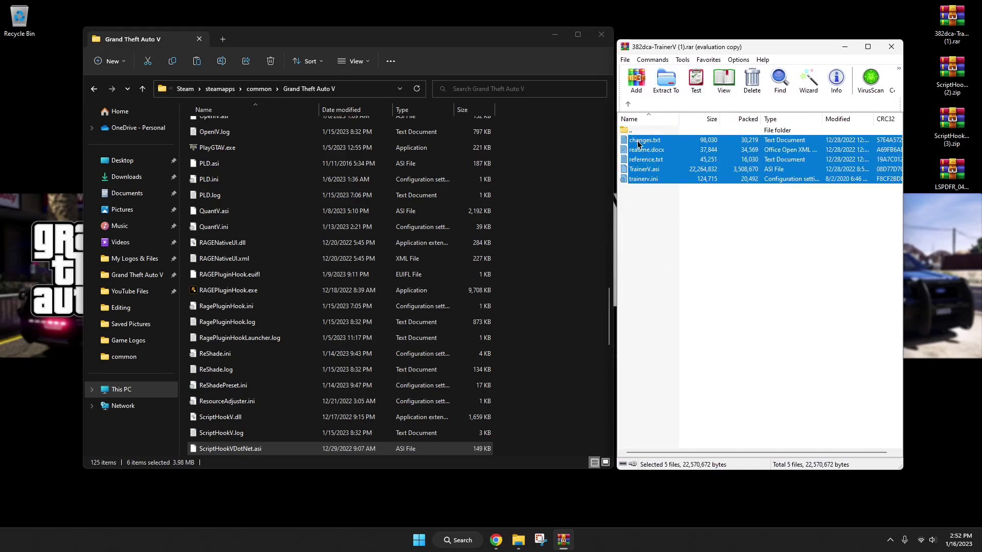
{"action": "left_click", "coordinate": [640, 142], "text": "ctrl"}
{"action": "left_click", "coordinate": [642, 151], "text": "ctrl"}
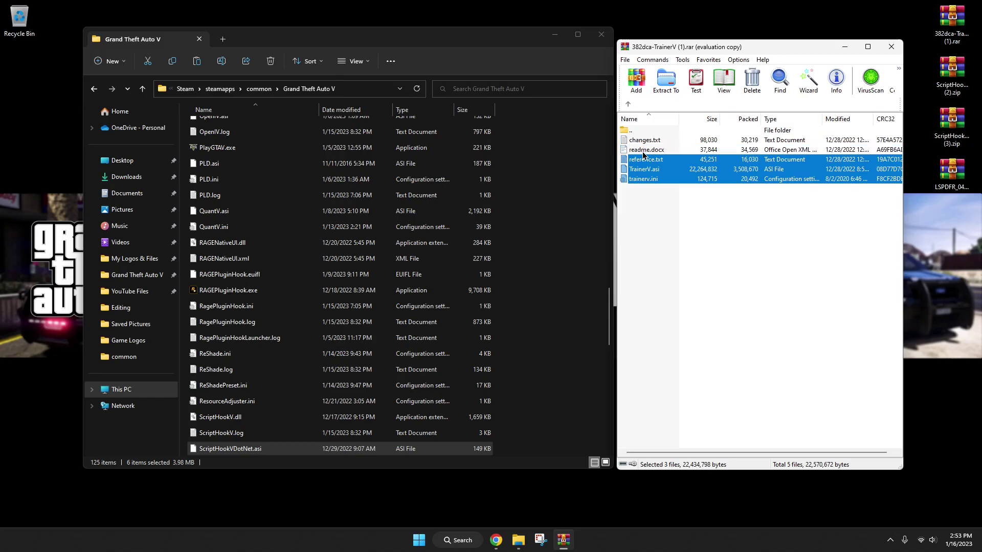
{"action": "left_click", "coordinate": [643, 160], "text": "ctrl"}
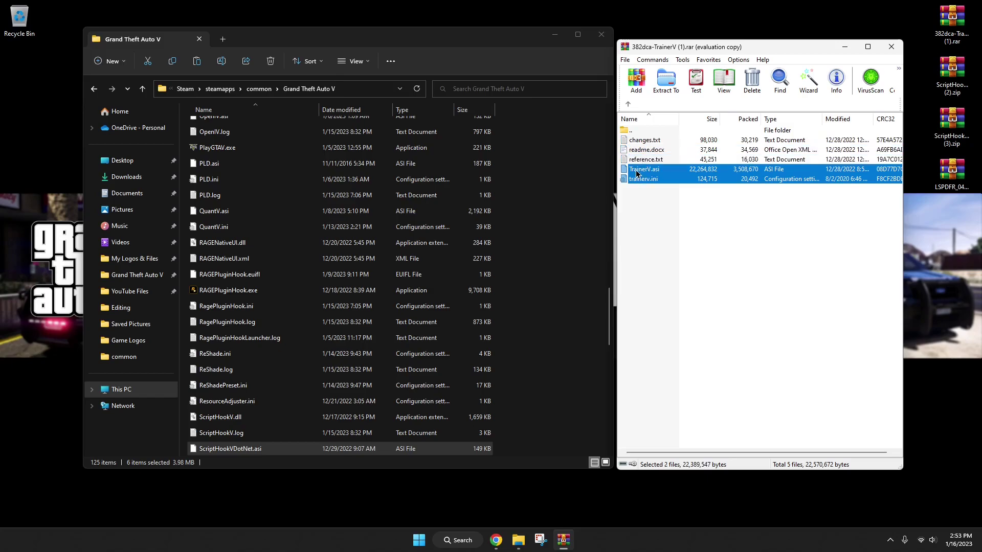
{"action": "left_click_drag", "start_coordinate": [663, 176], "coordinate": [641, 191]}
{"action": "left_click_drag", "start_coordinate": [583, 180], "coordinate": [581, 177]}
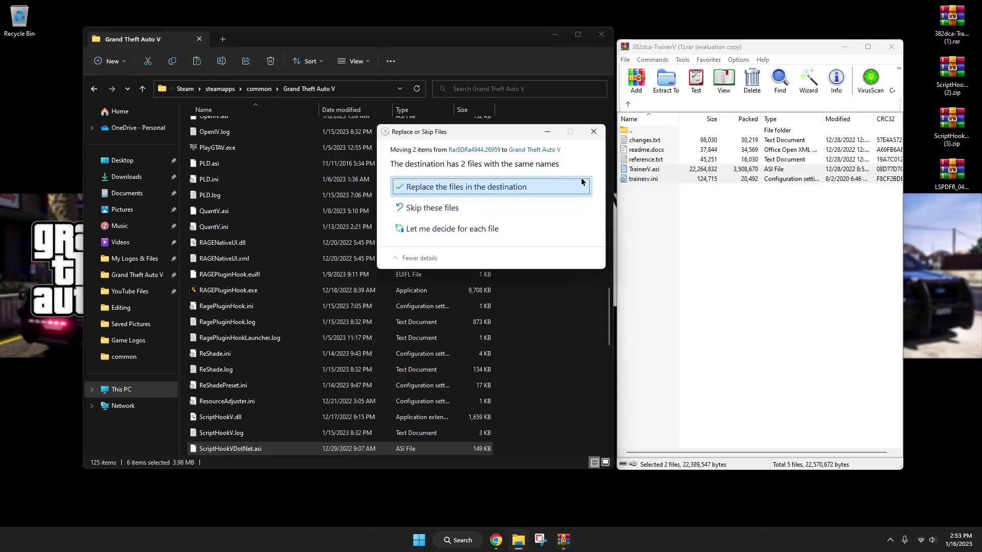
{"action": "left_click", "coordinate": [440, 187]}
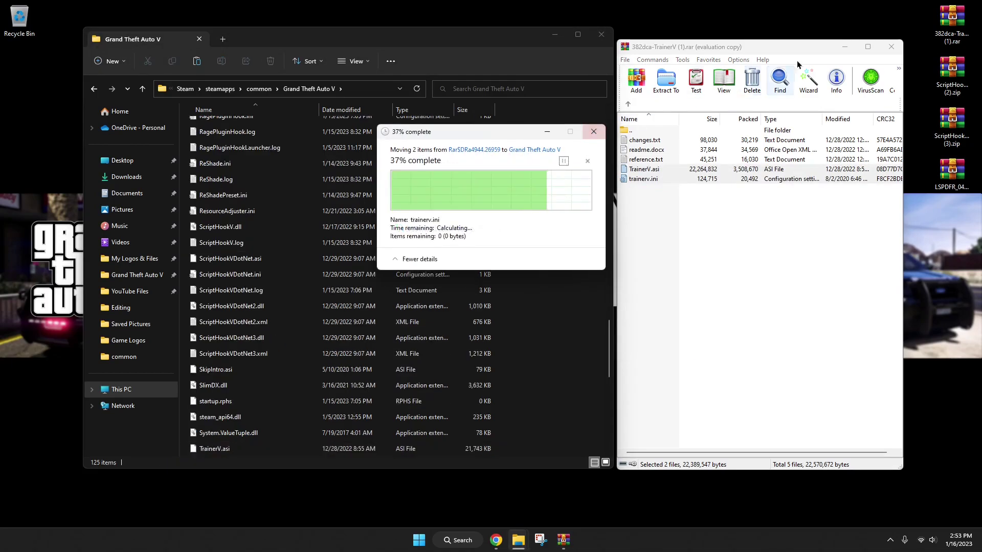
{"action": "left_click", "coordinate": [891, 47]}
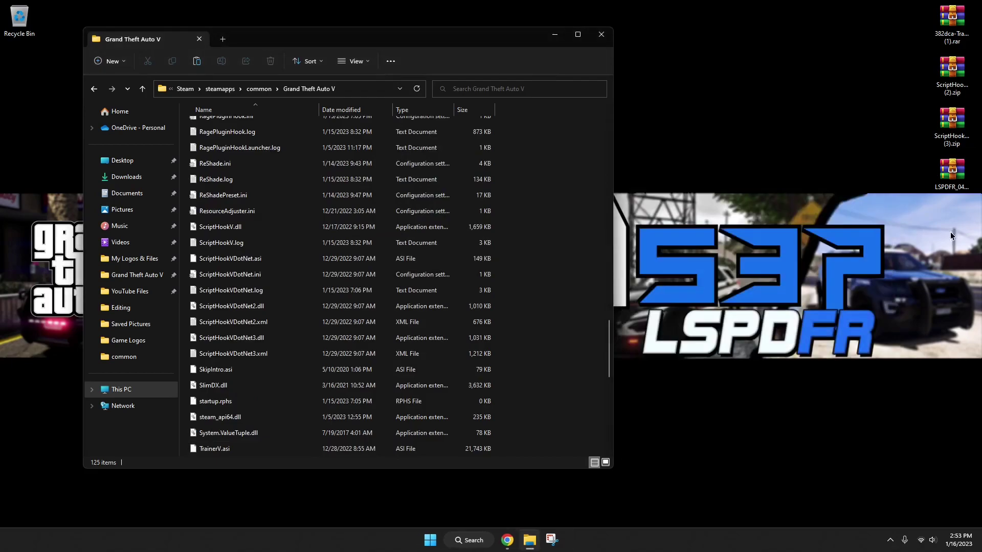
Step: Delete the four downloaded mod archives from the desktop
{"action": "right_click", "coordinate": [943, 20]}
{"action": "left_click", "coordinate": [951, 23]}
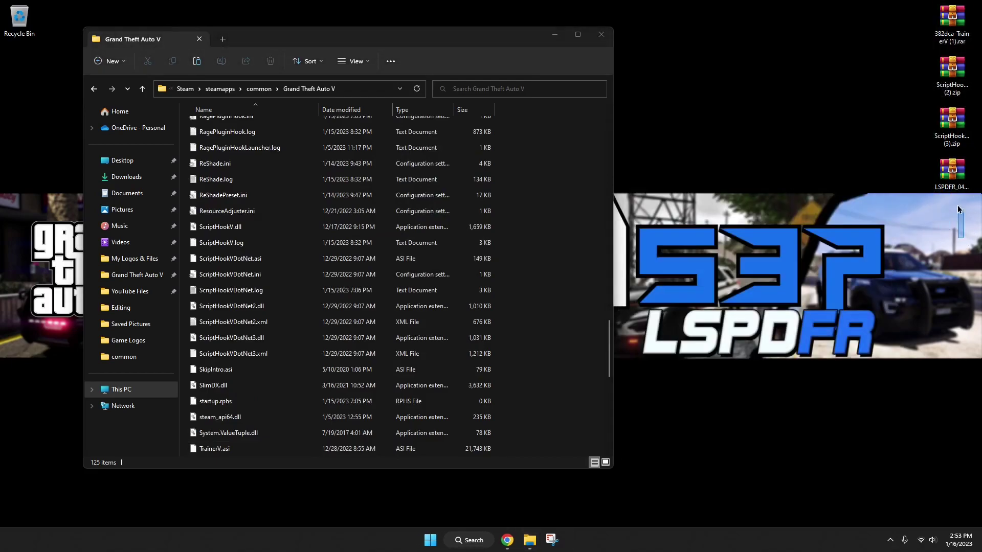
{"action": "right_click", "coordinate": [950, 21]}
{"action": "left_click", "coordinate": [896, 36]}
Step: Centre the Grand Theft Auto V folder window and look through its files down to the ScriptHookVDotNet entries
{"action": "left_click_drag", "start_coordinate": [432, 37], "coordinate": [605, 28]}
{"action": "scroll", "coordinate": [424, 225], "scroll_direction": "up", "scroll_amount": 5}
{"action": "scroll", "coordinate": [409, 174], "scroll_direction": "down", "scroll_amount": 6}
{"action": "scroll", "coordinate": [400, 184], "scroll_direction": "down", "scroll_amount": 8}
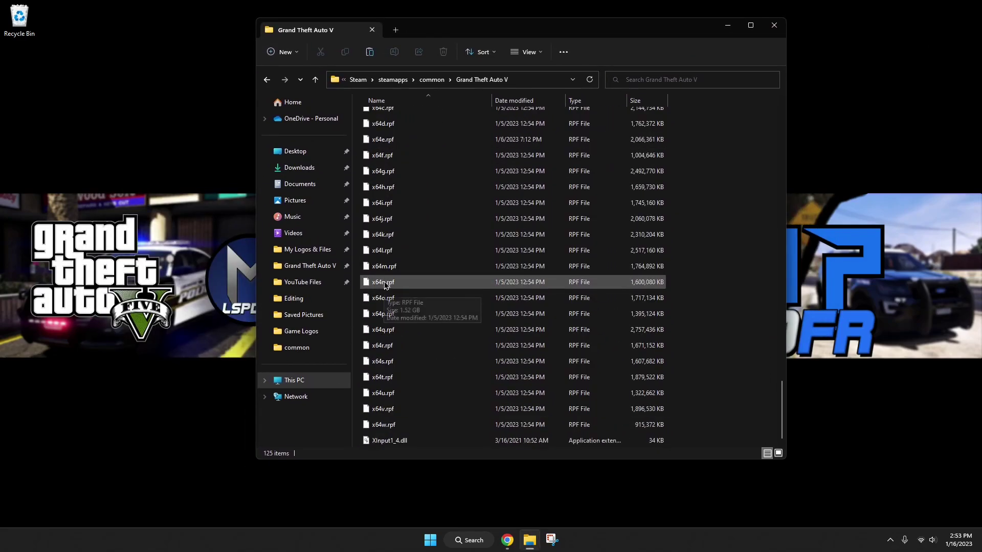
{"action": "scroll", "coordinate": [404, 173], "scroll_direction": "up", "scroll_amount": 10}
{"action": "scroll", "coordinate": [406, 174], "scroll_direction": "up", "scroll_amount": 12}
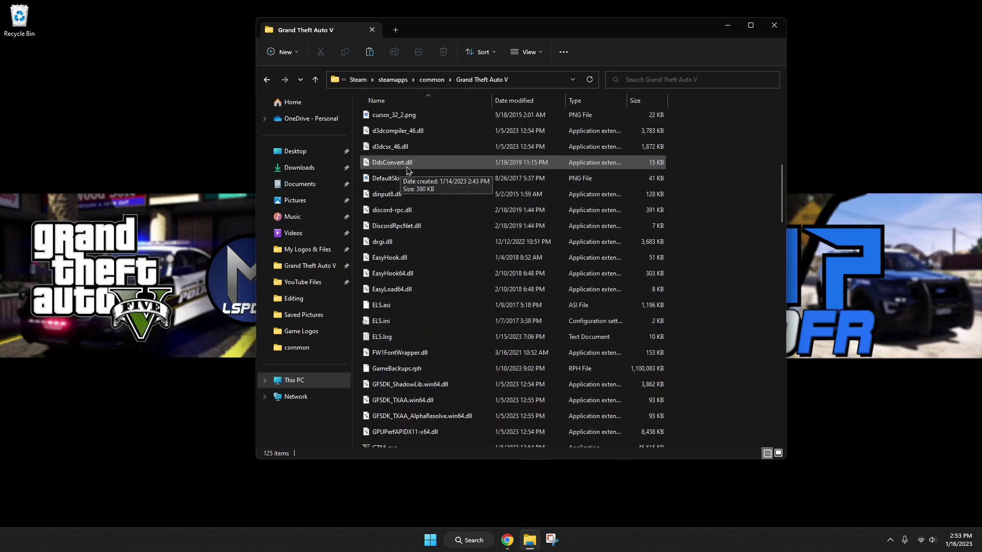
{"action": "scroll", "coordinate": [403, 235], "scroll_direction": "down", "scroll_amount": 4}
{"action": "scroll", "coordinate": [402, 251], "scroll_direction": "down", "scroll_amount": 6}
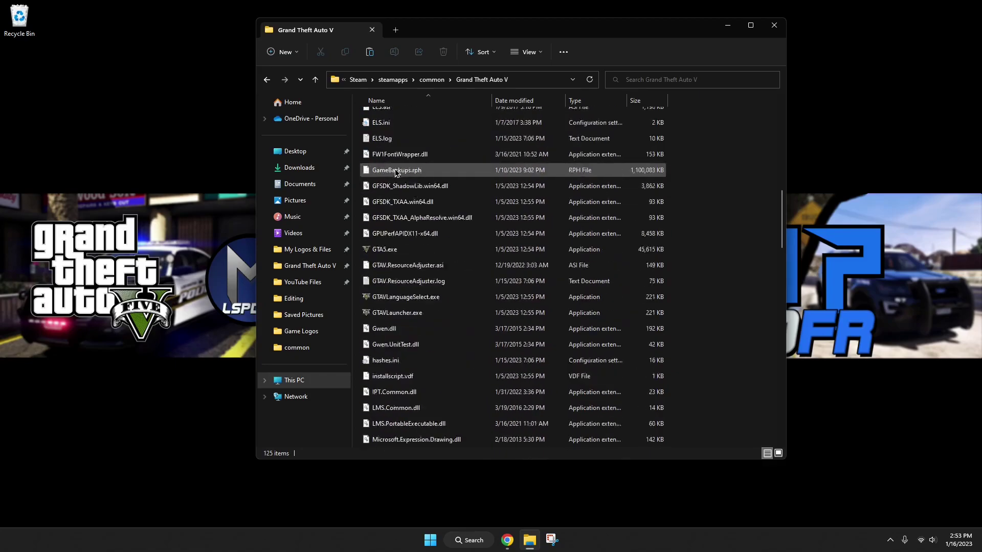
{"action": "scroll", "coordinate": [389, 220], "scroll_direction": "down", "scroll_amount": 5}
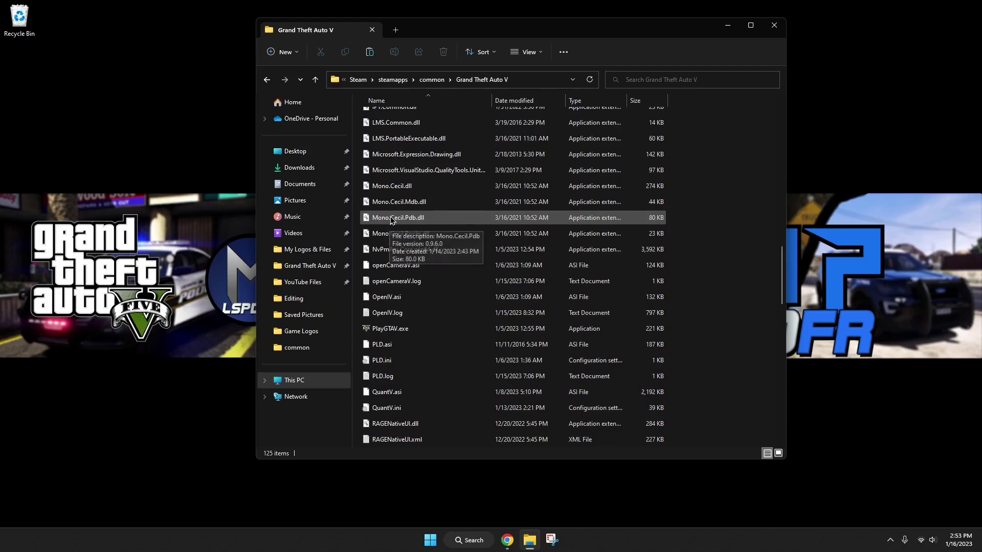
{"action": "scroll", "coordinate": [399, 293], "scroll_direction": "down", "scroll_amount": 8}
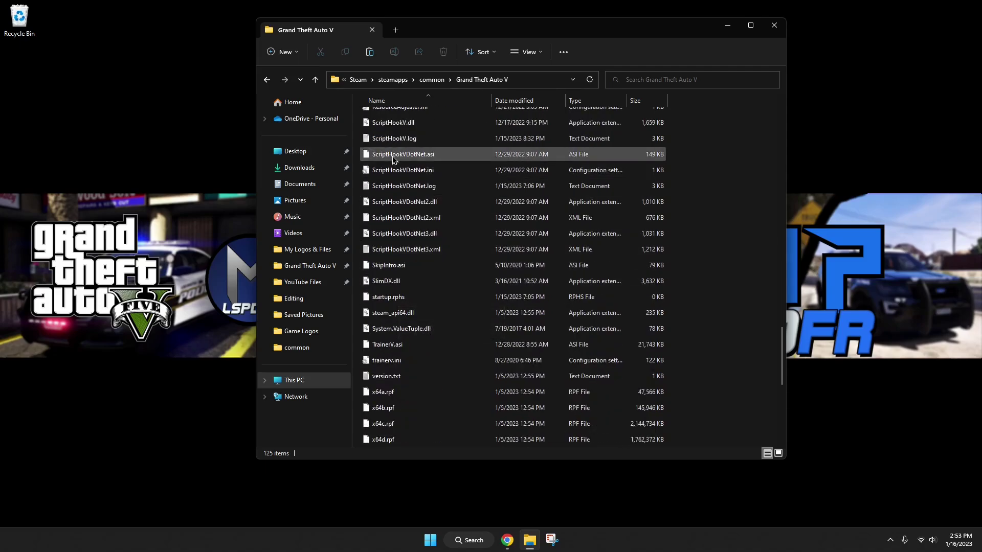
Step: Open ScriptHookVDotNet.ini from the game folder to check its reload and console keys, and close it
{"action": "double_click", "coordinate": [389, 170]}
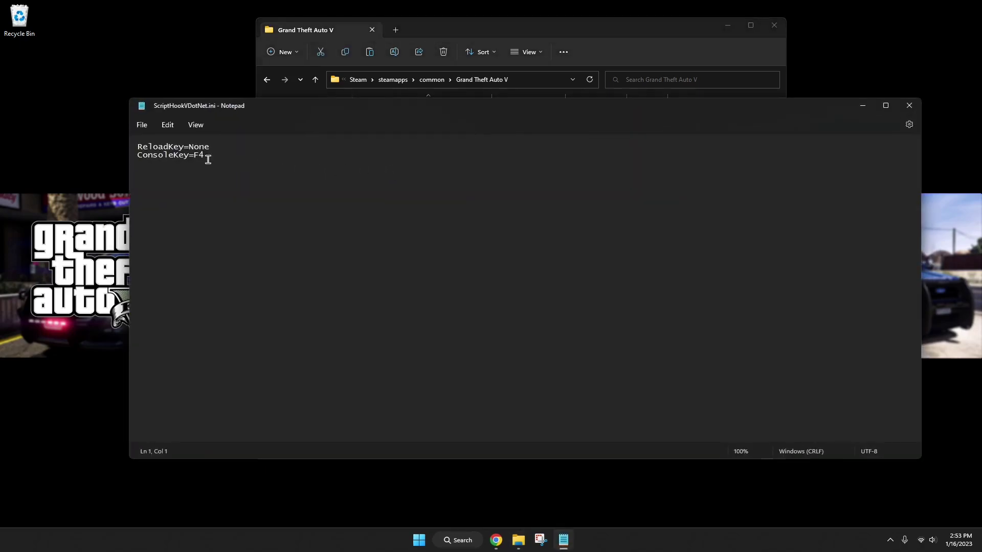
{"action": "left_click", "coordinate": [909, 105]}
{"action": "scroll", "coordinate": [404, 263], "scroll_direction": "down", "scroll_amount": 5}
{"action": "scroll", "coordinate": [399, 301], "scroll_direction": "up", "scroll_amount": 2}
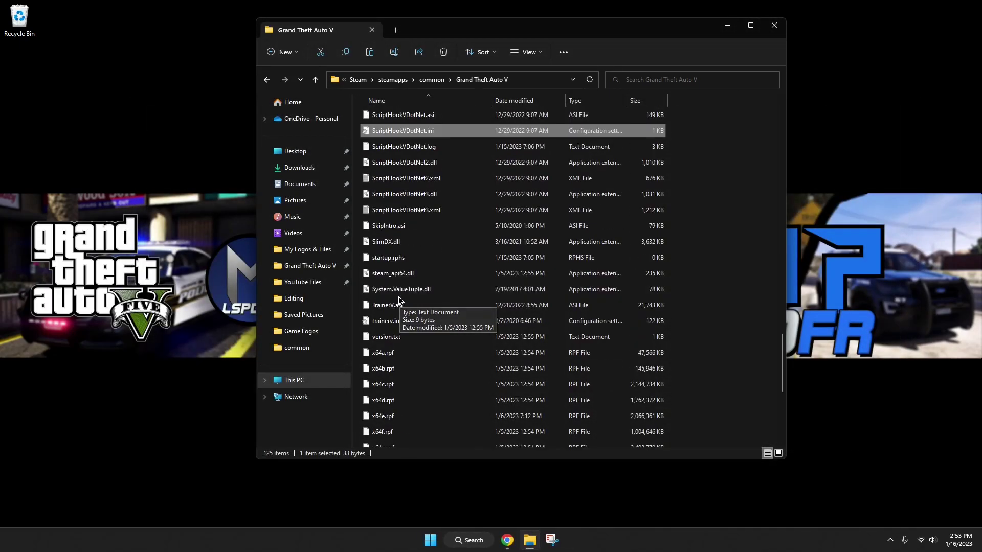
Step: Open trainerv.ini in a maximized window and read through its key bindings and the key code list
{"action": "double_click", "coordinate": [385, 320]}
{"action": "left_click_drag", "start_coordinate": [477, 104], "coordinate": [487, 46]}
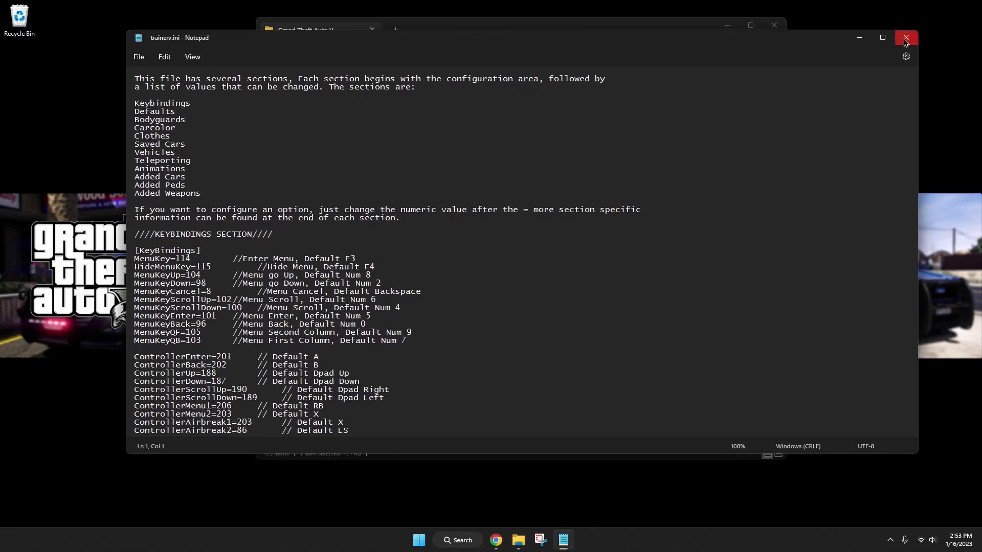
{"action": "left_click", "coordinate": [881, 36]}
{"action": "scroll", "coordinate": [157, 226], "scroll_direction": "down", "scroll_amount": 11}
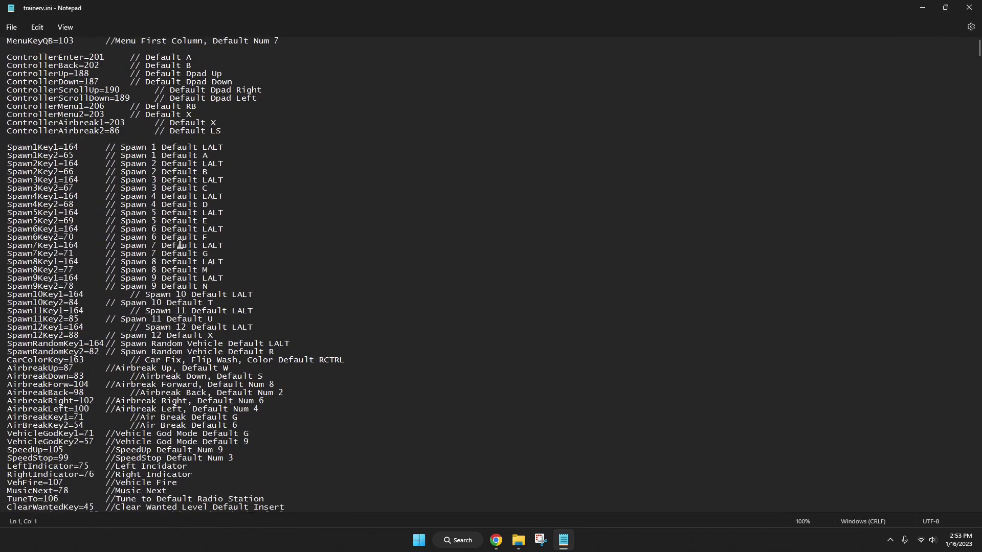
{"action": "left_click_drag", "start_coordinate": [241, 173], "coordinate": [155, 173]}
{"action": "left_click", "coordinate": [222, 172]}
{"action": "scroll", "coordinate": [224, 178], "scroll_direction": "down", "scroll_amount": 13}
{"action": "scroll", "coordinate": [224, 178], "scroll_direction": "down", "scroll_amount": 18}
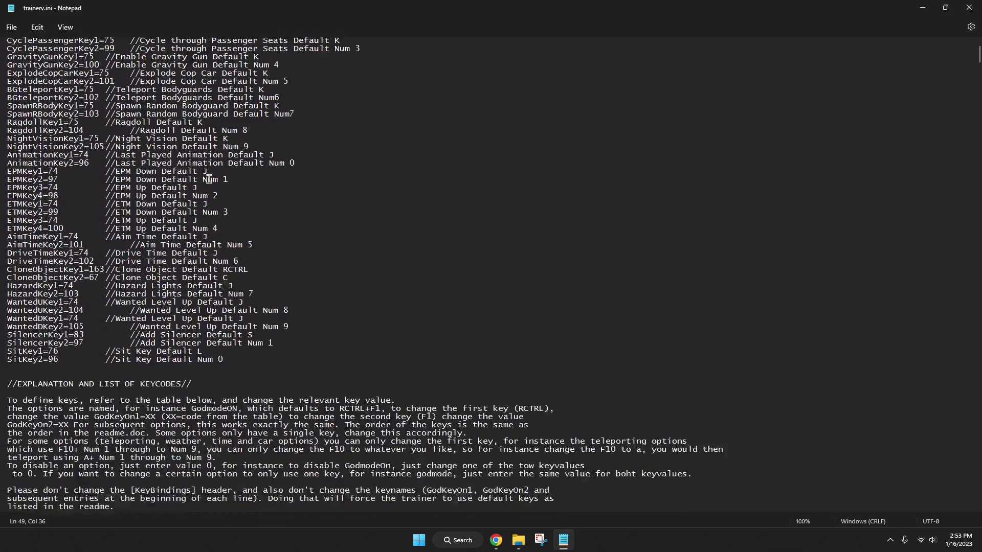
{"action": "scroll", "coordinate": [209, 179], "scroll_direction": "down", "scroll_amount": 20}
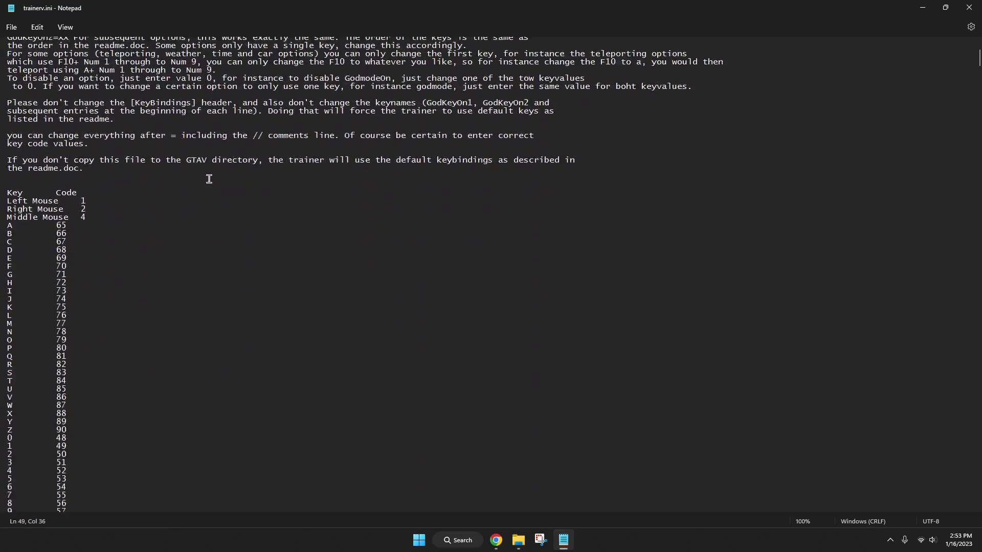
{"action": "scroll", "coordinate": [209, 178], "scroll_direction": "up", "scroll_amount": 20}
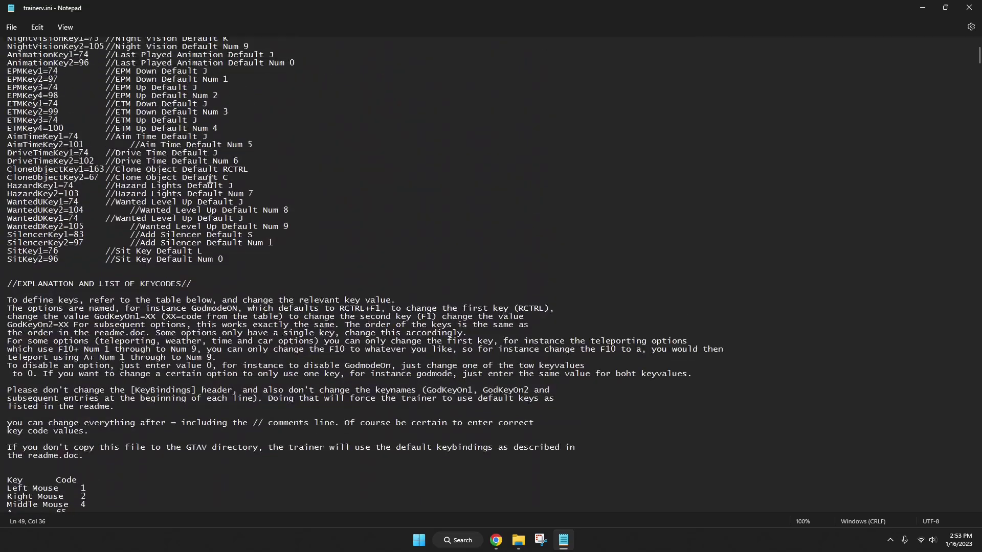
{"action": "scroll", "coordinate": [209, 178], "scroll_direction": "up", "scroll_amount": 20}
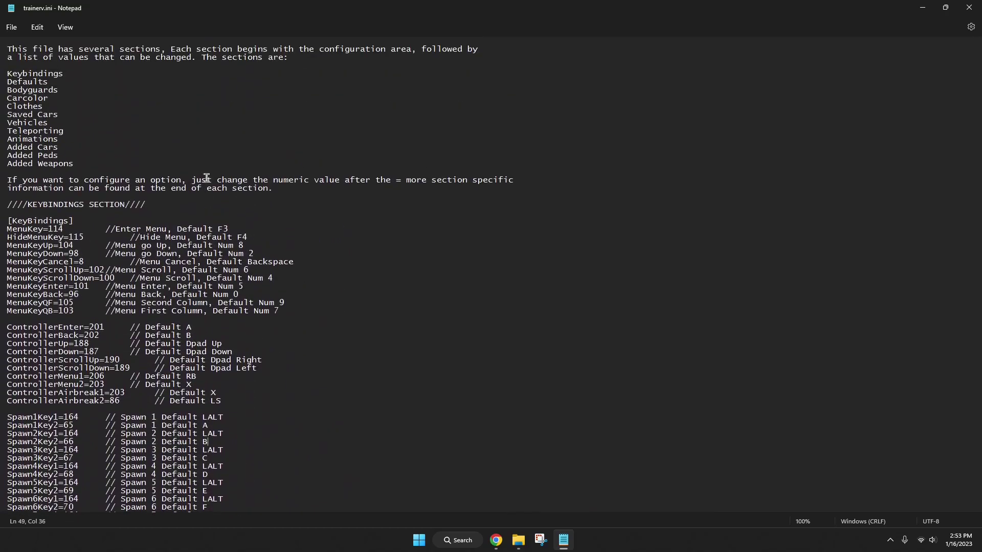
Step: Examine the trainer's menu key bindings, especially the MenuKey value, in trainerv.ini and close the file
{"action": "left_click_drag", "start_coordinate": [148, 225], "coordinate": [267, 353]}
{"action": "left_click", "coordinate": [265, 352]}
{"action": "left_click_drag", "start_coordinate": [63, 229], "coordinate": [49, 230]}
{"action": "left_click", "coordinate": [969, 11]}
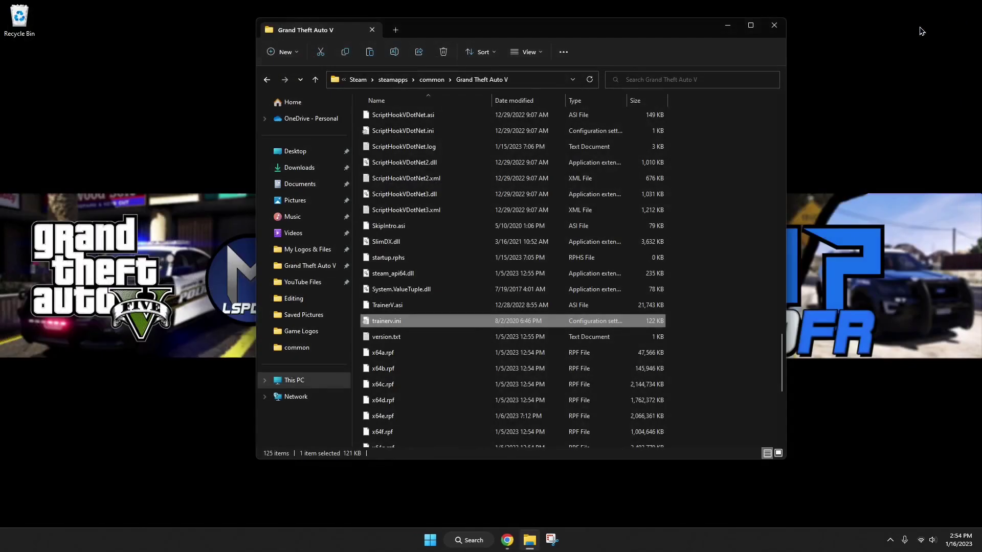
Step: Launch RAGEPluginHook.exe from the Grand Theft Auto V folder and accept its disclaimer
{"action": "left_click_drag", "start_coordinate": [778, 352], "coordinate": [767, 106]}
{"action": "left_click", "coordinate": [762, 136]}
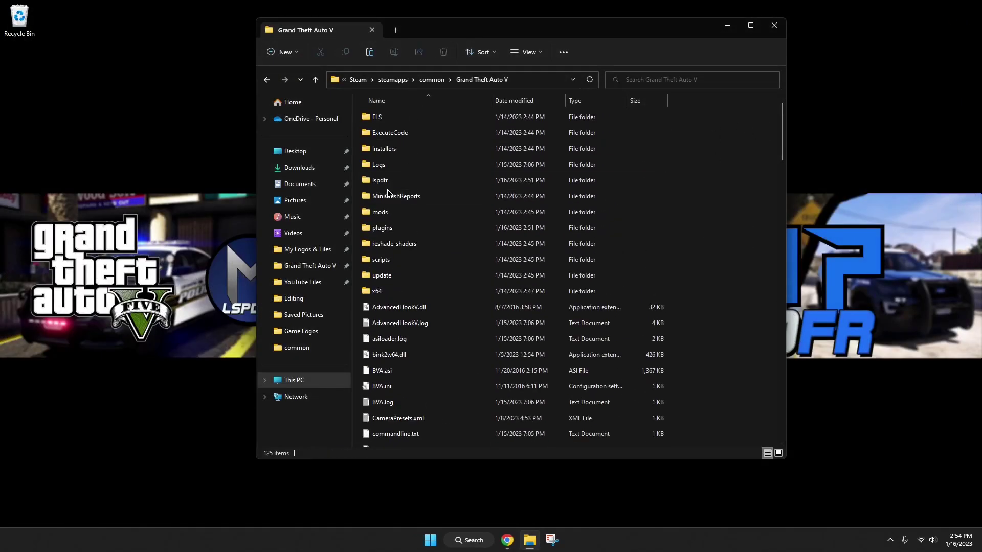
{"action": "scroll", "coordinate": [390, 193], "scroll_direction": "down", "scroll_amount": 1}
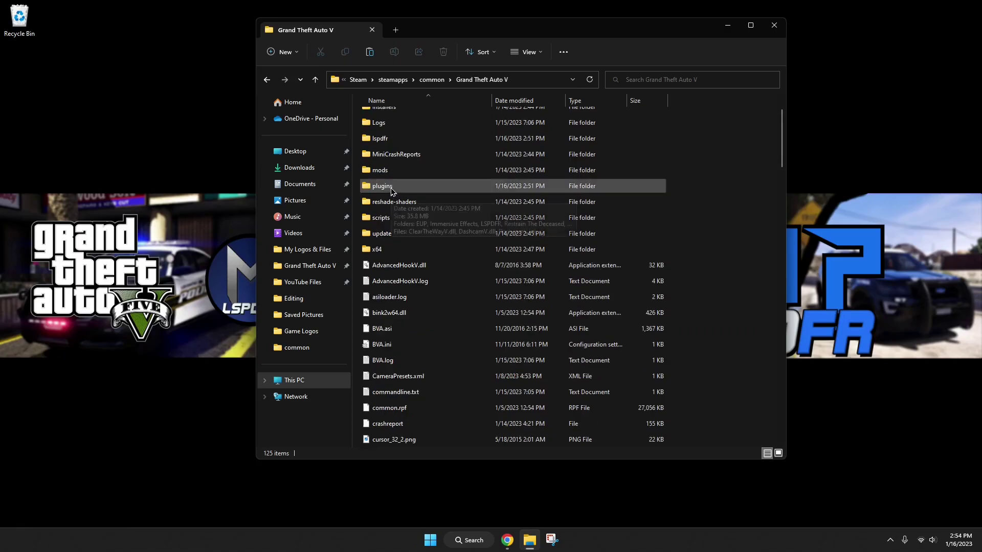
{"action": "scroll", "coordinate": [391, 189], "scroll_direction": "down", "scroll_amount": 12}
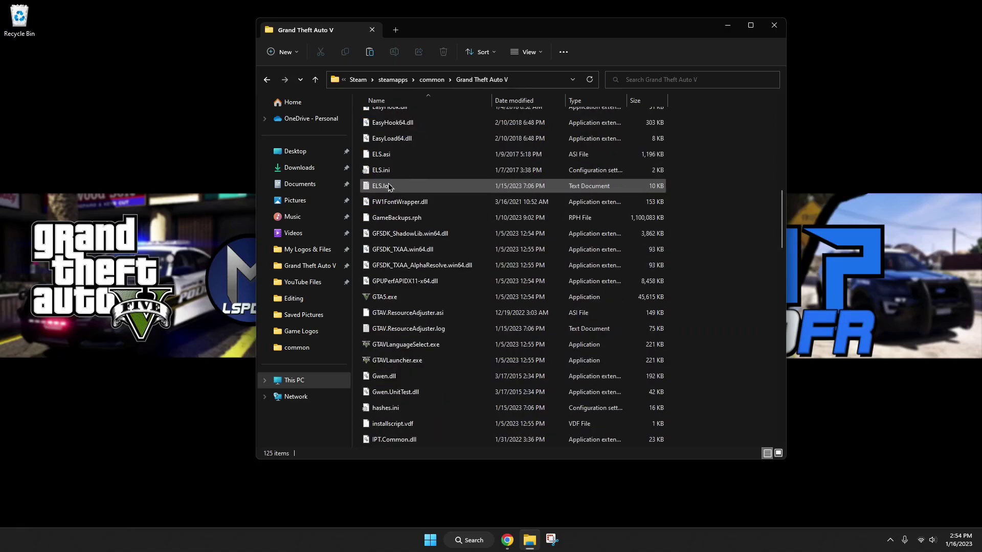
{"action": "scroll", "coordinate": [390, 187], "scroll_direction": "down", "scroll_amount": 1}
{"action": "scroll", "coordinate": [392, 266], "scroll_direction": "down", "scroll_amount": 3}
{"action": "scroll", "coordinate": [392, 264], "scroll_direction": "down", "scroll_amount": 10}
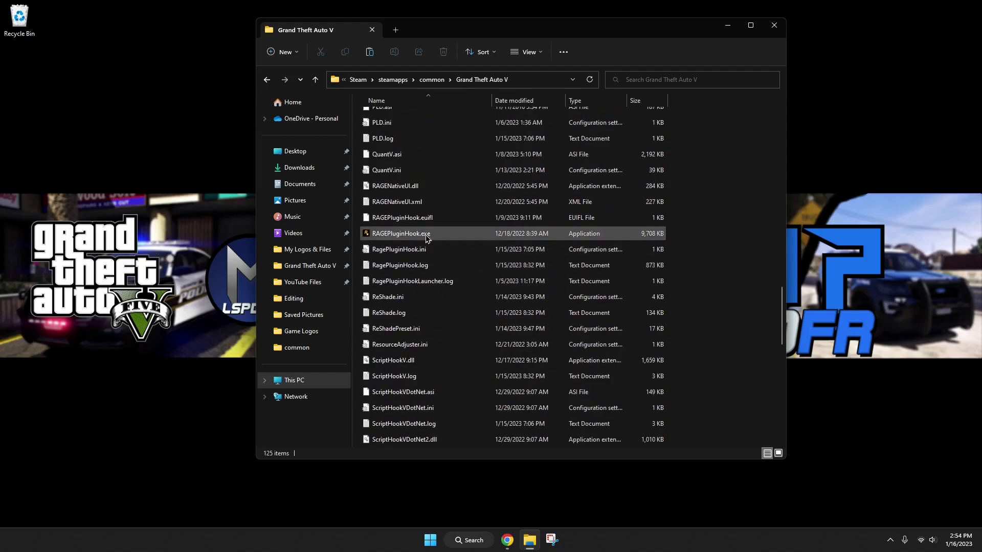
{"action": "right_click", "coordinate": [390, 236]}
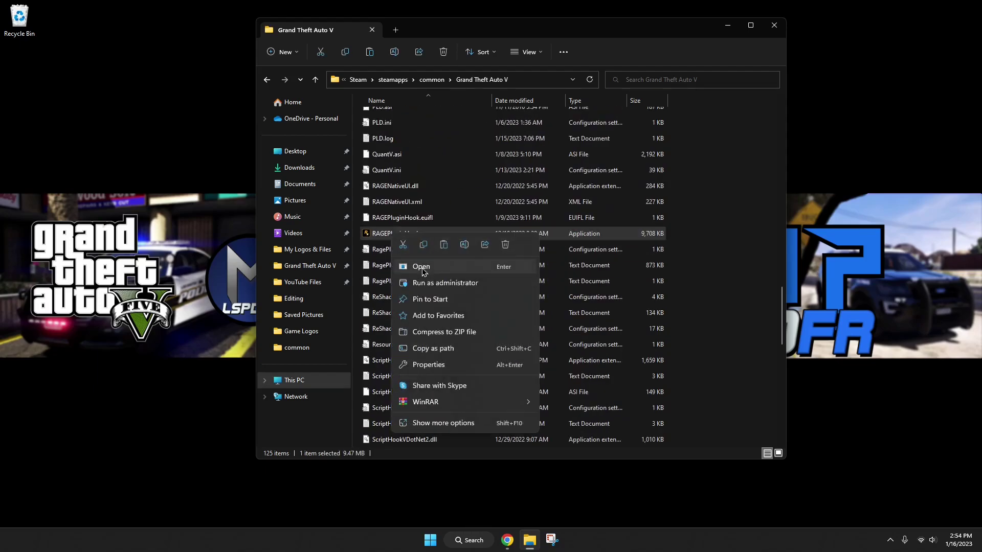
{"action": "left_click", "coordinate": [422, 267]}
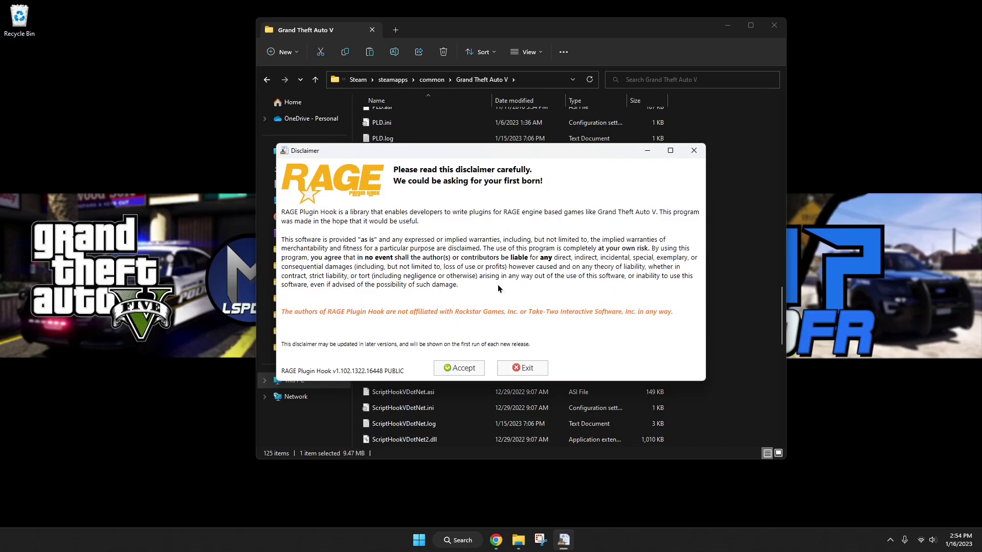
{"action": "left_click", "coordinate": [459, 369]}
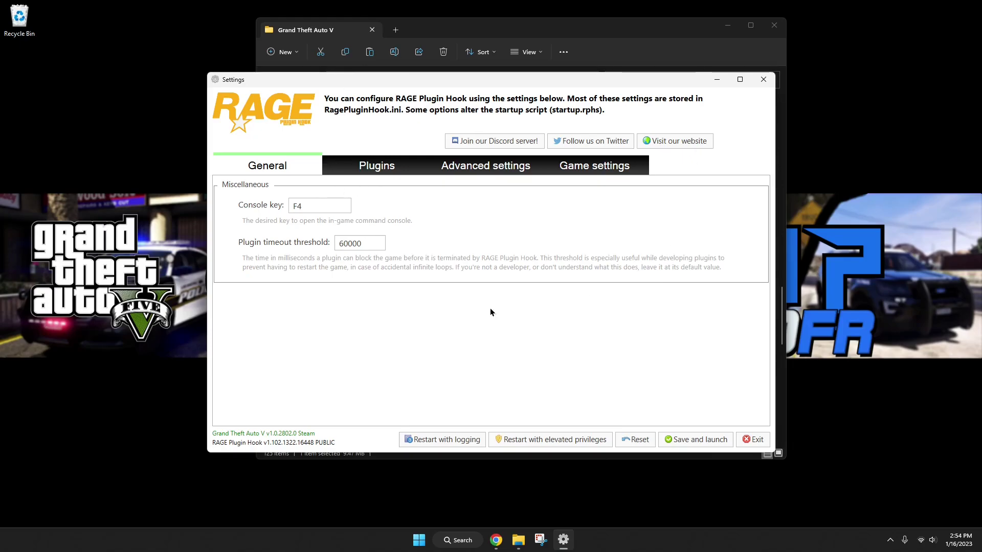
Step: Review RAGE Plugin Hook's plugin, advanced, game and general settings, including the console key, and return to the plugin settings
{"action": "left_click", "coordinate": [387, 165]}
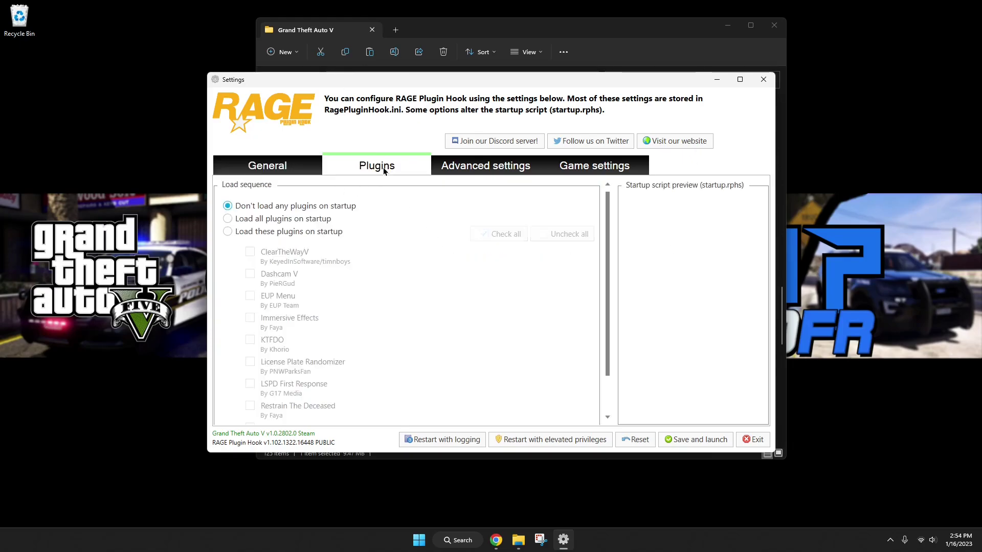
{"action": "scroll", "coordinate": [364, 276], "scroll_direction": "down", "scroll_amount": 2}
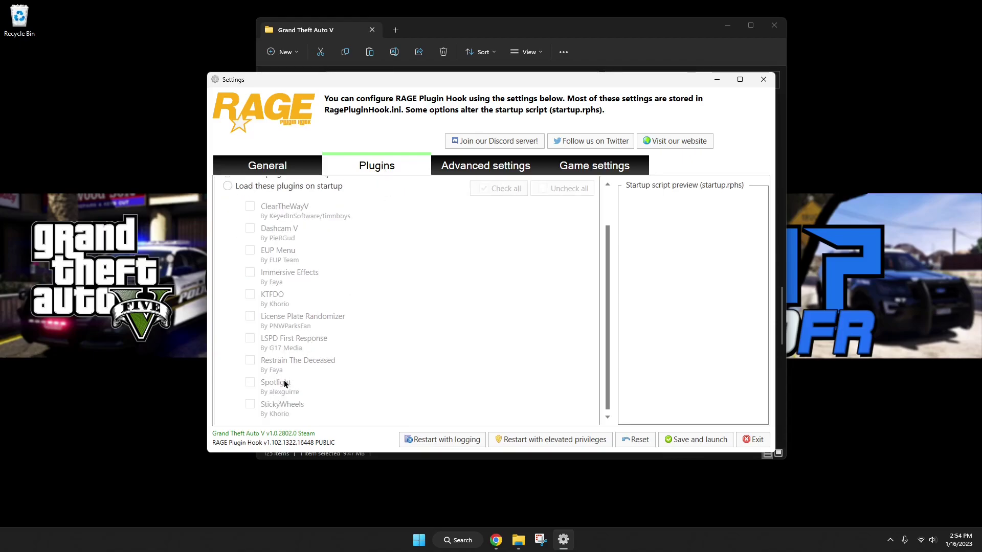
{"action": "left_click", "coordinate": [475, 166]}
{"action": "left_click", "coordinate": [588, 169]}
{"action": "left_click", "coordinate": [259, 168]}
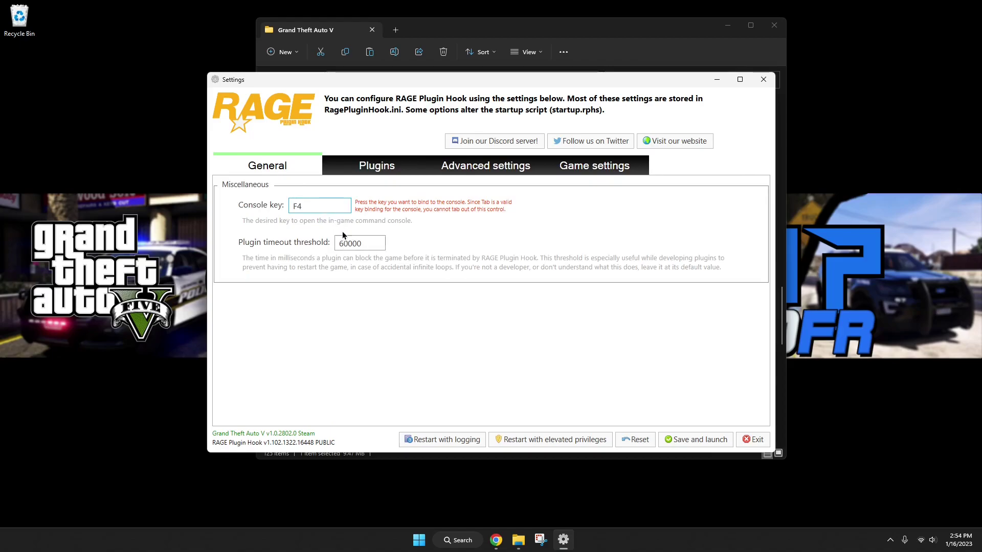
{"action": "left_click", "coordinate": [525, 220]}
{"action": "left_click", "coordinate": [398, 173]}
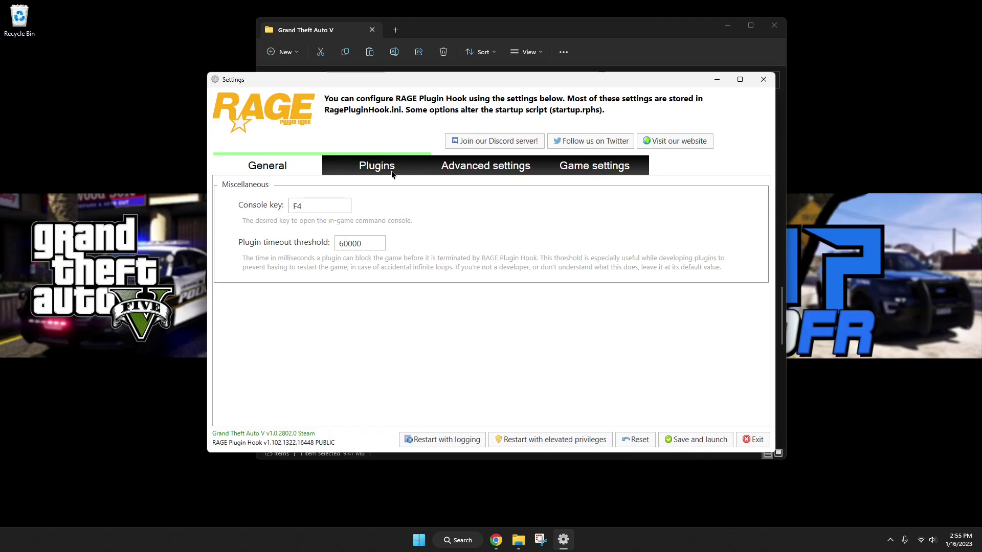
Step: Back up the current game version in RAGE Plugin Hook's game settings and look at the backups available for reverting
{"action": "left_click", "coordinate": [576, 168]}
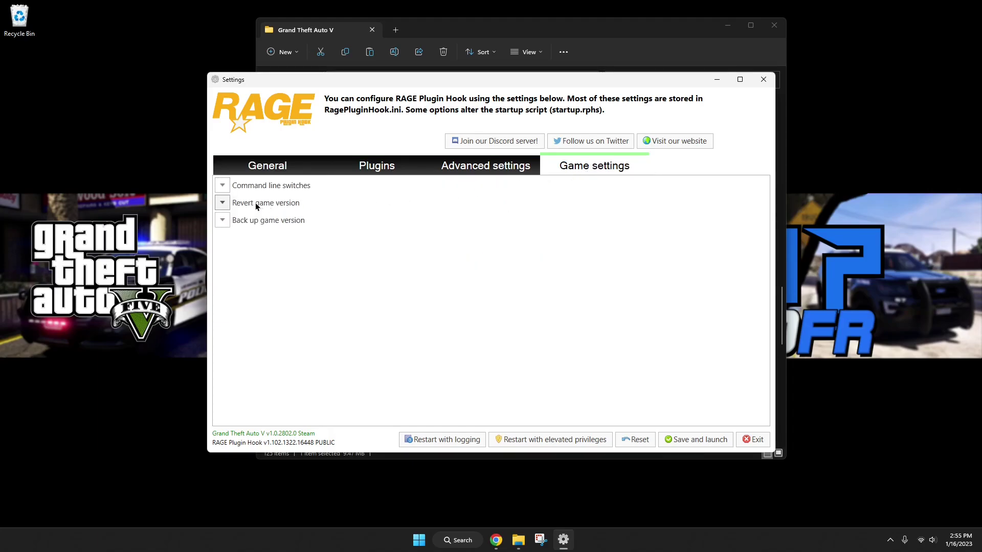
{"action": "left_click", "coordinate": [223, 220]}
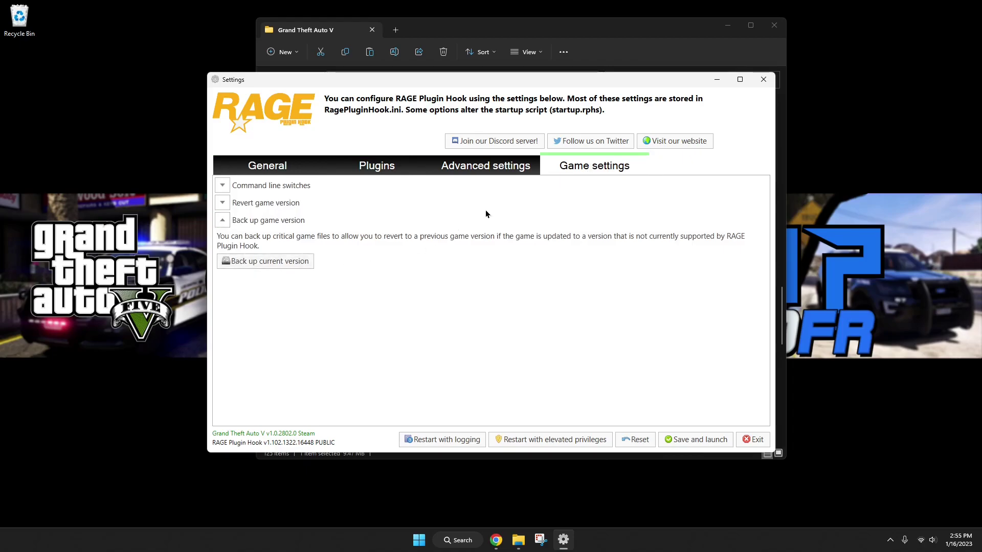
{"action": "left_click", "coordinate": [250, 263]}
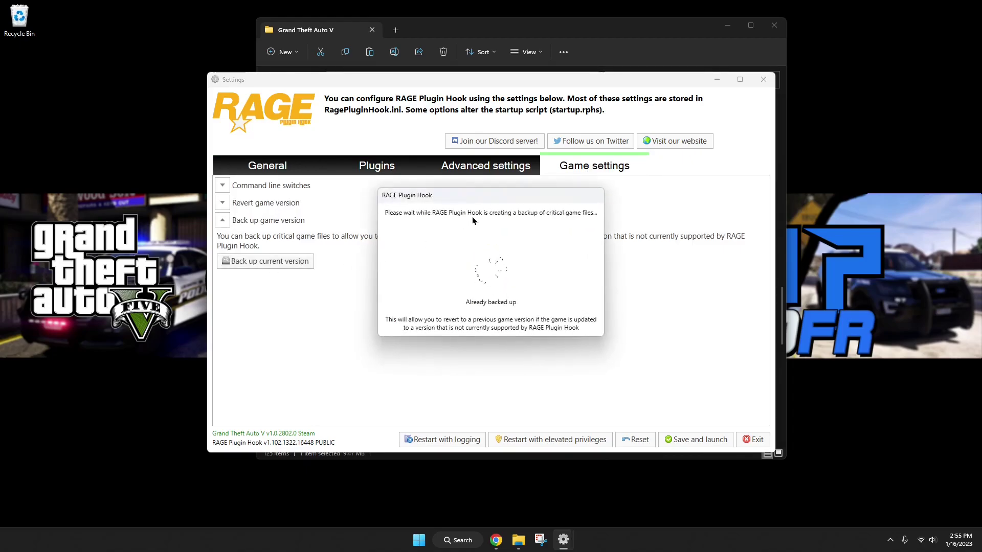
{"action": "left_click", "coordinate": [222, 220]}
{"action": "left_click", "coordinate": [222, 203]}
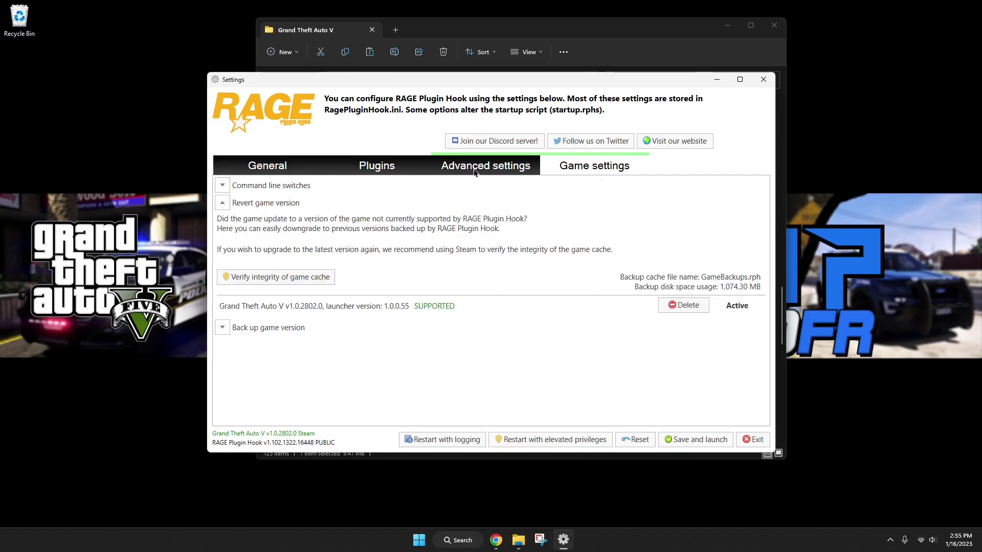
Step: Try 10000 and 660000 as the plugin timeout threshold in the general settings, and set it back to 60000
{"action": "left_click", "coordinate": [255, 167]}
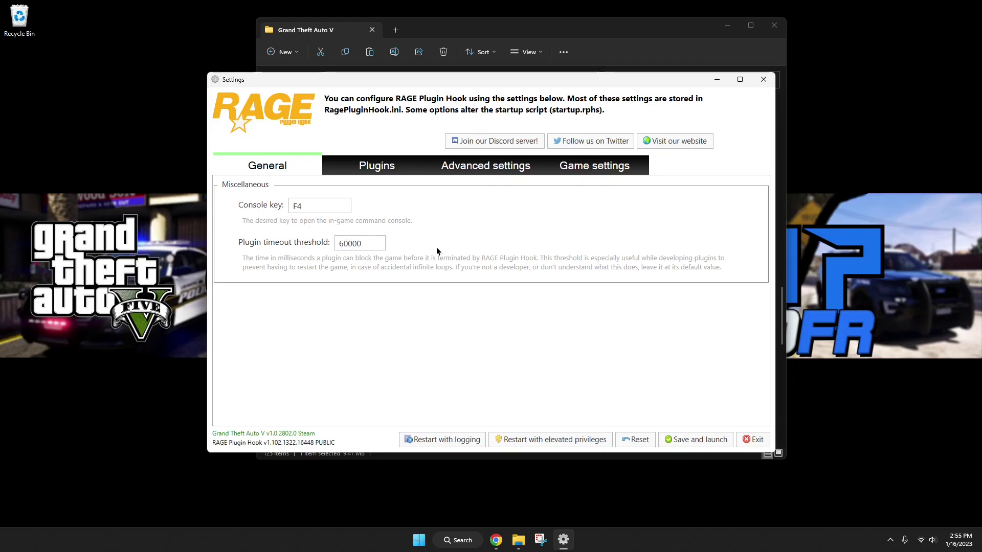
{"action": "left_click", "coordinate": [342, 244]}
{"action": "key", "text": "BackSpace"}
{"action": "type", "text": "1"}
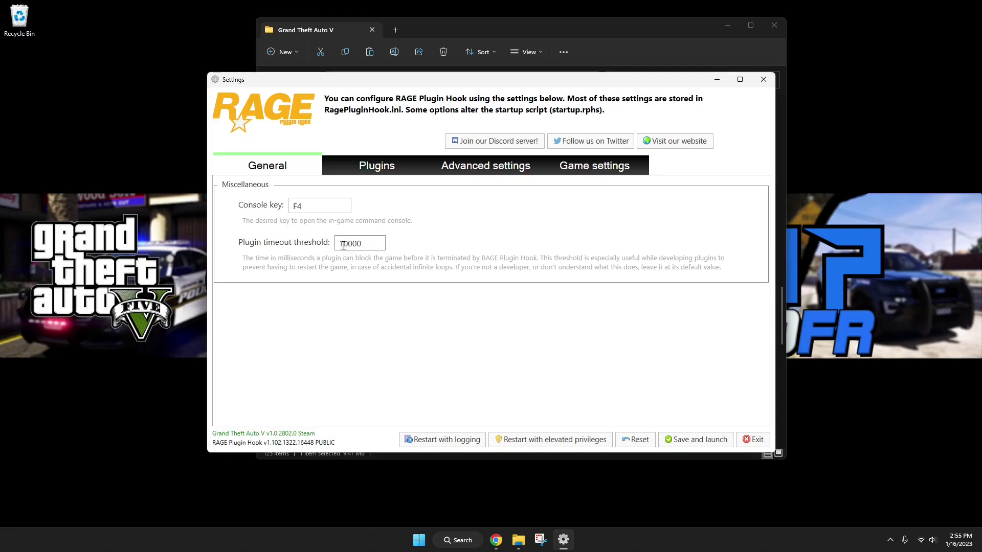
{"action": "type", "text": "66"}
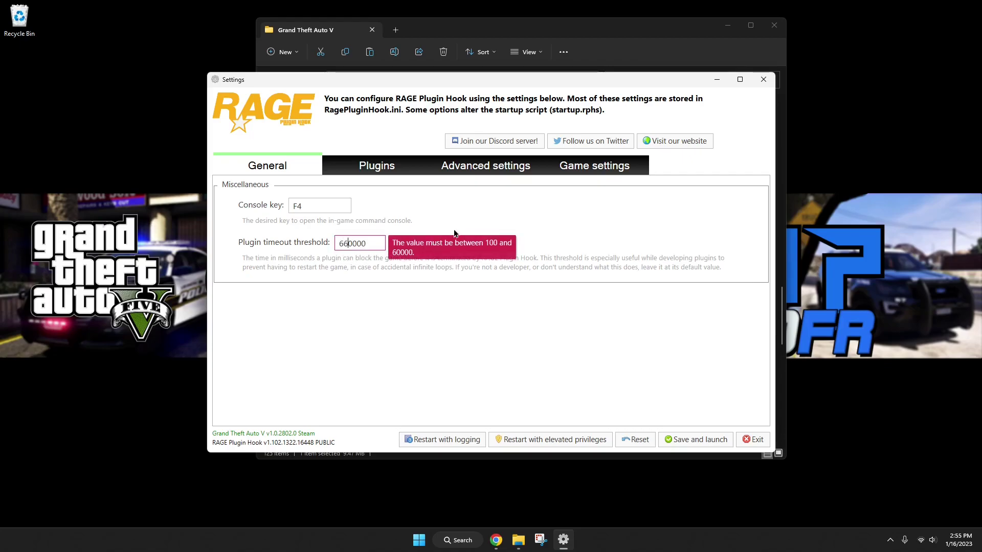
{"action": "key", "text": "BackSpace"}
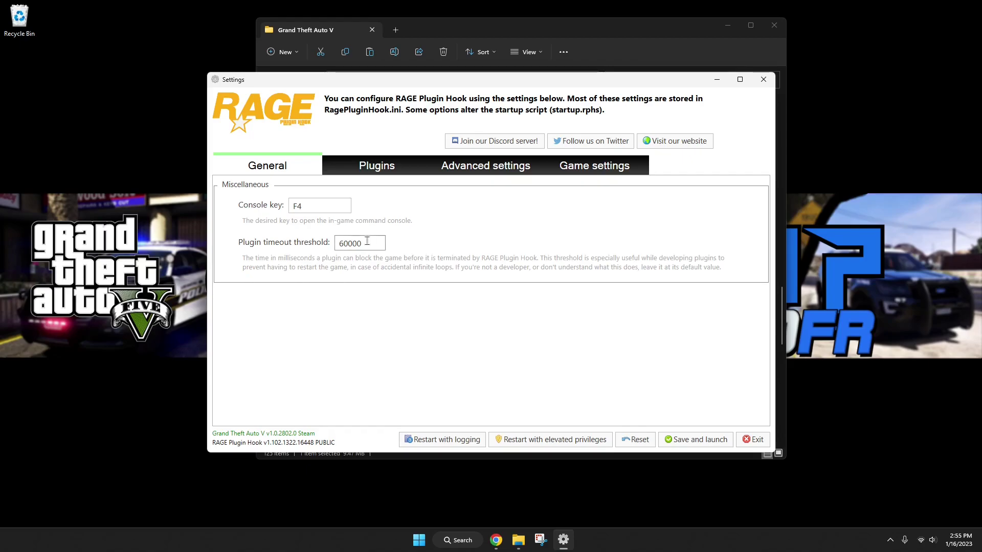
Step: Examine the plugin load sequence options and the full list of installed plugins
{"action": "left_click", "coordinate": [374, 173]}
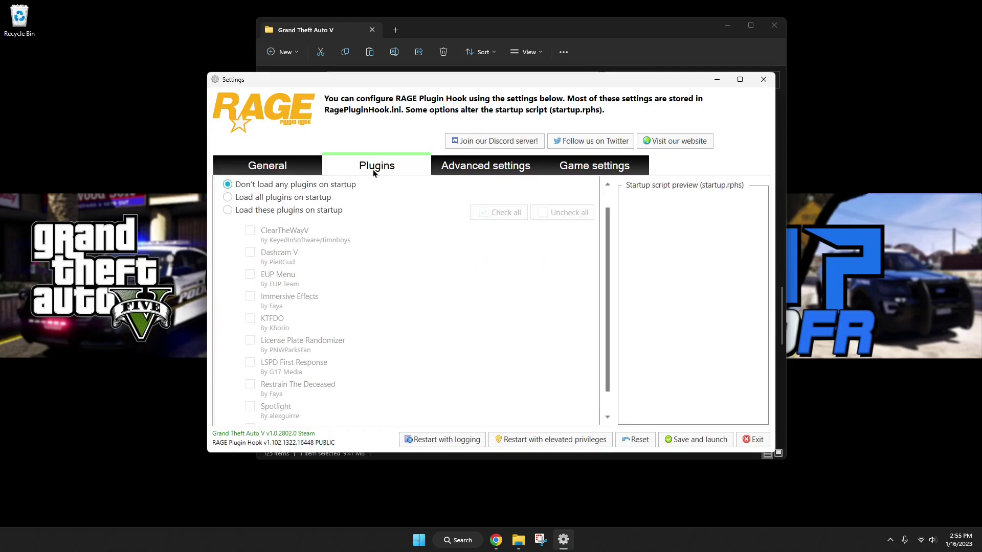
{"action": "scroll", "coordinate": [263, 294], "scroll_direction": "down", "scroll_amount": 1}
{"action": "scroll", "coordinate": [266, 307], "scroll_direction": "up", "scroll_amount": 1}
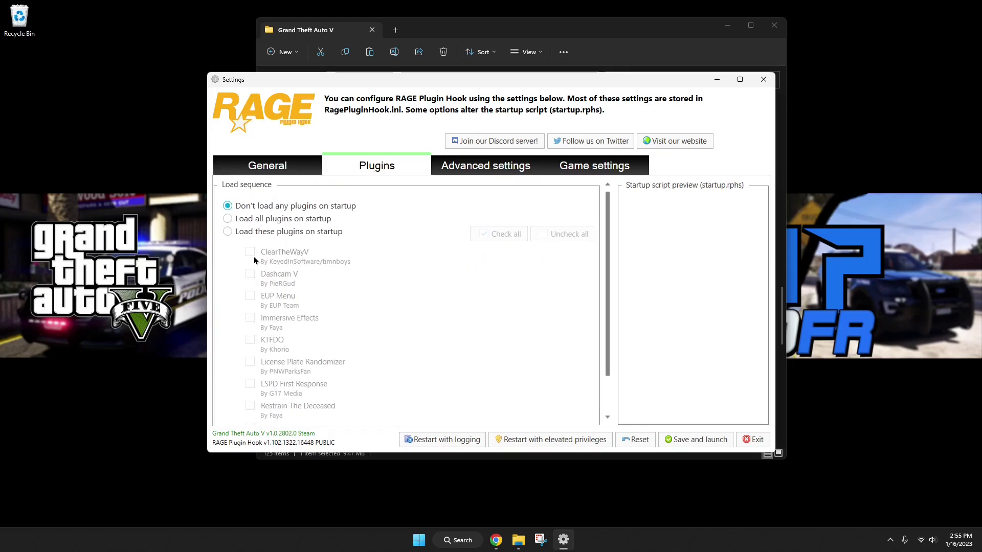
{"action": "scroll", "coordinate": [368, 251], "scroll_direction": "down", "scroll_amount": 1}
{"action": "left_click_drag", "start_coordinate": [608, 282], "coordinate": [608, 247]}
{"action": "scroll", "coordinate": [522, 251], "scroll_direction": "down", "scroll_amount": 1}
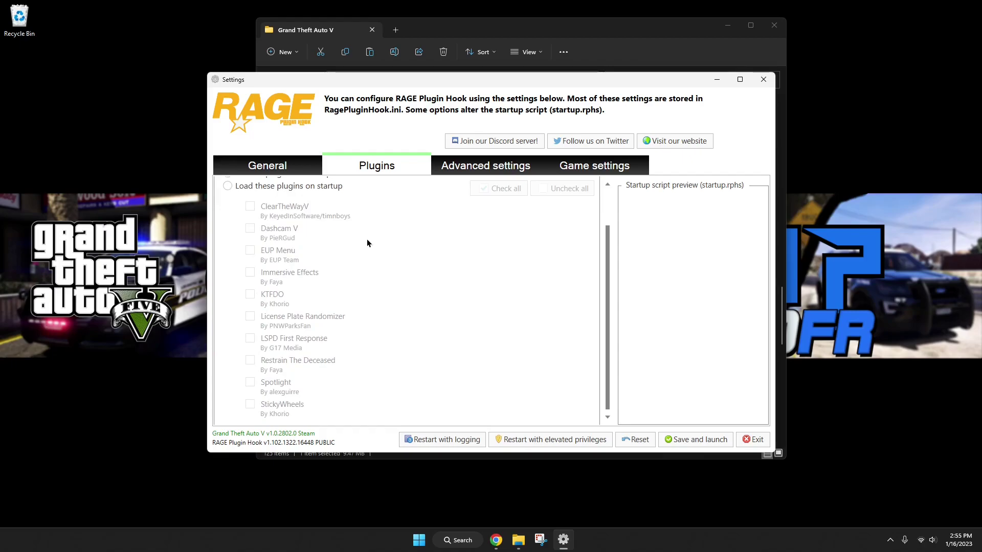
{"action": "scroll", "coordinate": [367, 239], "scroll_direction": "up", "scroll_amount": 1}
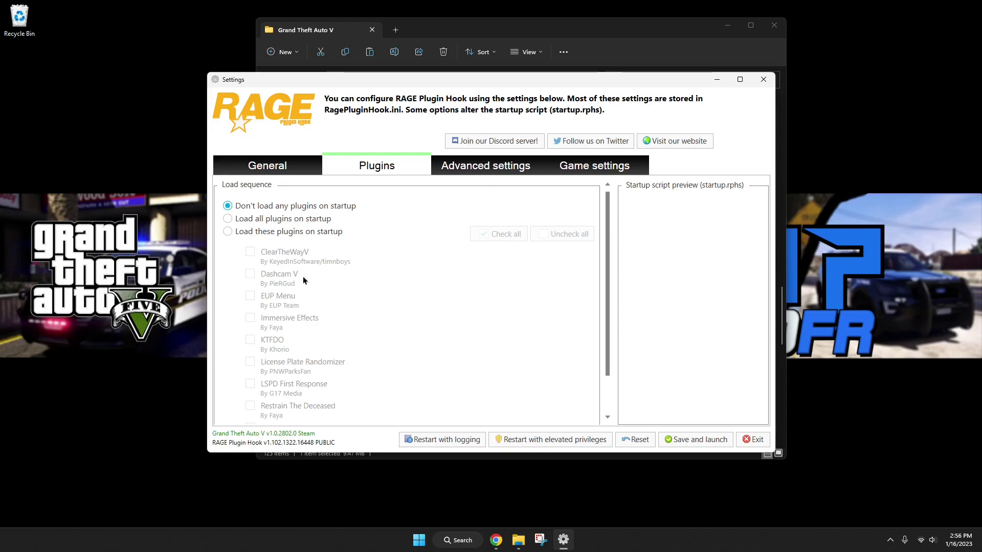
{"action": "scroll", "coordinate": [286, 276], "scroll_direction": "down", "scroll_amount": 1}
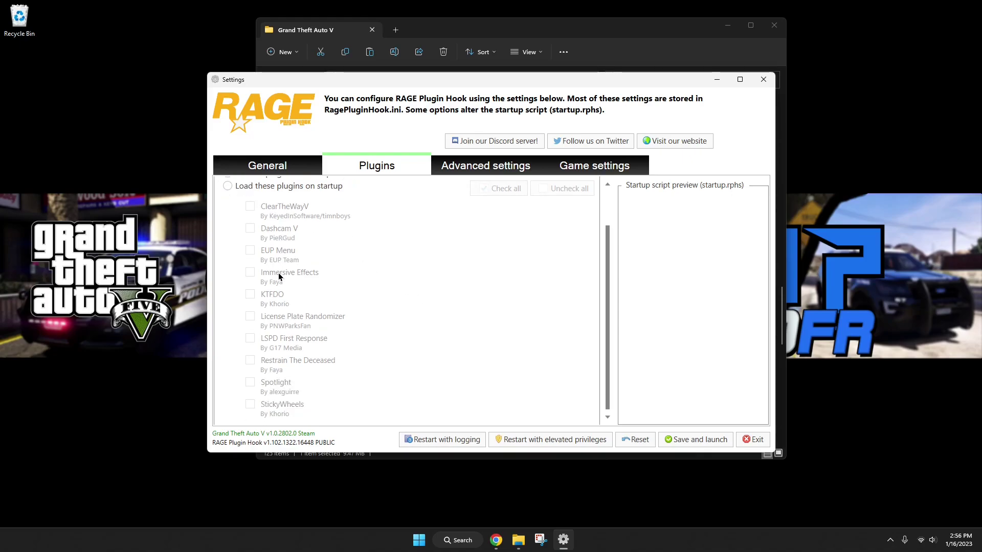
{"action": "scroll", "coordinate": [278, 277], "scroll_direction": "up", "scroll_amount": 1}
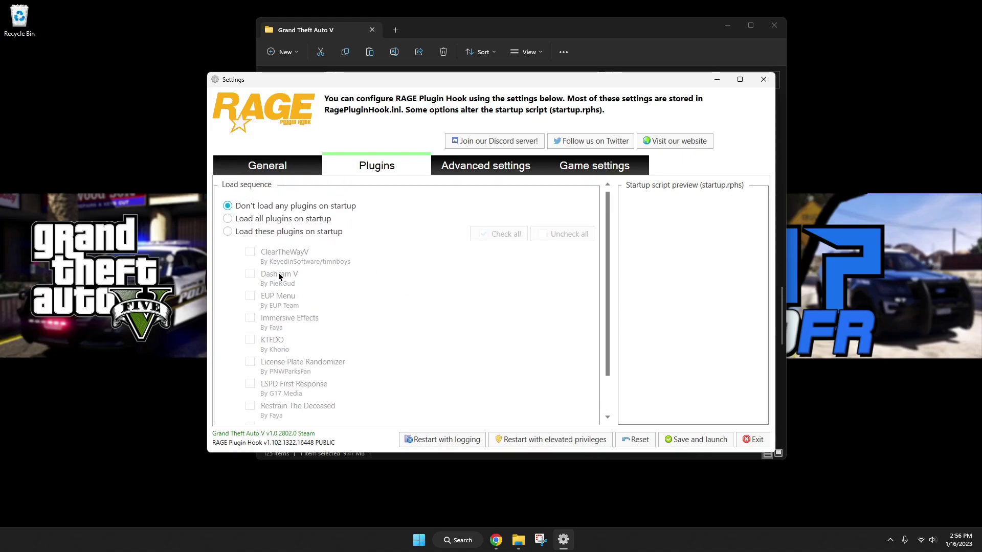
Step: Try loading only LSPD First Response on startup, then clear it and return to loading no plugins on startup
{"action": "left_click", "coordinate": [228, 232]}
{"action": "scroll", "coordinate": [394, 234], "scroll_direction": "down", "scroll_amount": 2}
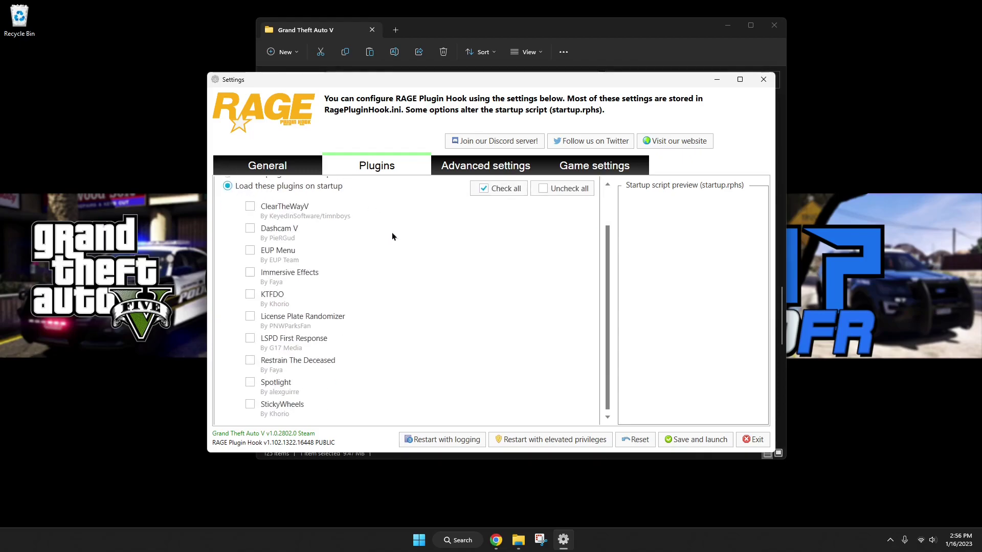
{"action": "left_click", "coordinate": [250, 339]}
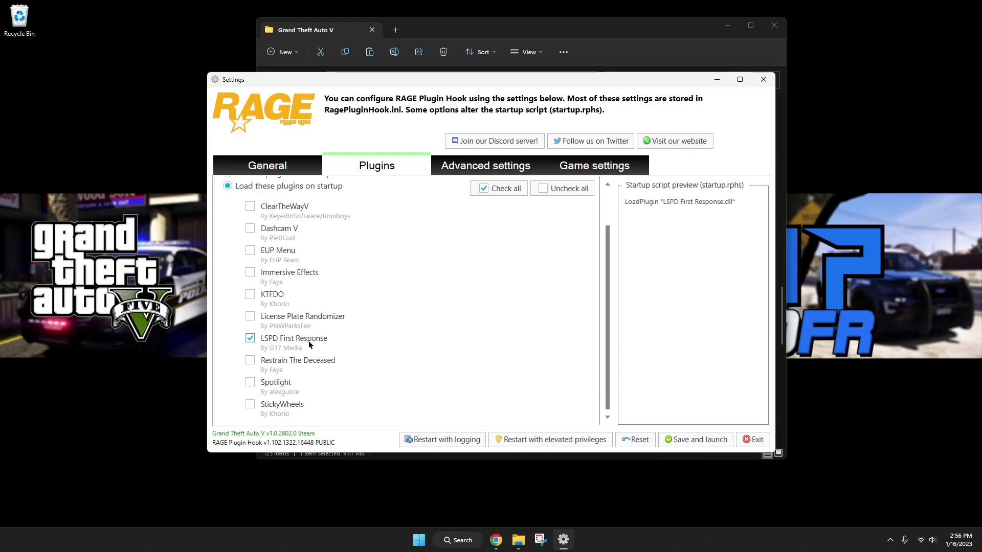
{"action": "left_click", "coordinate": [250, 339]}
{"action": "scroll", "coordinate": [252, 342], "scroll_direction": "up", "scroll_amount": 2}
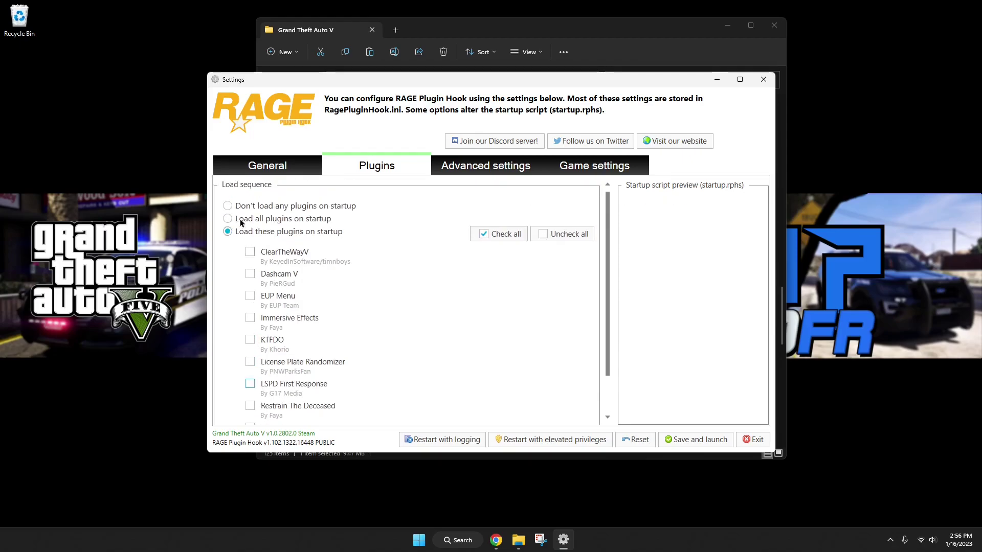
{"action": "left_click", "coordinate": [231, 209]}
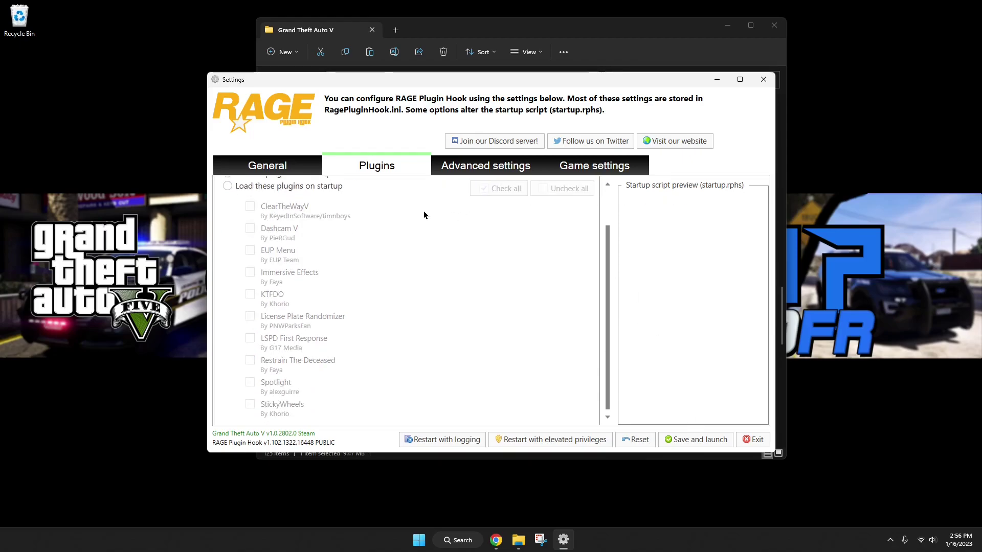
Step: Review the advanced settings and the game's command line switches, including Force Windowed Mode, and collapse the list
{"action": "left_click", "coordinate": [470, 167]}
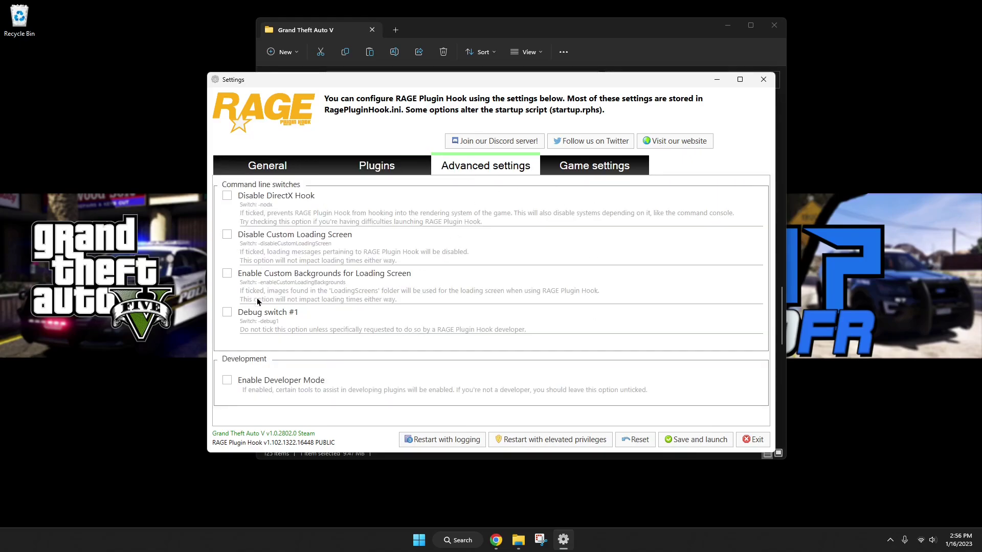
{"action": "left_click", "coordinate": [594, 168]}
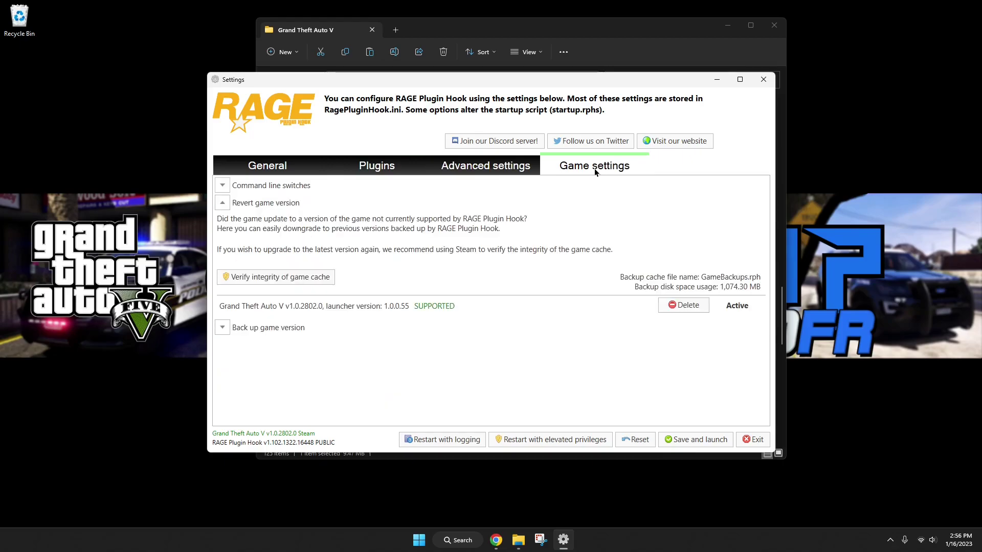
{"action": "left_click", "coordinate": [222, 205]}
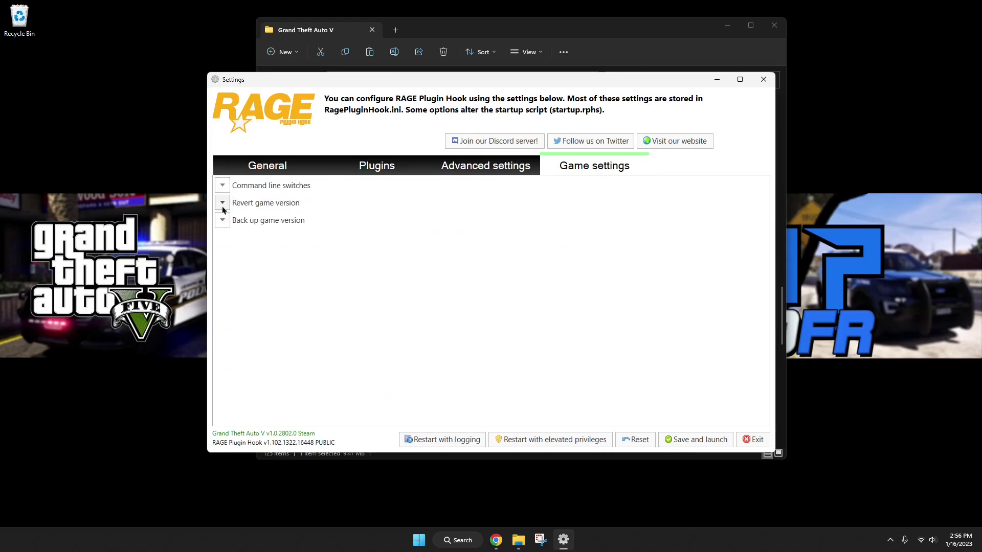
{"action": "left_click", "coordinate": [287, 191]}
{"action": "scroll", "coordinate": [303, 363], "scroll_direction": "down", "scroll_amount": 8}
{"action": "left_click", "coordinate": [263, 330]}
{"action": "scroll", "coordinate": [263, 334], "scroll_direction": "down", "scroll_amount": 1}
{"action": "scroll", "coordinate": [264, 335], "scroll_direction": "down", "scroll_amount": 2}
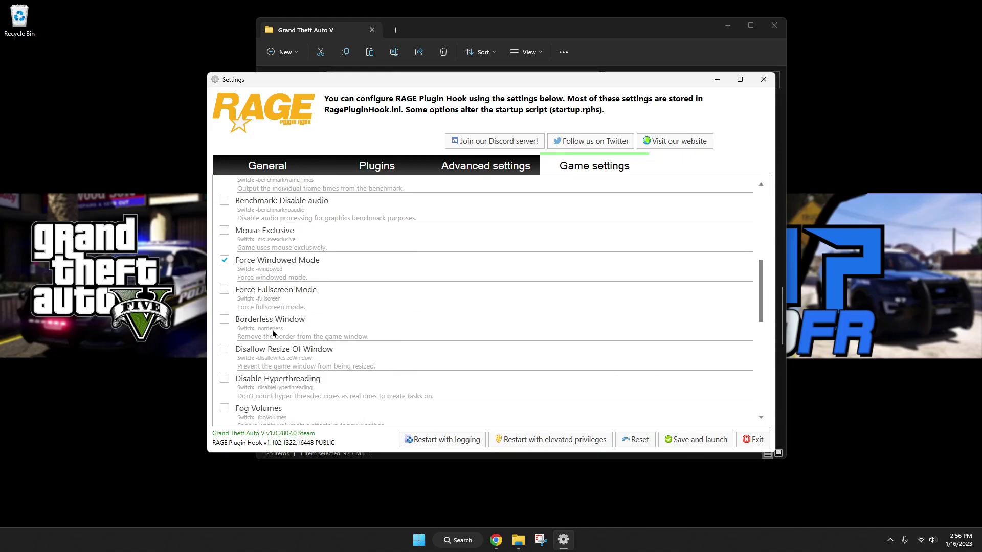
{"action": "left_click", "coordinate": [224, 263]}
{"action": "scroll", "coordinate": [378, 282], "scroll_direction": "up", "scroll_amount": 10}
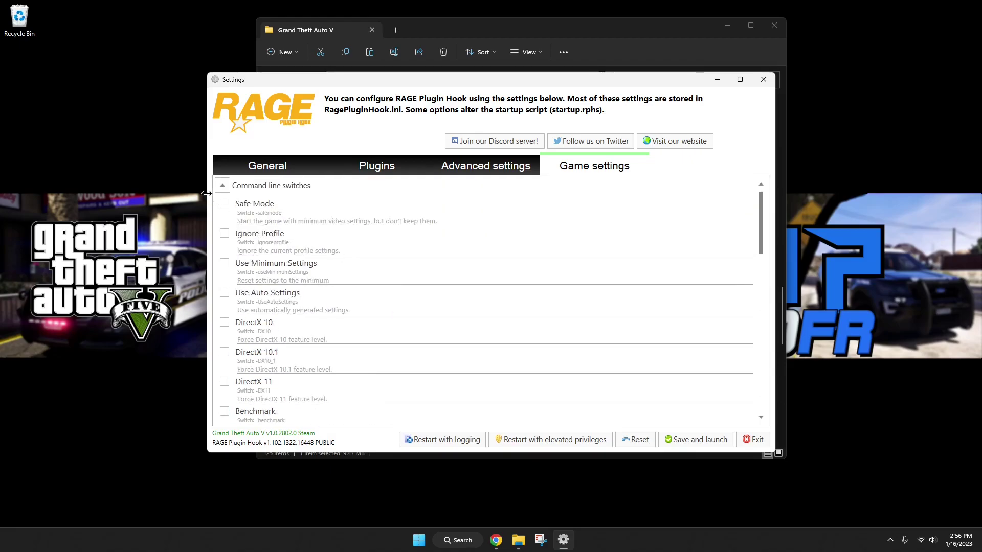
{"action": "left_click", "coordinate": [222, 185]}
Step: Return to the general settings, save the configuration and launch the game, acknowledging the notice about reopening the settings dialog
{"action": "left_click", "coordinate": [262, 170]}
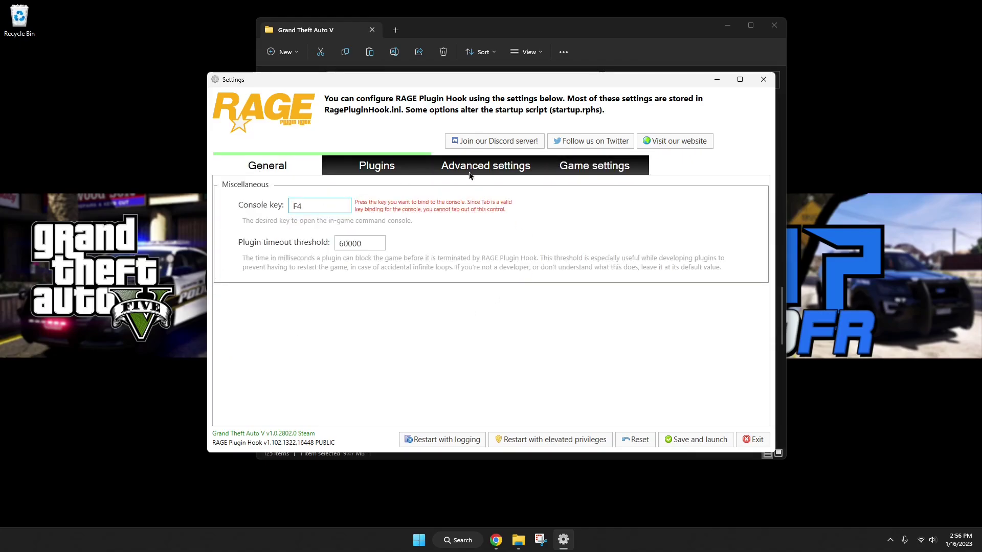
{"action": "left_click", "coordinate": [696, 440]}
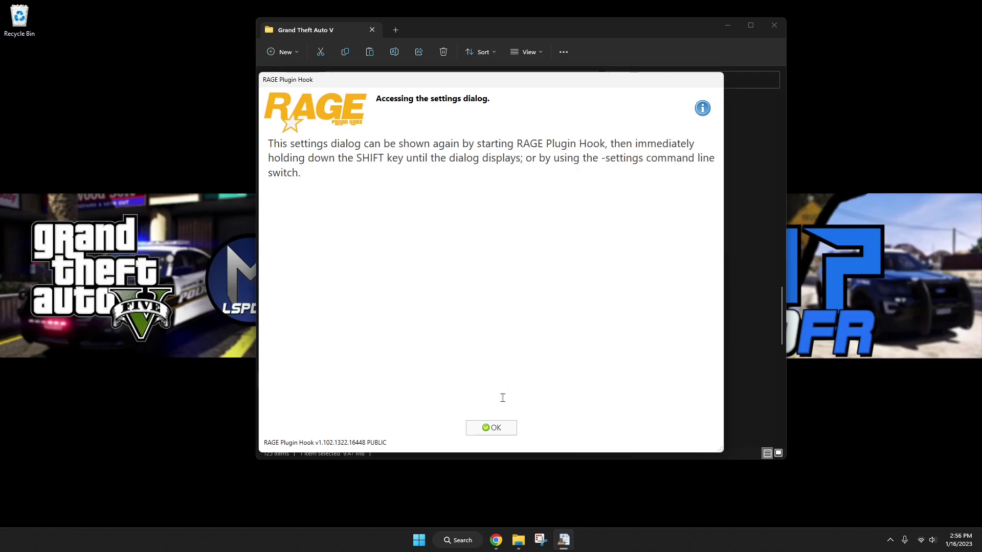
{"action": "left_click", "coordinate": [491, 430]}
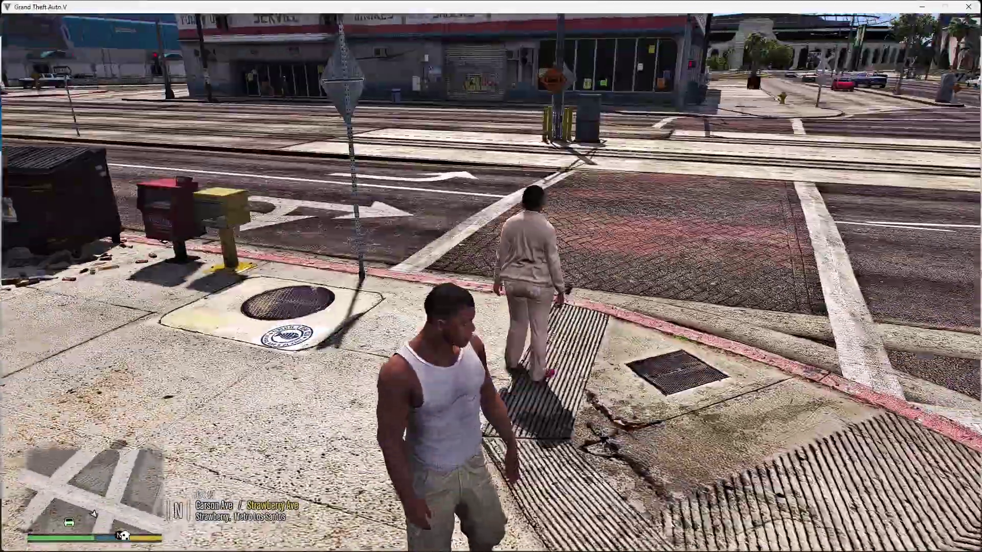
{"action": "key", "text": "s"}
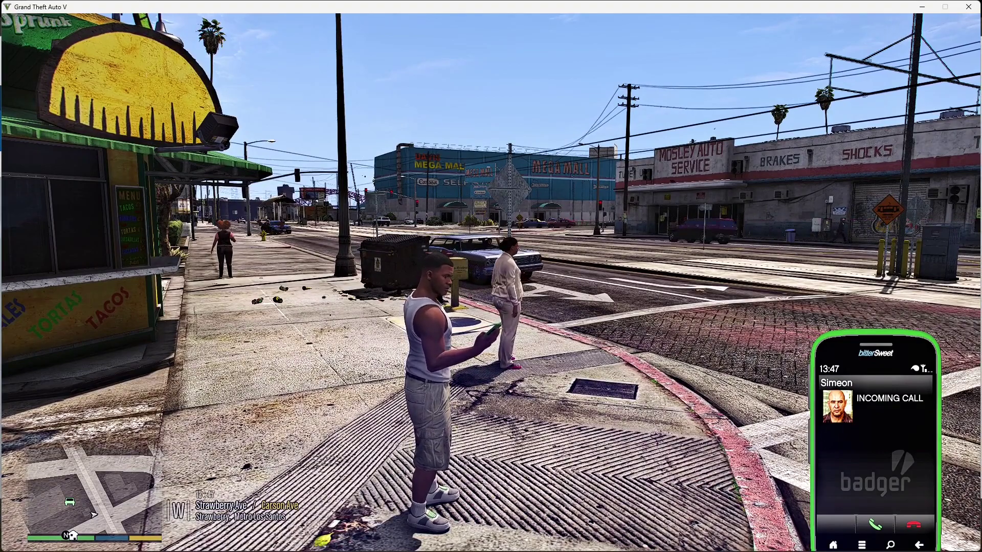
{"action": "key", "text": "Return"}
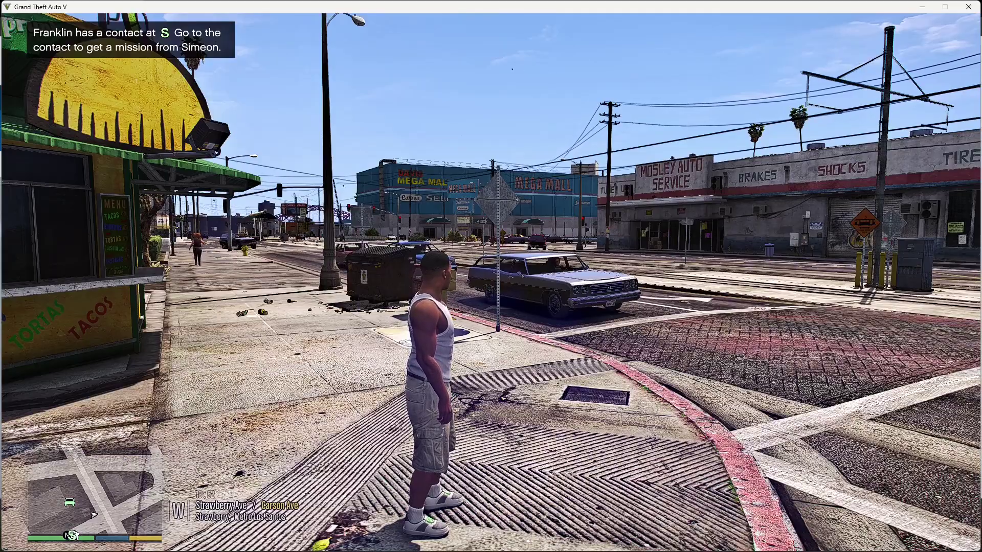
Step: Pause the game, look at its settings and the Prologue and Franklin and Lamar entries under Replay Mission, and resume play
{"action": "key", "text": "Escape"}
{"action": "left_click", "coordinate": [542, 116]}
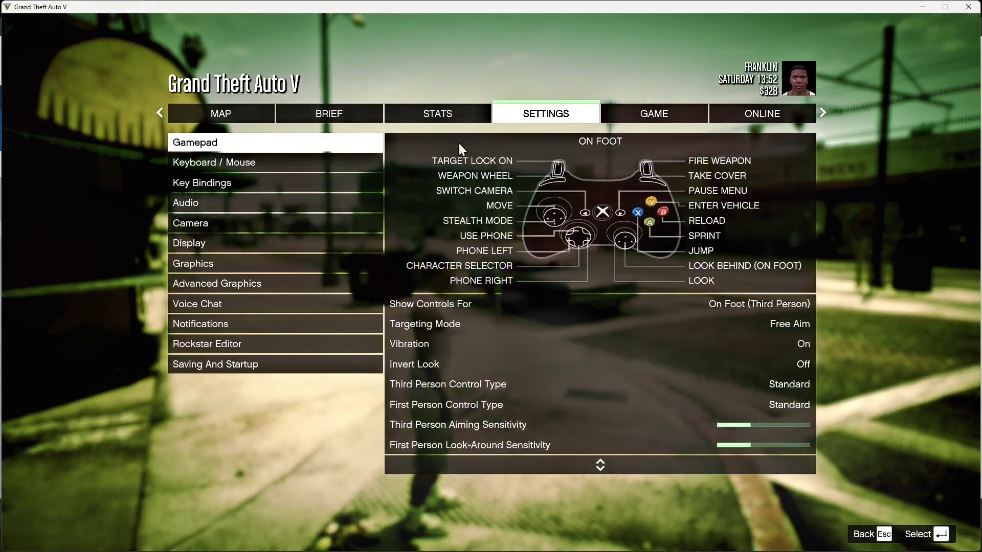
{"action": "left_click", "coordinate": [486, 112]}
{"action": "left_click", "coordinate": [551, 115]}
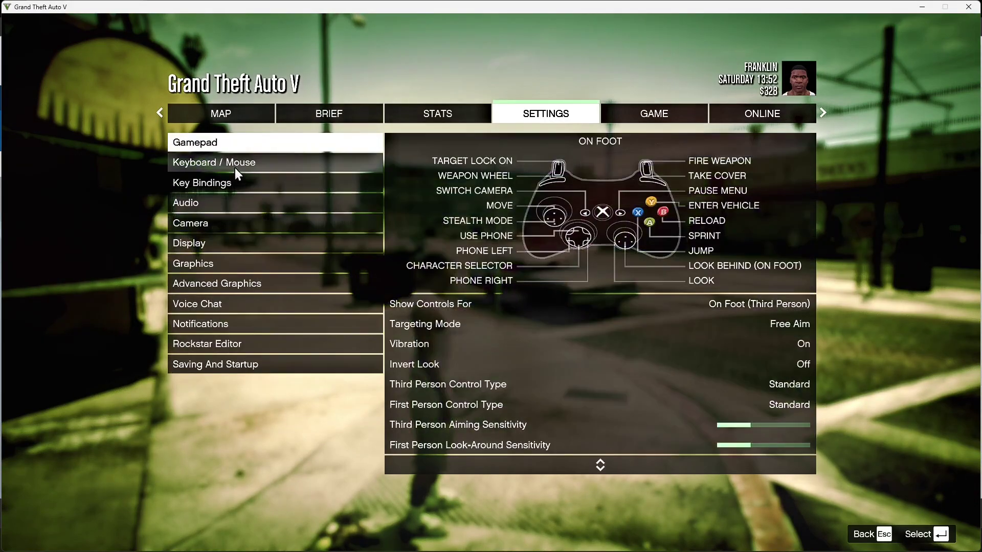
{"action": "left_click", "coordinate": [655, 113]}
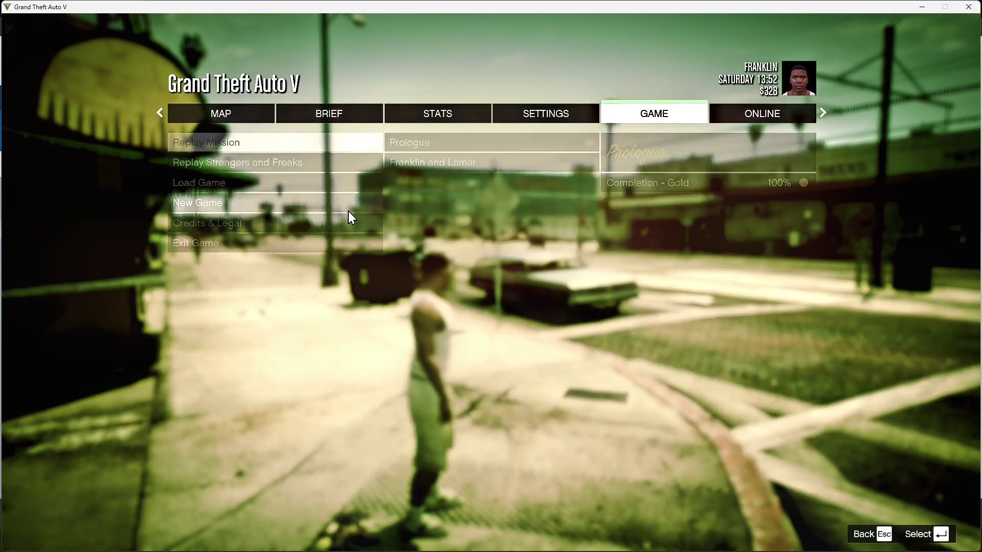
{"action": "left_click", "coordinate": [432, 152]}
{"action": "left_click", "coordinate": [434, 148]}
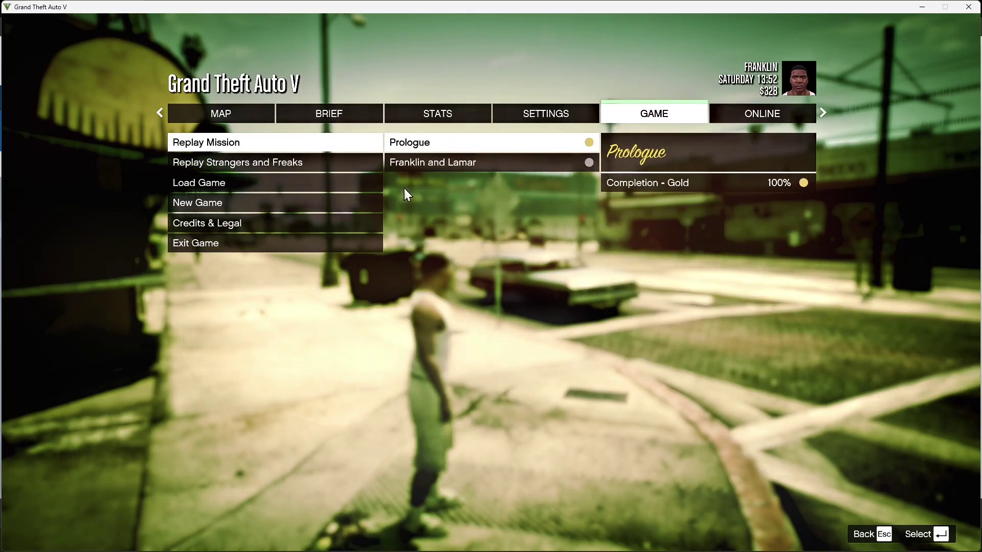
{"action": "left_click", "coordinate": [421, 162]}
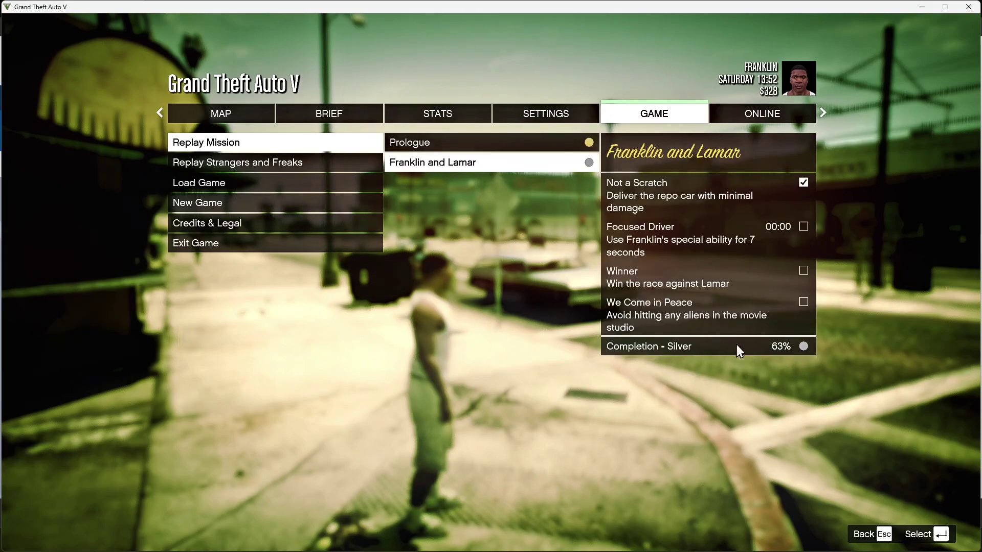
{"action": "left_click", "coordinate": [436, 150]}
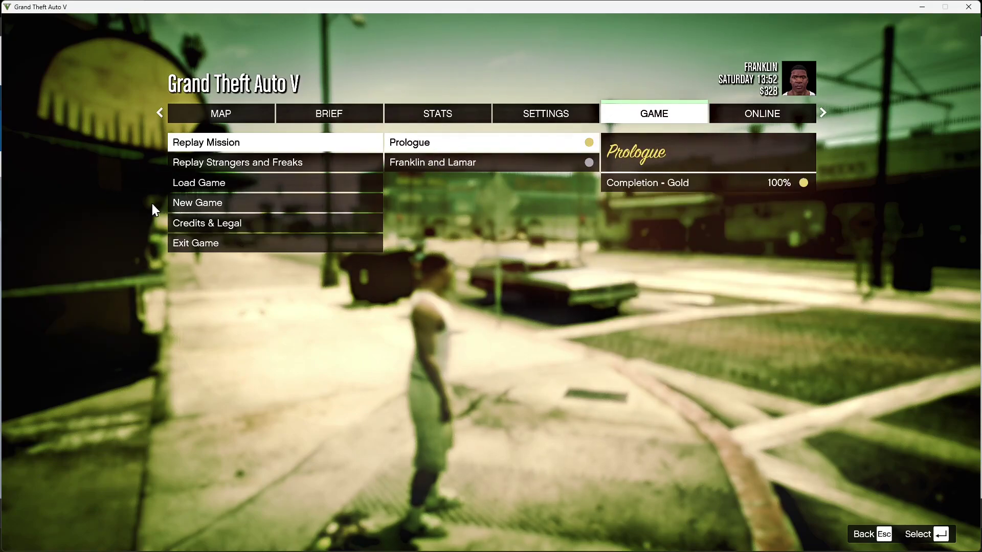
{"action": "key", "text": "Escape"}
{"action": "key", "text": "Escape"}
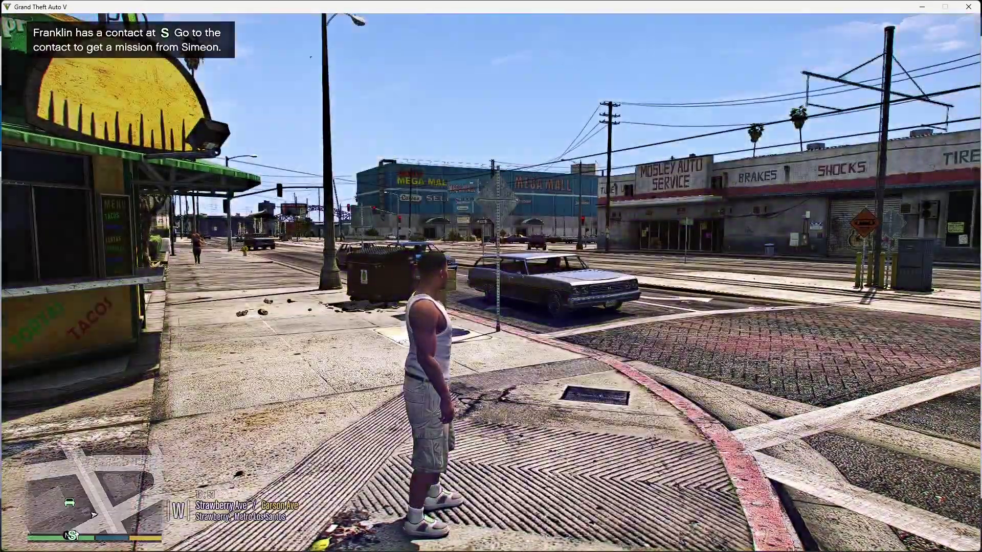
Step: Walk Franklin around the street corner beside the taco stand and look over the surrounding streets
{"action": "key", "text": "w"}
{"action": "key", "text": "a"}
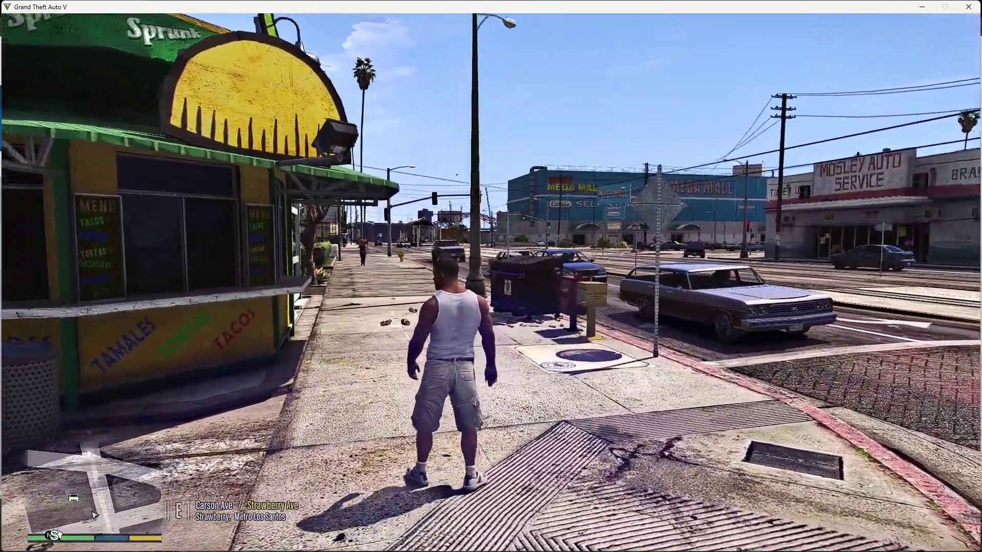
{"action": "key", "text": "a"}
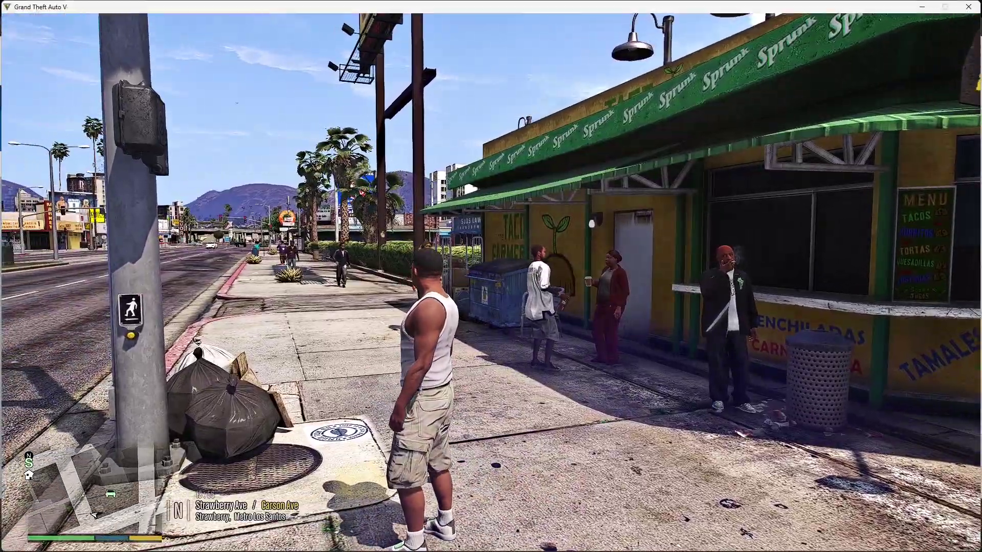
{"action": "key", "text": "w"}
{"action": "key", "text": "d"}
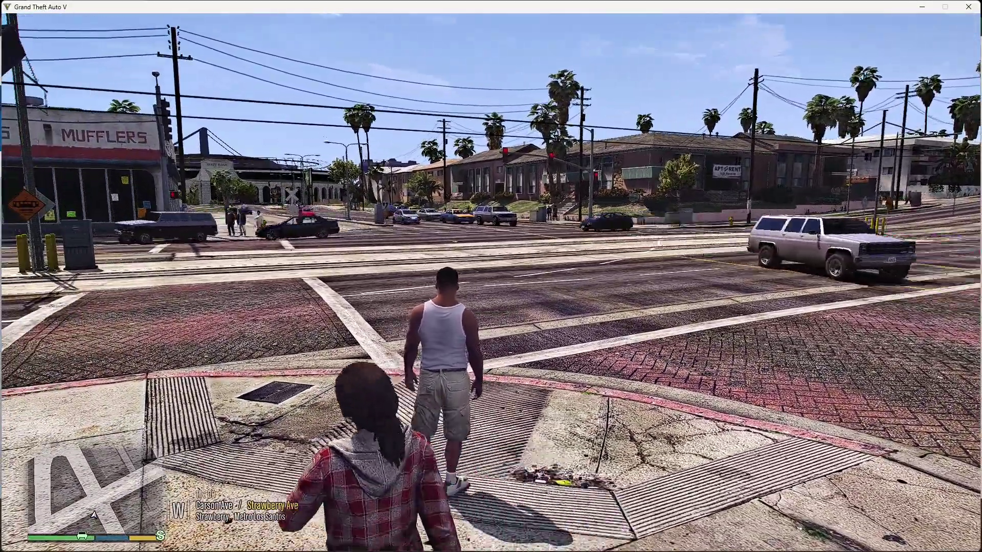
Step: Set the graphics screen type to Windowed Borderless, apply and keep the new settings, and resume play
{"action": "key", "text": "Escape"}
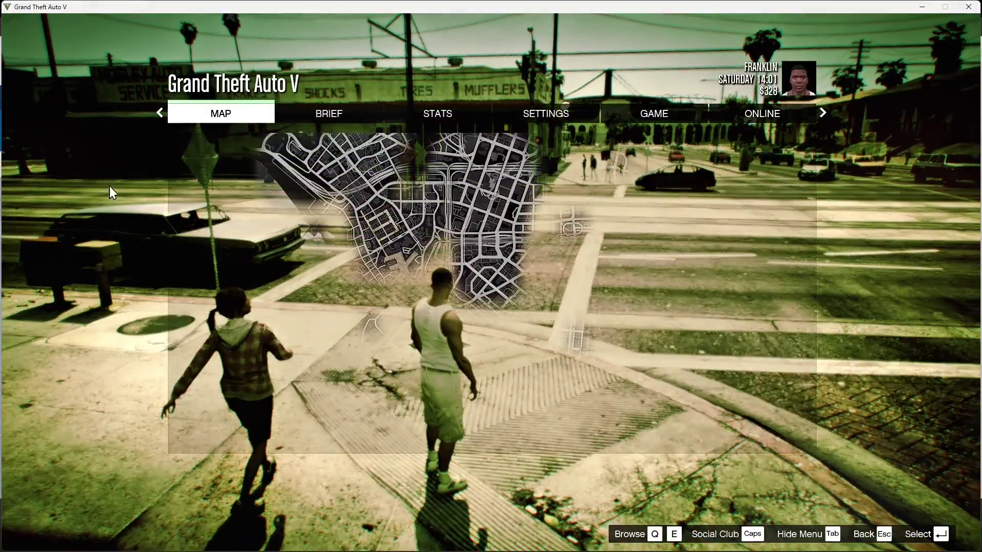
{"action": "left_click", "coordinate": [544, 115]}
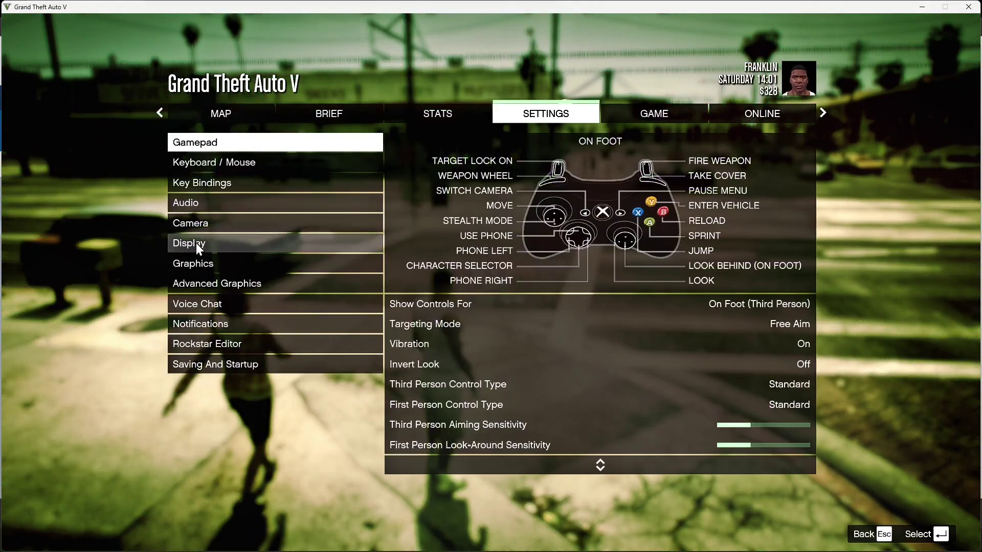
{"action": "left_click", "coordinate": [196, 264]}
{"action": "left_click", "coordinate": [208, 245]}
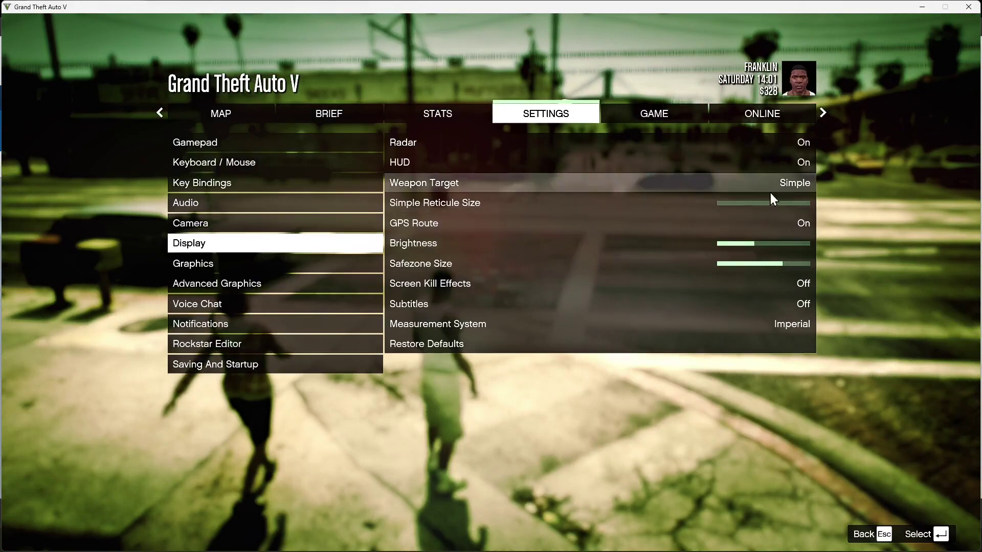
{"action": "left_click", "coordinate": [265, 267]}
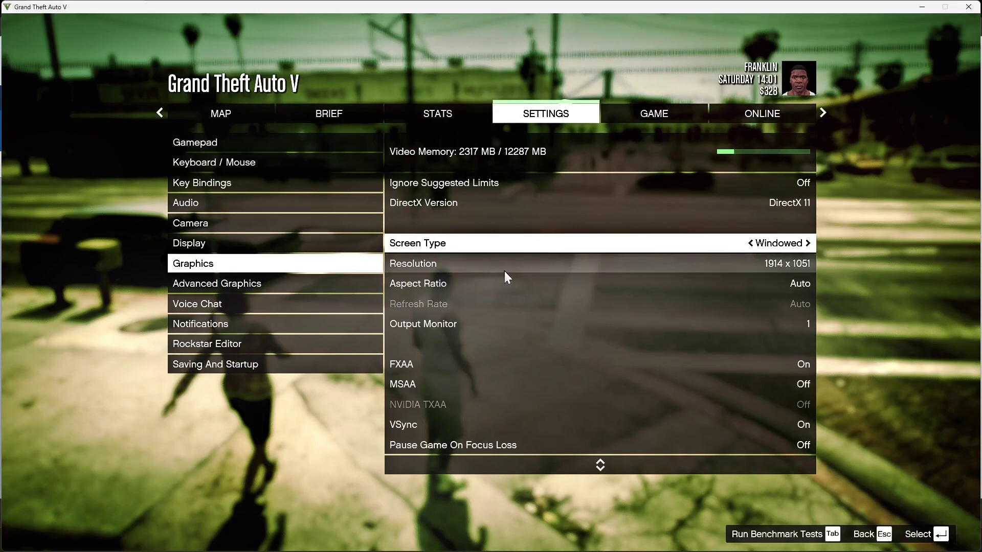
{"action": "left_click", "coordinate": [686, 244]}
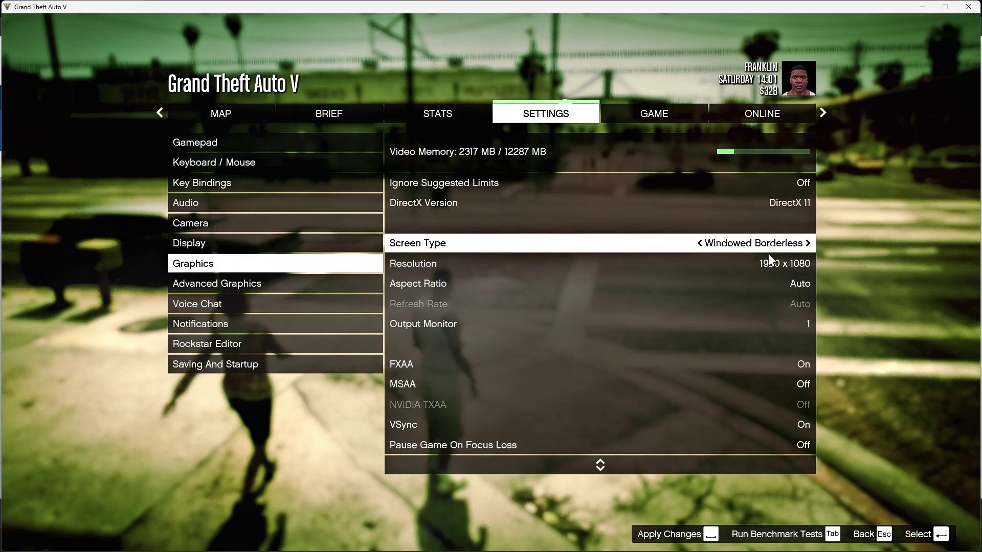
{"action": "key", "text": "space"}
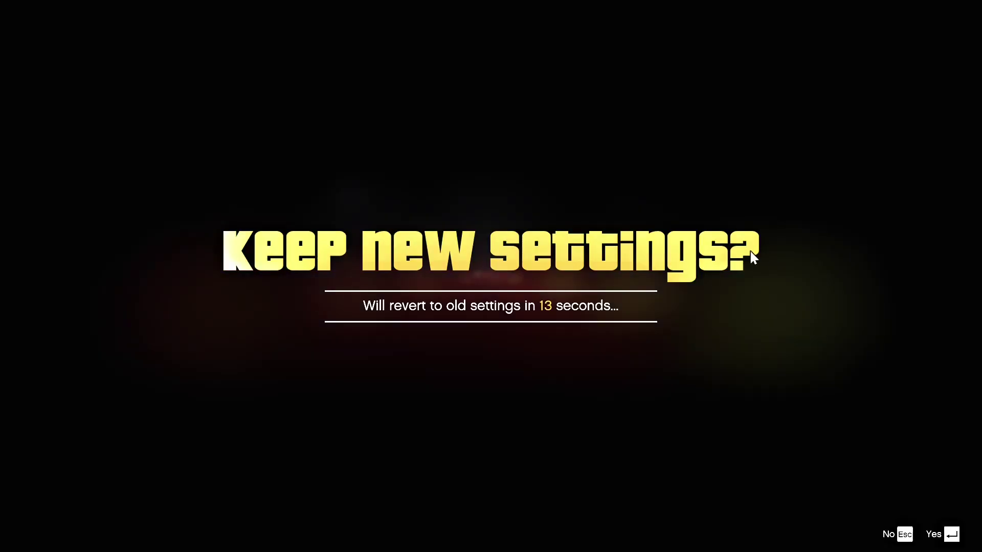
{"action": "key", "text": "Return"}
{"action": "key", "text": "Escape"}
{"action": "key", "text": "Escape"}
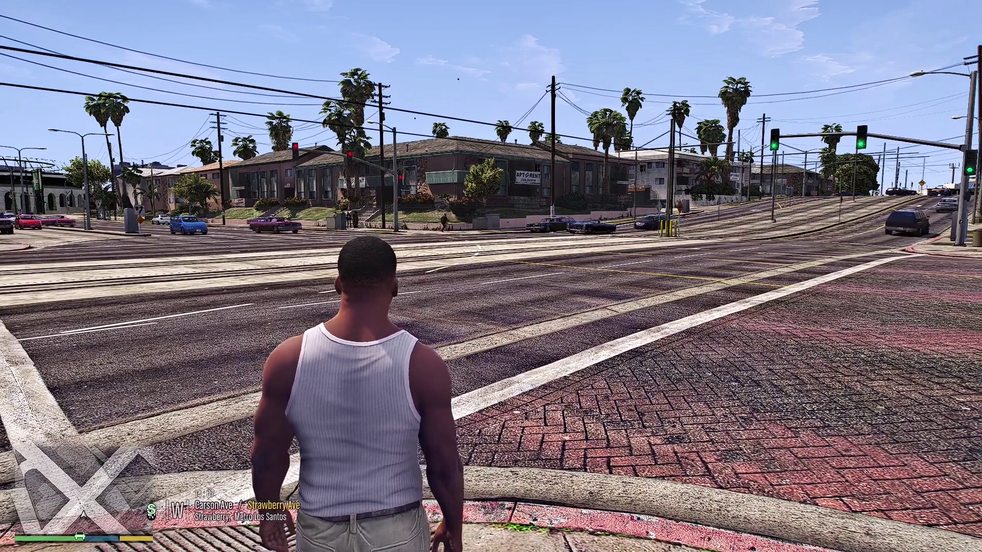
Step: Try entering the LoadPlugin command for LSPD in the RAGE console, and dismiss the trainer's main menu
{"action": "key", "text": "F4"}
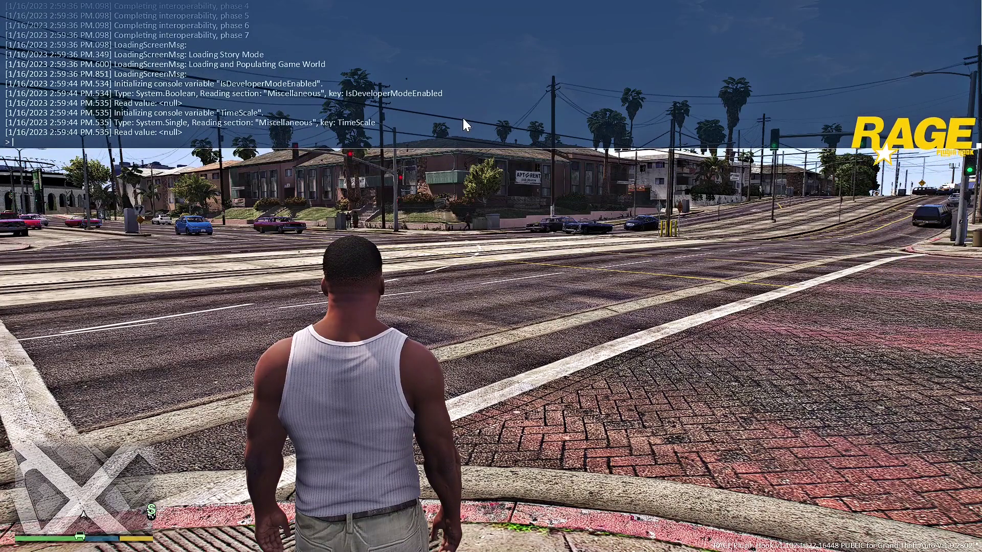
{"action": "type", "text": "Lo"}
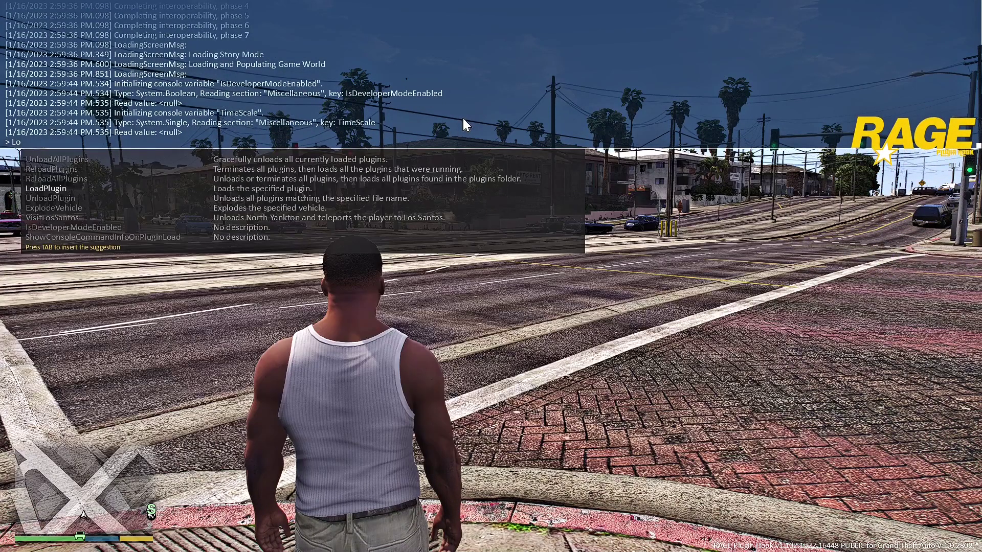
{"action": "type", "text": "adPlugin LSPD"}
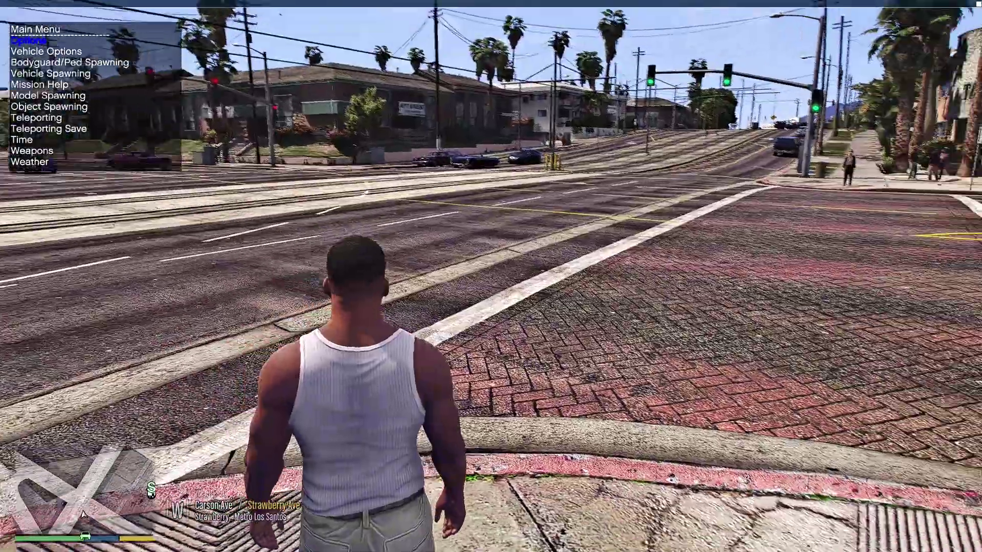
{"action": "key", "text": "Escape"}
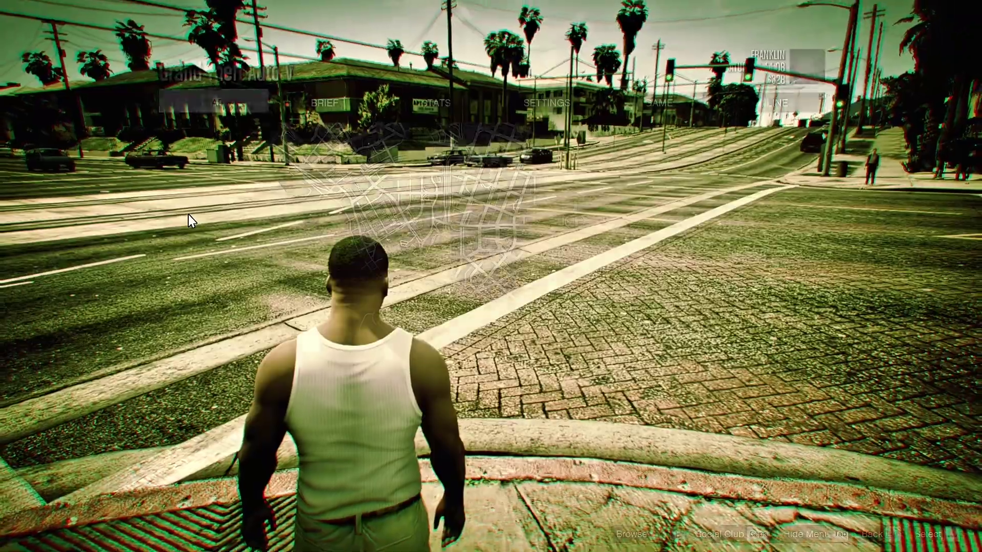
{"action": "key", "text": "Escape"}
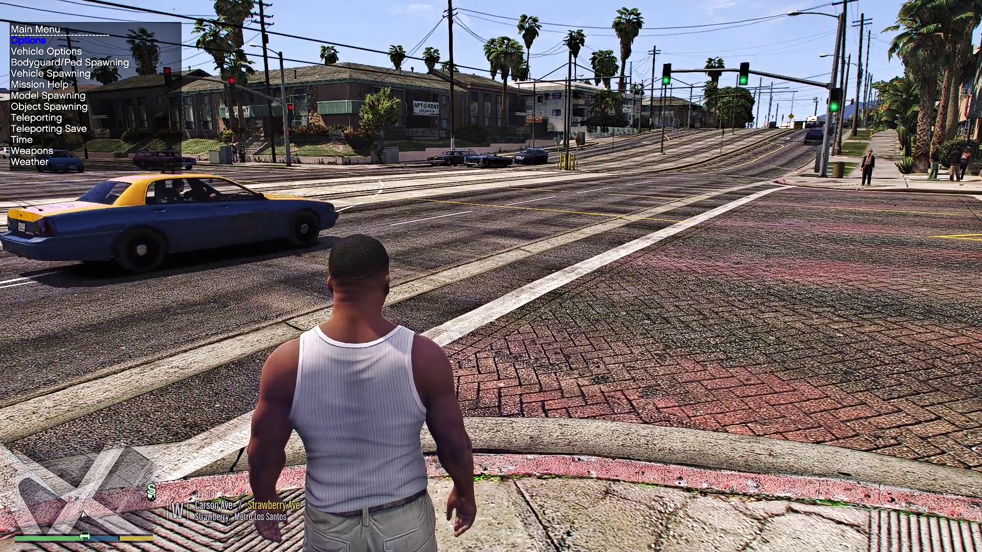
{"action": "key", "text": "BackSpace"}
Step: Load the plugin "LSPD First Response.dll" with LoadPlugin in the RAGE console, and dismiss the trainer's main menu
{"action": "key", "text": "F4"}
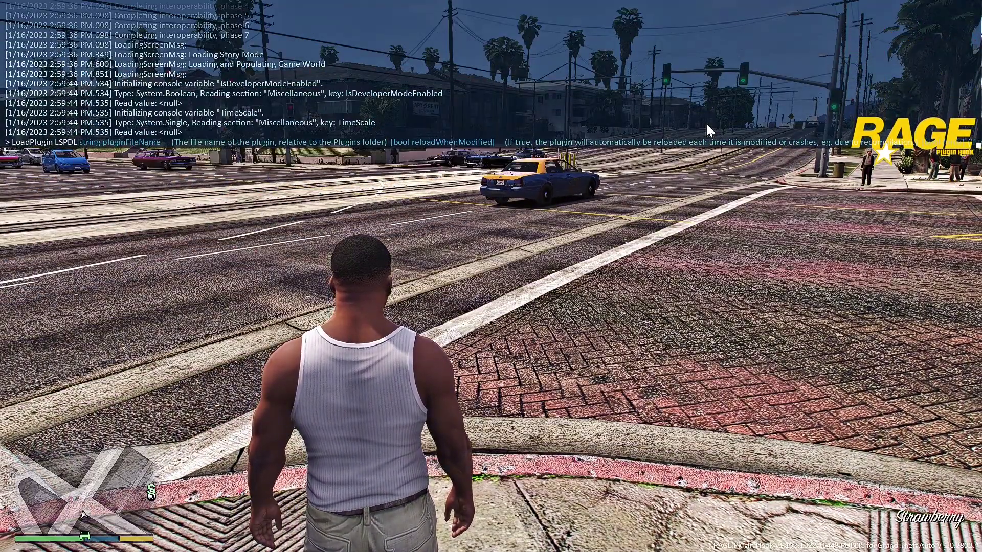
{"action": "type", "text": "LoadPlugin"}
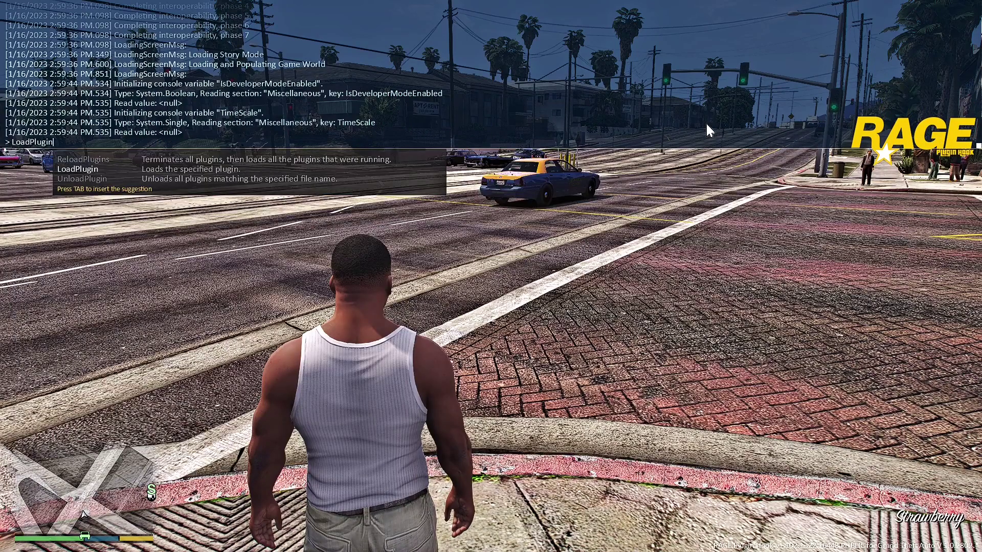
{"action": "type", "text": " LSPD"}
{"action": "key", "text": "Tab"}
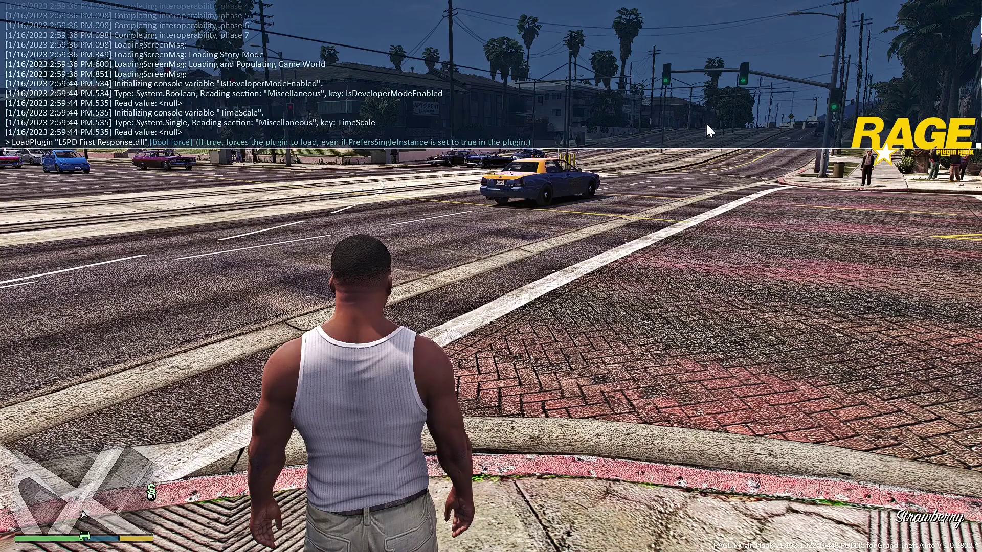
{"action": "key", "text": "Return"}
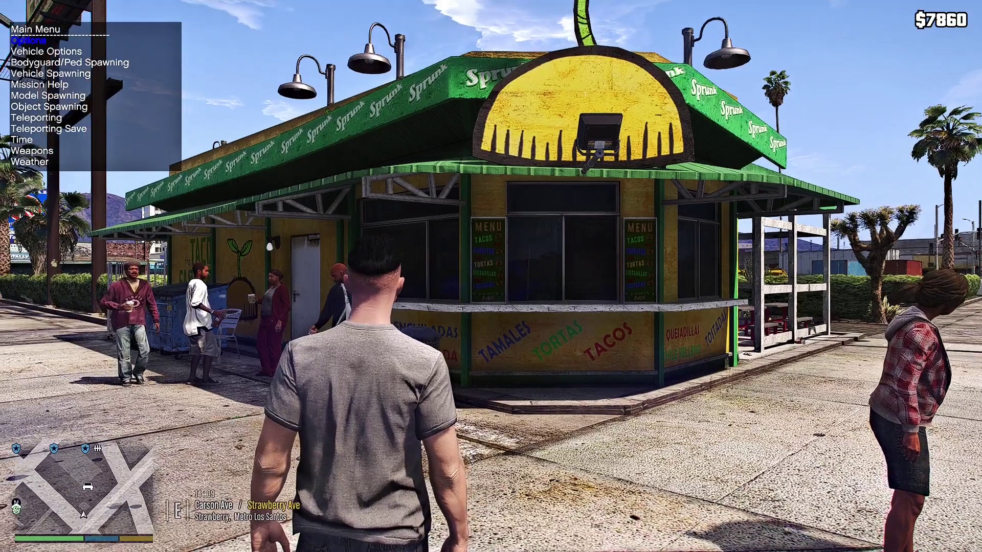
{"action": "key", "text": "BackSpace"}
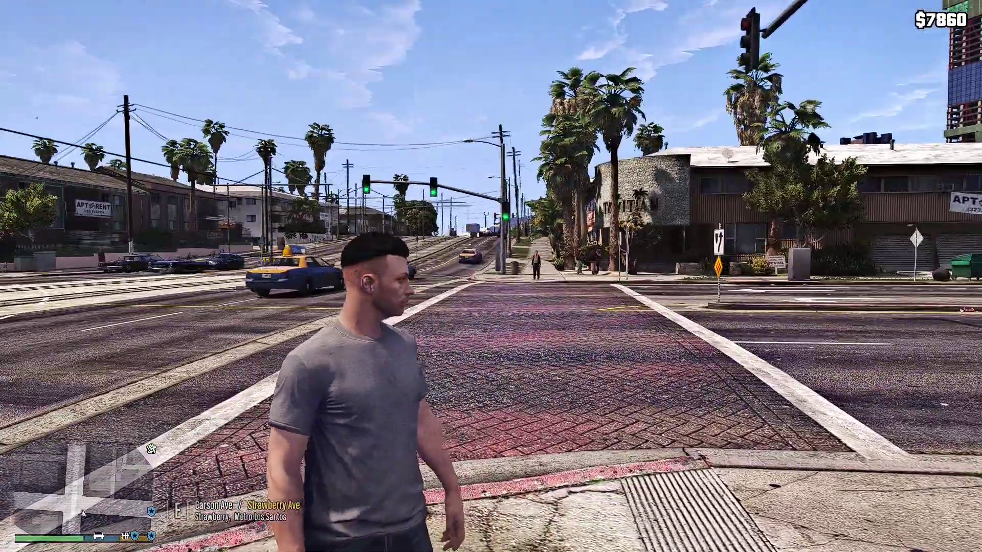
Step: Pause the game and review the LSPDFR pages Character, Settings, Sync, Key Bindings, About LSPDFR and Patreon
{"action": "key", "text": "Escape"}
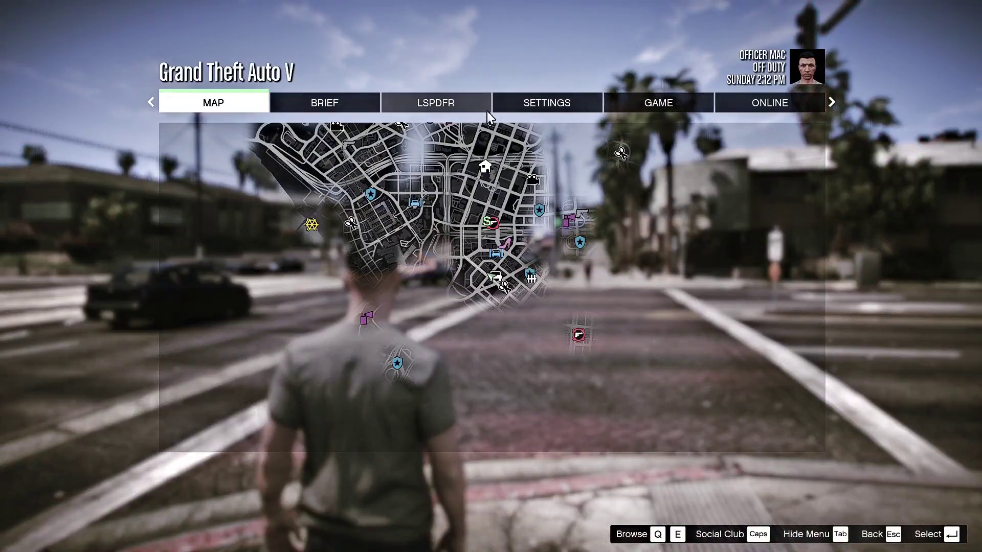
{"action": "left_click", "coordinate": [434, 105]}
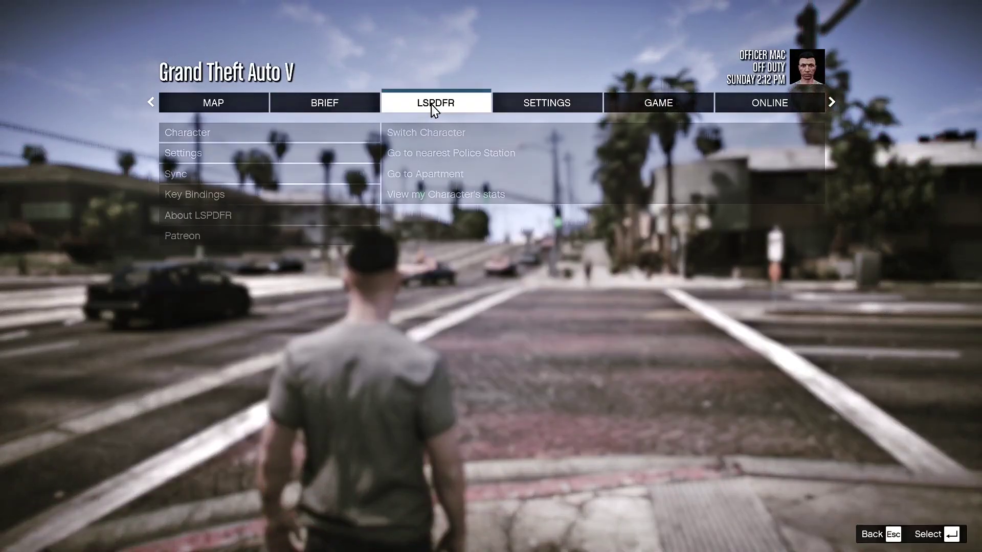
{"action": "left_click", "coordinate": [278, 136]}
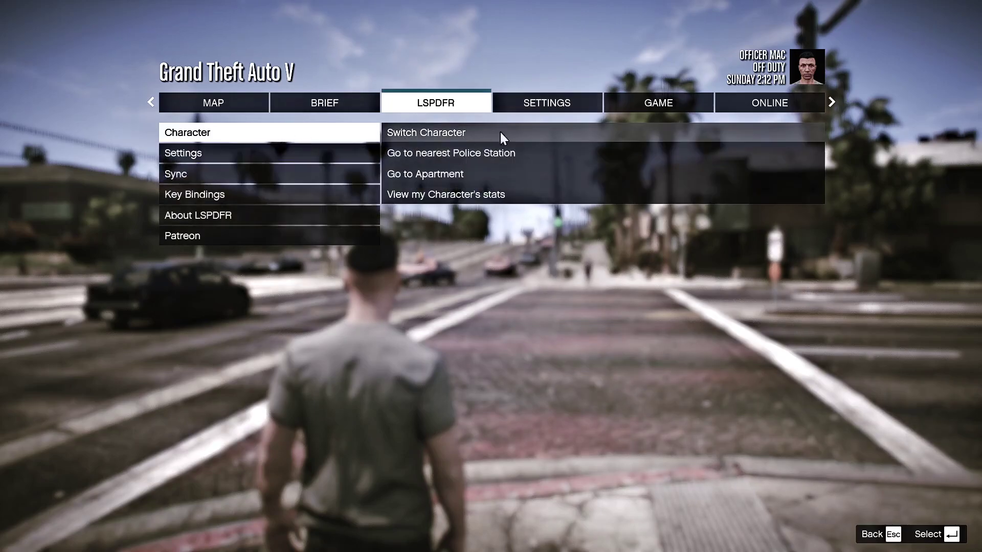
{"action": "left_click", "coordinate": [243, 152]}
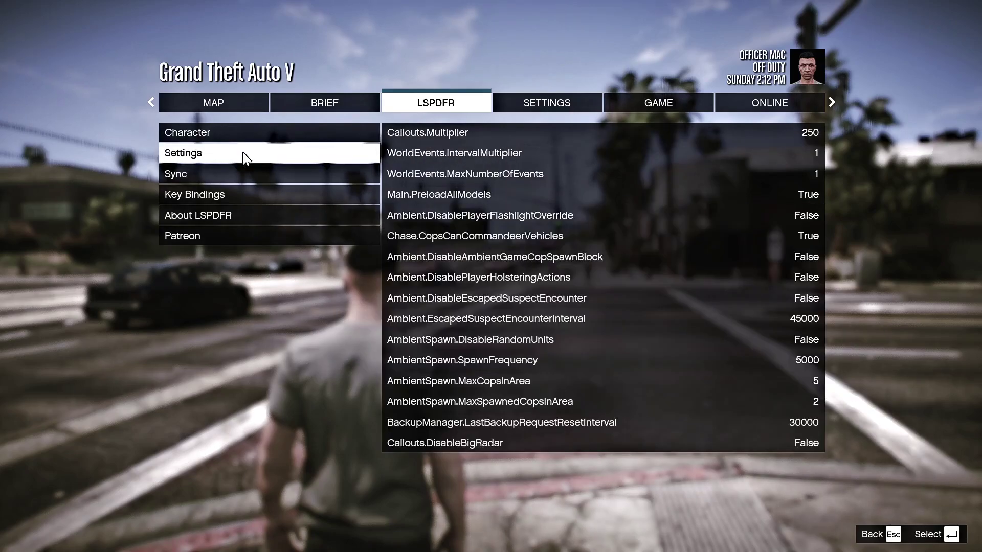
{"action": "left_click", "coordinate": [232, 173]}
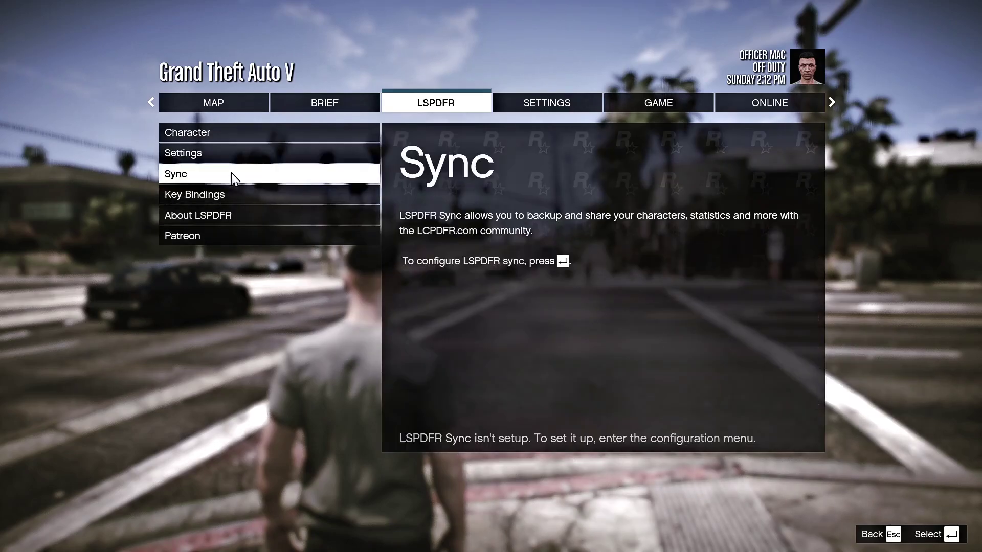
{"action": "left_click", "coordinate": [228, 195]}
{"action": "left_click", "coordinate": [225, 215]}
{"action": "left_click", "coordinate": [225, 235]}
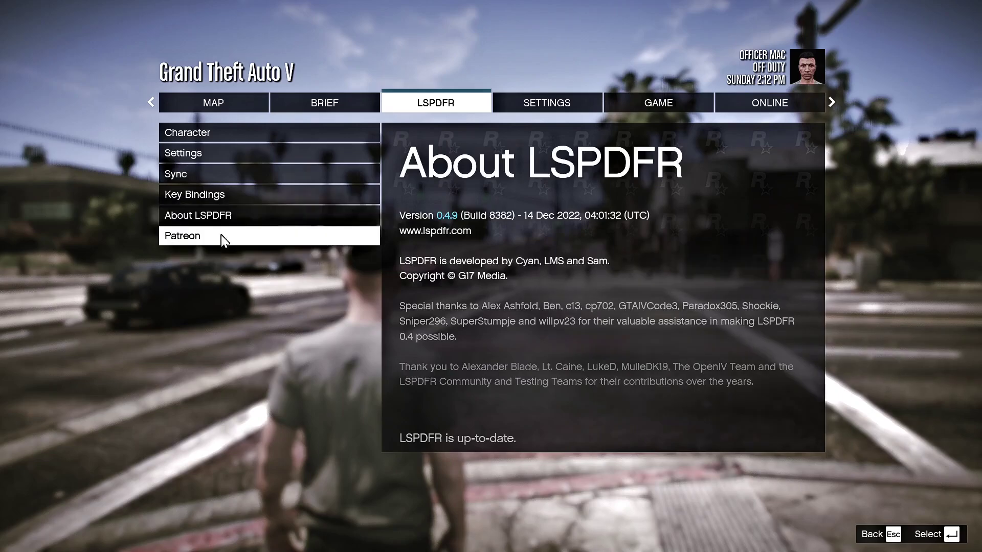
{"action": "left_click", "coordinate": [220, 200]}
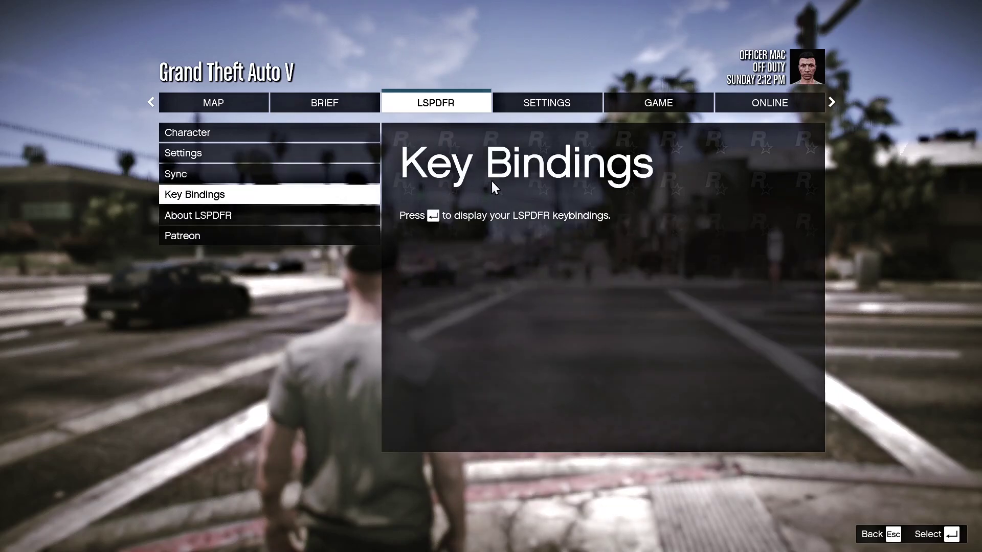
{"action": "left_click", "coordinate": [260, 214]}
Step: Send the LSPDFR character to the nearest police station
{"action": "left_click", "coordinate": [228, 137]}
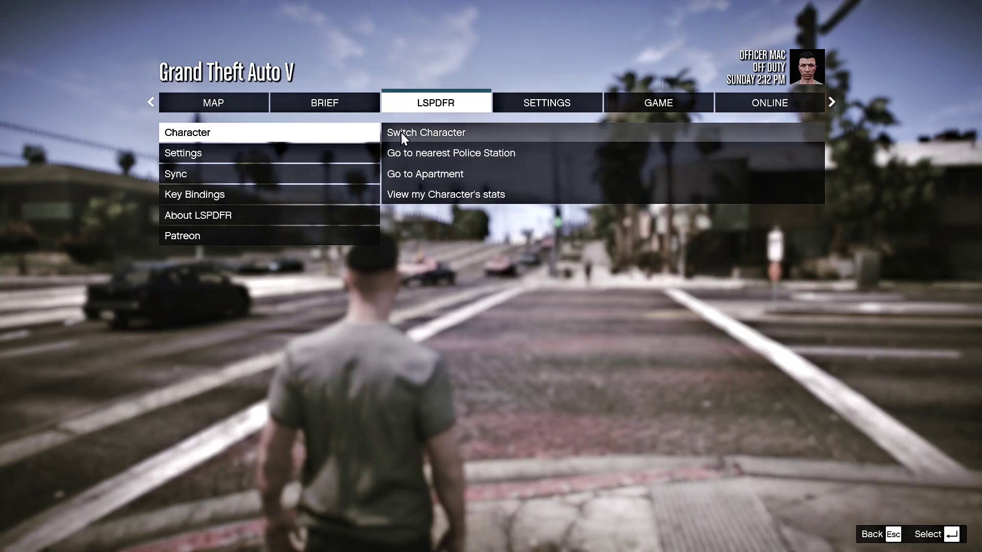
{"action": "left_click", "coordinate": [456, 154]}
{"action": "left_click", "coordinate": [456, 155]}
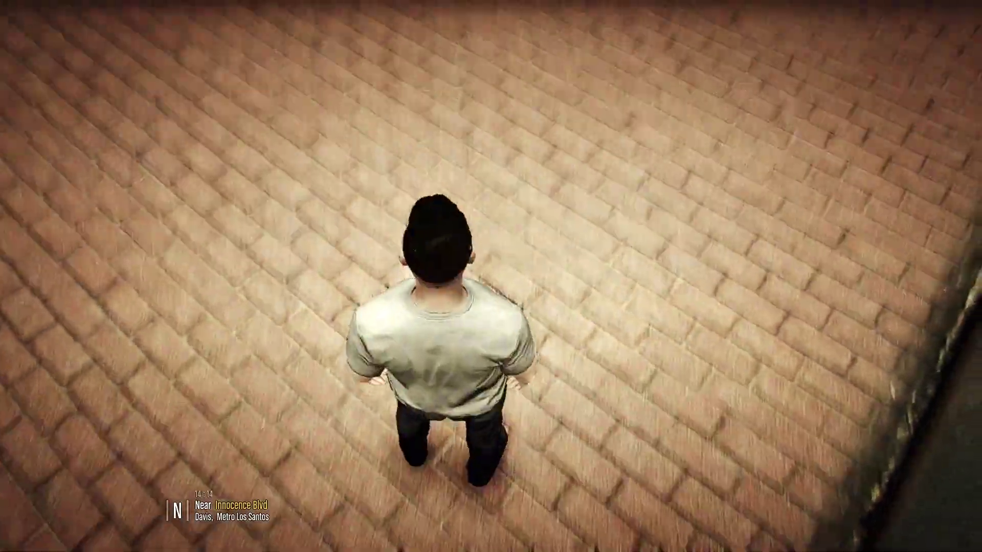
Step: Run the character past the sheriff's station entrance and out to the Innocence Blvd sidewalk beside the deputy
{"action": "key", "text": "w"}
{"action": "key", "text": "w"}
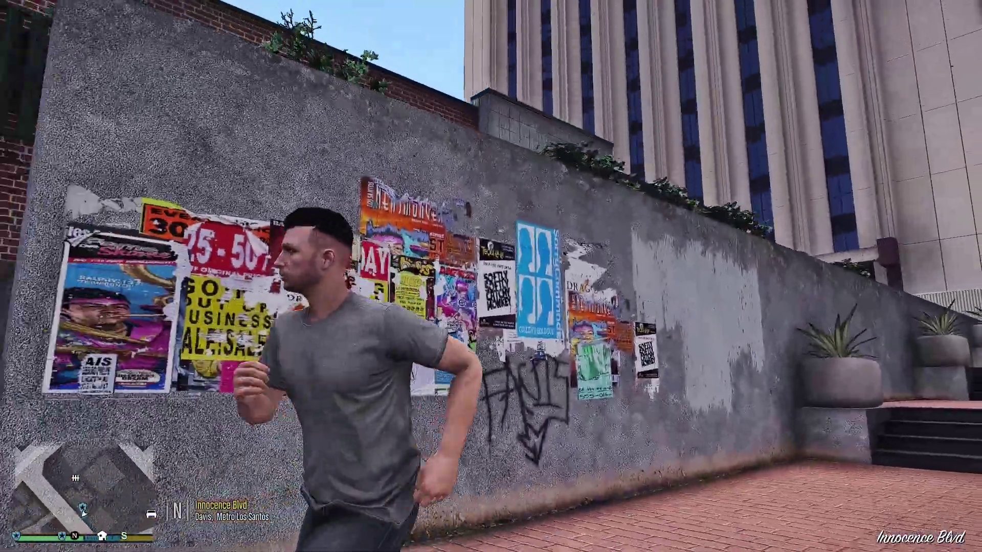
{"action": "key", "text": "w"}
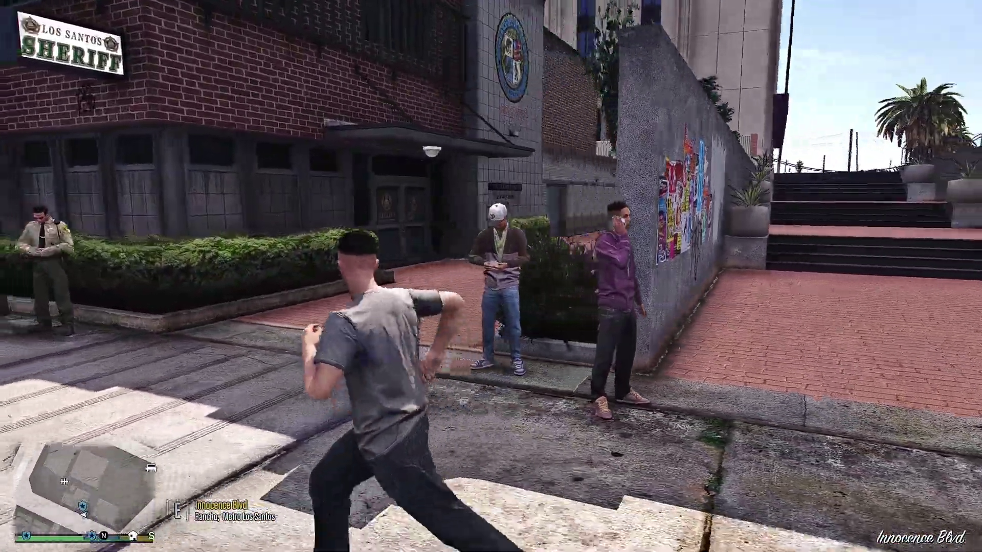
{"action": "key", "text": "w"}
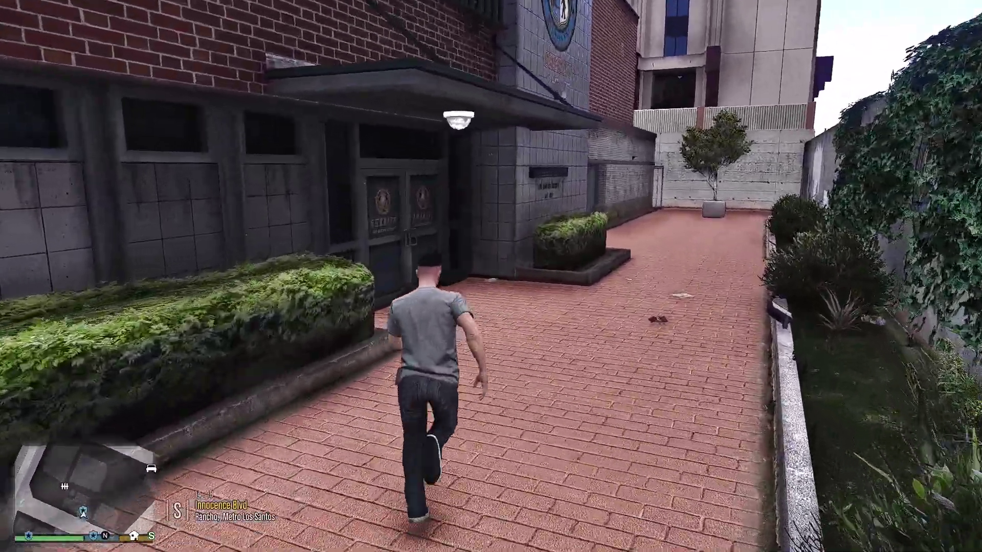
{"action": "key", "text": "d"}
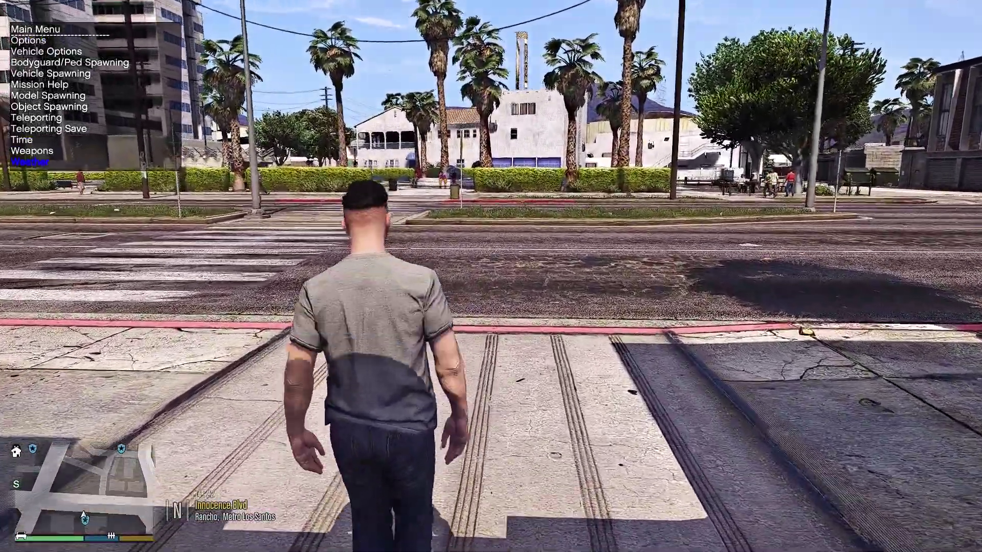
{"action": "key", "text": "w"}
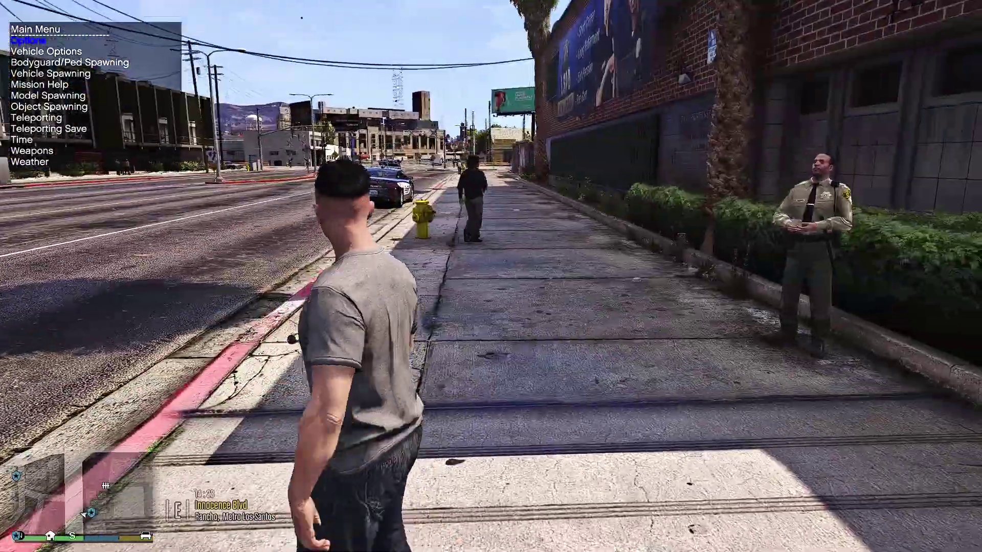
{"action": "key", "text": "w"}
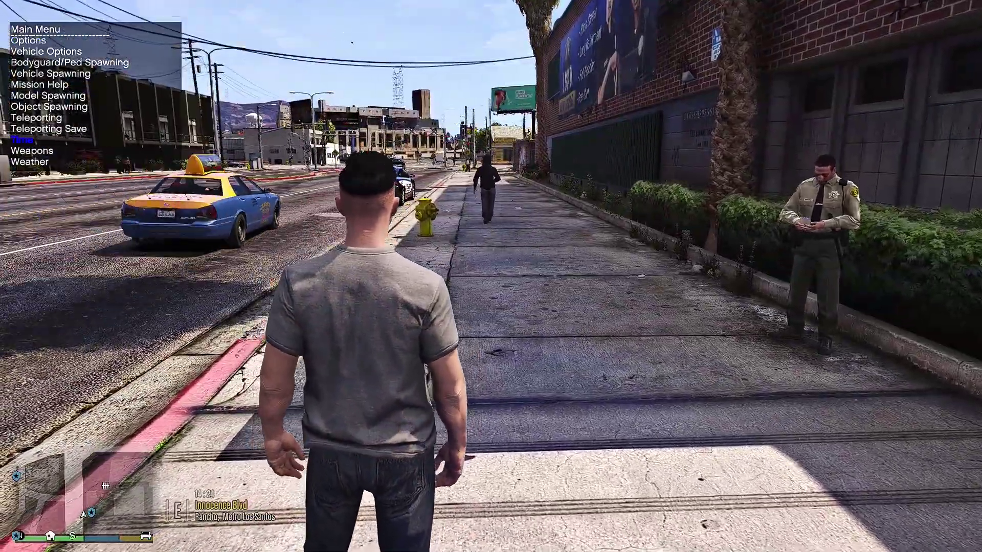
Step: Open the trainer's options, go to Options Menu 2 and disable Keybindings
{"action": "key", "text": "Up"}
{"action": "key", "text": "Up"}
{"action": "key", "text": "Up"}
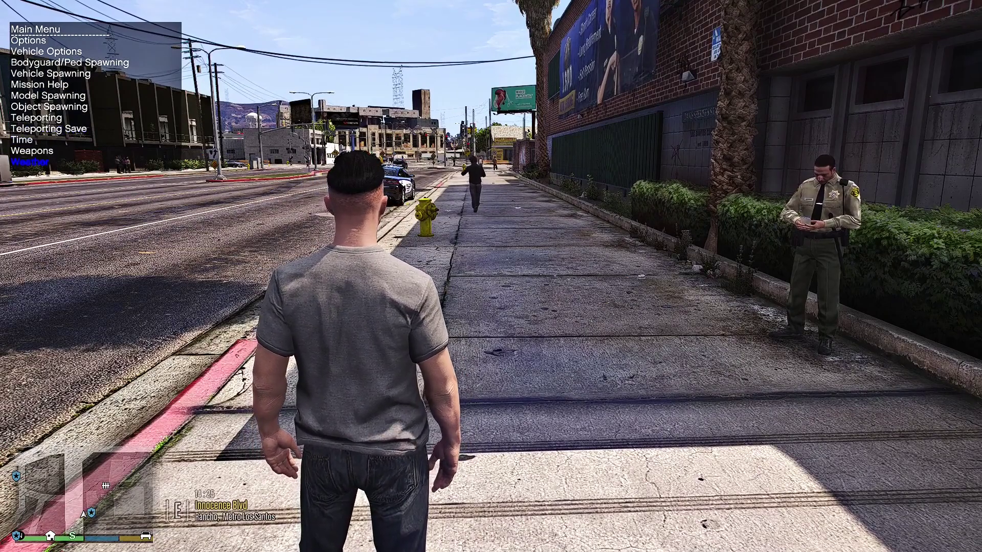
{"action": "key", "text": "Down"}
{"action": "key", "text": "Return"}
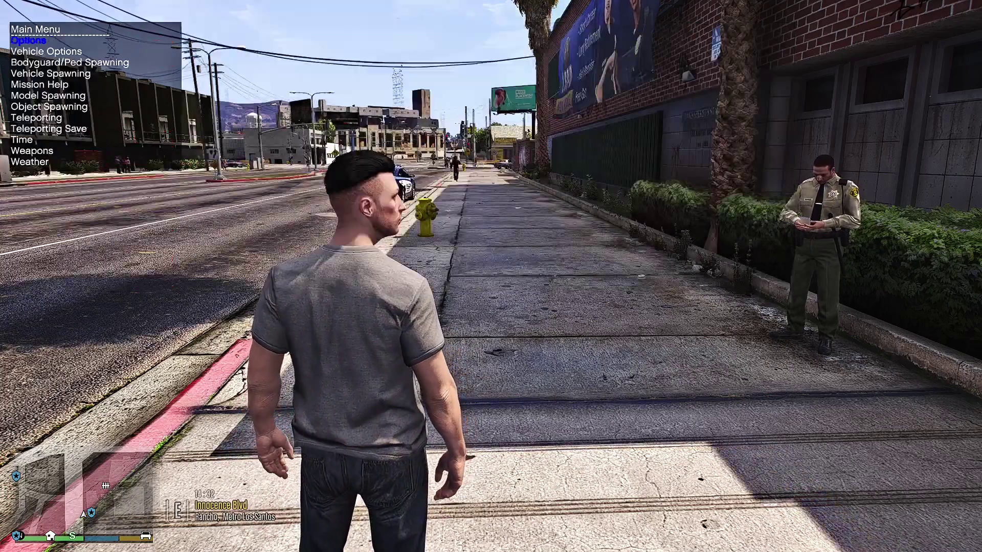
{"action": "key", "text": "KP_0"}
{"action": "key", "text": "KP_5"}
{"action": "key", "text": "KP_6"}
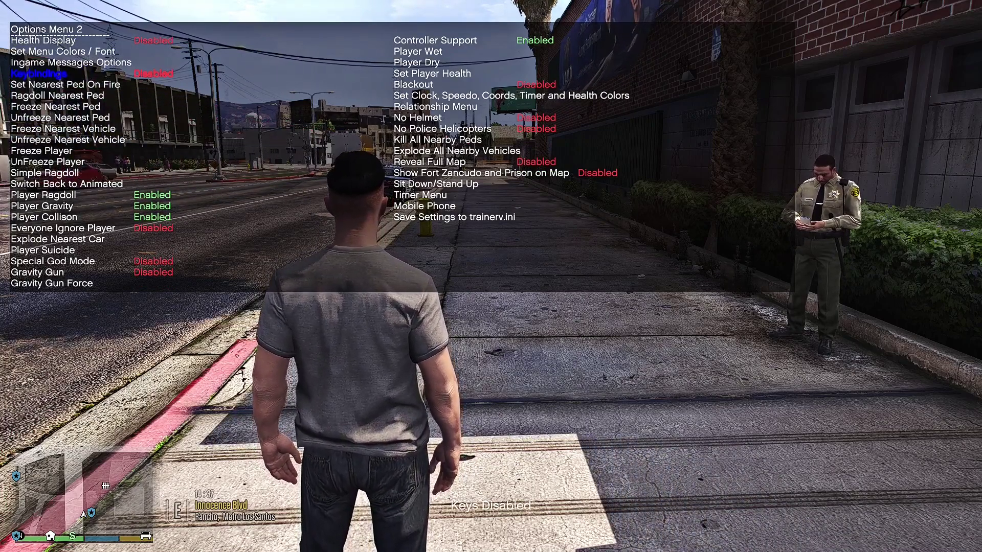
Step: Walk the character along the sidewalk to the yellow fire hydrant near the parked patrol car
{"action": "key", "text": "w"}
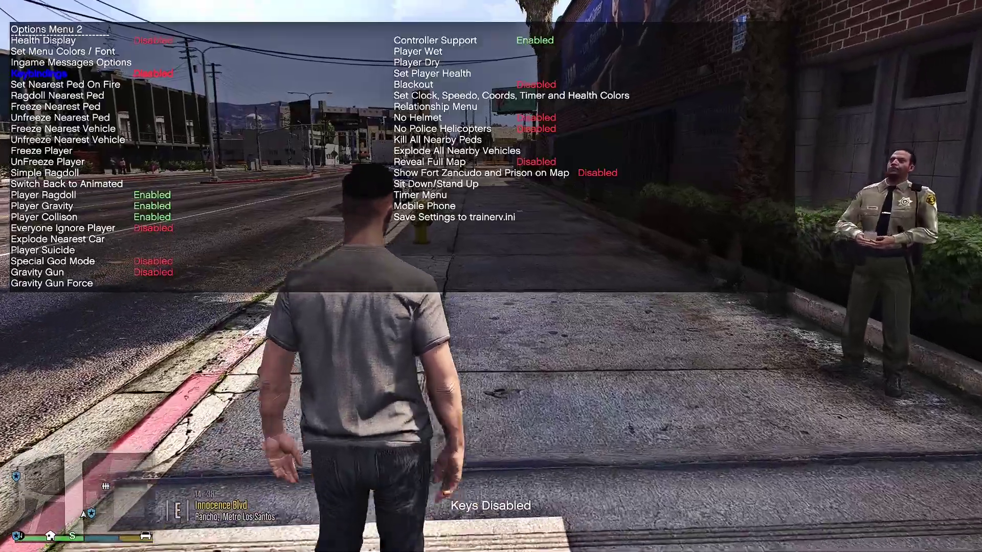
{"action": "key", "text": "w"}
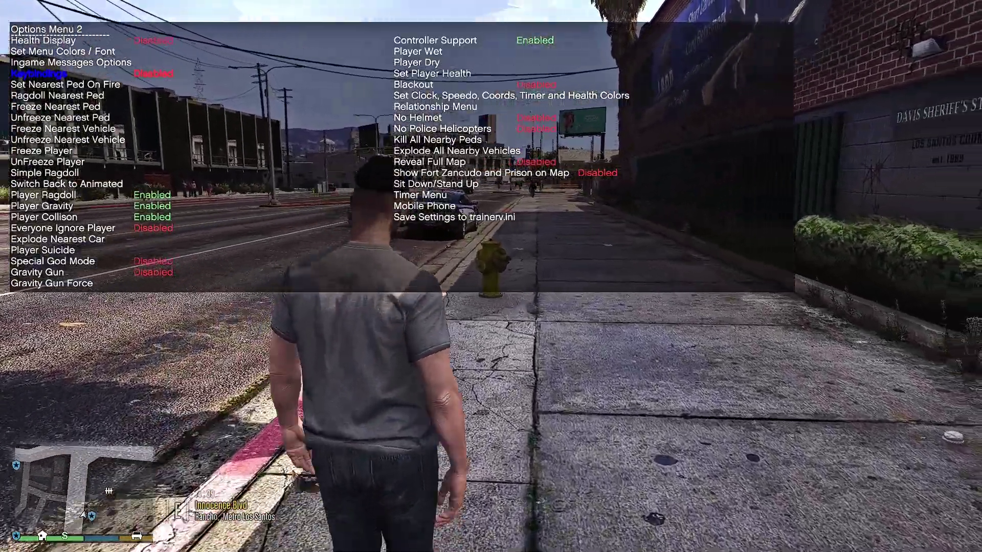
{"action": "key", "text": "w"}
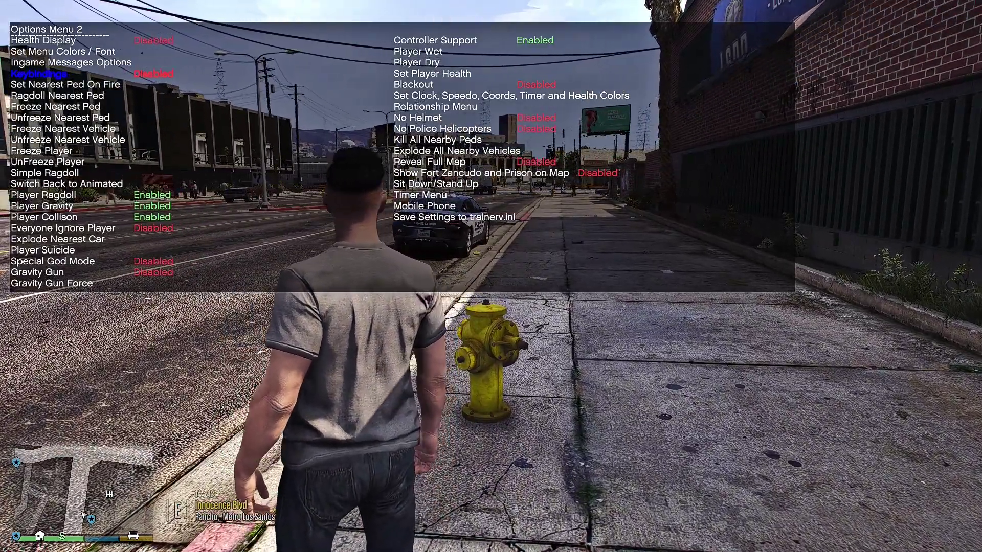
Step: Enable Reveal Full Map in the trainer's Options Menu 2
{"action": "key", "text": "Down"}
{"action": "key", "text": "Down"}
{"action": "key", "text": "Down"}
{"action": "key", "text": "Down"}
{"action": "key", "text": "Down"}
{"action": "key", "text": "Down"}
{"action": "key", "text": "Down"}
{"action": "key", "text": "Down"}
{"action": "key", "text": "Down"}
{"action": "key", "text": "Down"}
{"action": "key", "text": "Down"}
{"action": "key", "text": "Down"}
{"action": "key", "text": "Down"}
{"action": "key", "text": "Down"}
{"action": "key", "text": "Down"}
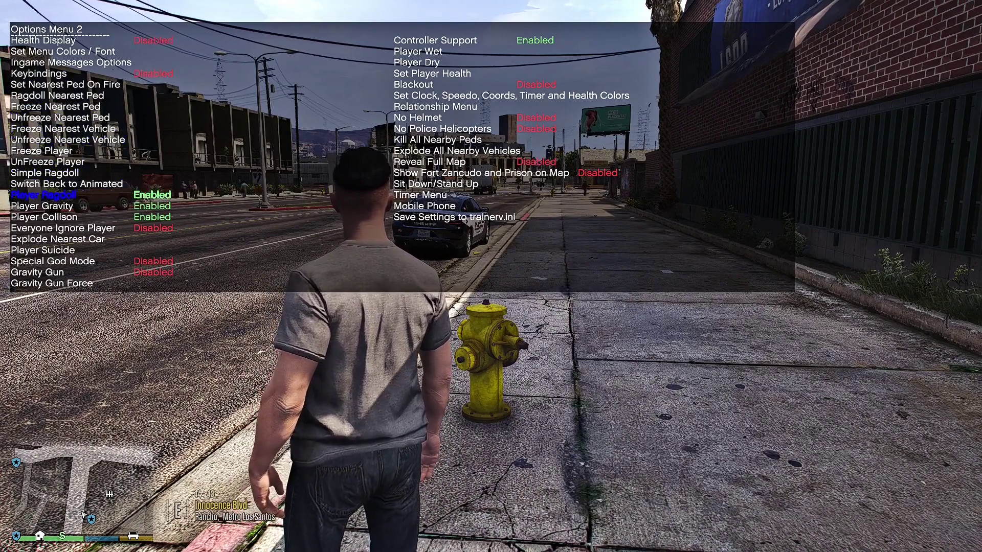
{"action": "key", "text": "Down"}
{"action": "key", "text": "Down"}
{"action": "key", "text": "Down"}
{"action": "key", "text": "Down"}
{"action": "key", "text": "Down"}
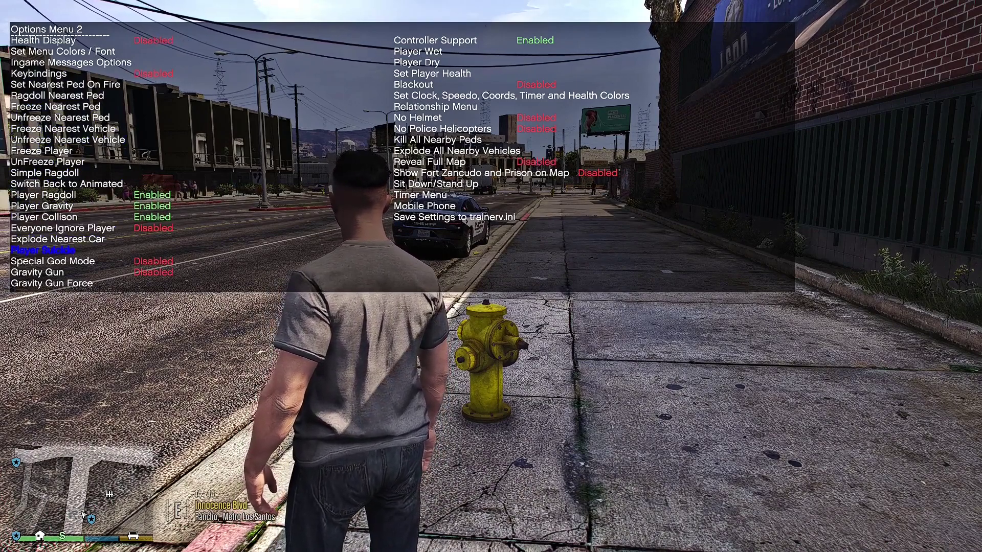
{"action": "key", "text": "Down"}
{"action": "key", "text": "Down"}
{"action": "key", "text": "Down"}
{"action": "key", "text": "Down"}
{"action": "key", "text": "Down"}
{"action": "key", "text": "Down"}
{"action": "key", "text": "Down"}
{"action": "key", "text": "Down"}
{"action": "key", "text": "Down"}
{"action": "key", "text": "Down"}
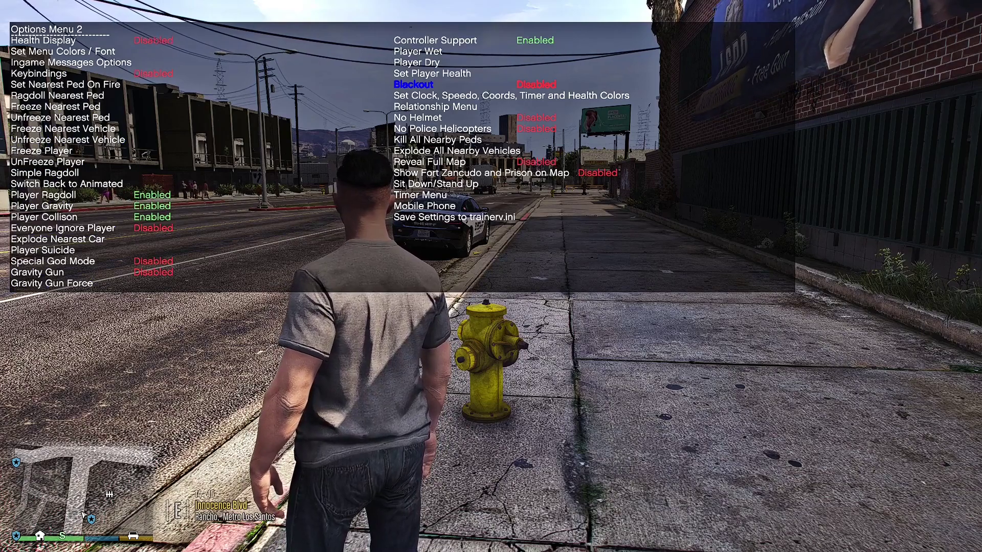
{"action": "key", "text": "Down"}
{"action": "key", "text": "Down"}
{"action": "key", "text": "Down"}
{"action": "key", "text": "Down"}
{"action": "key", "text": "Down"}
{"action": "key", "text": "Down"}
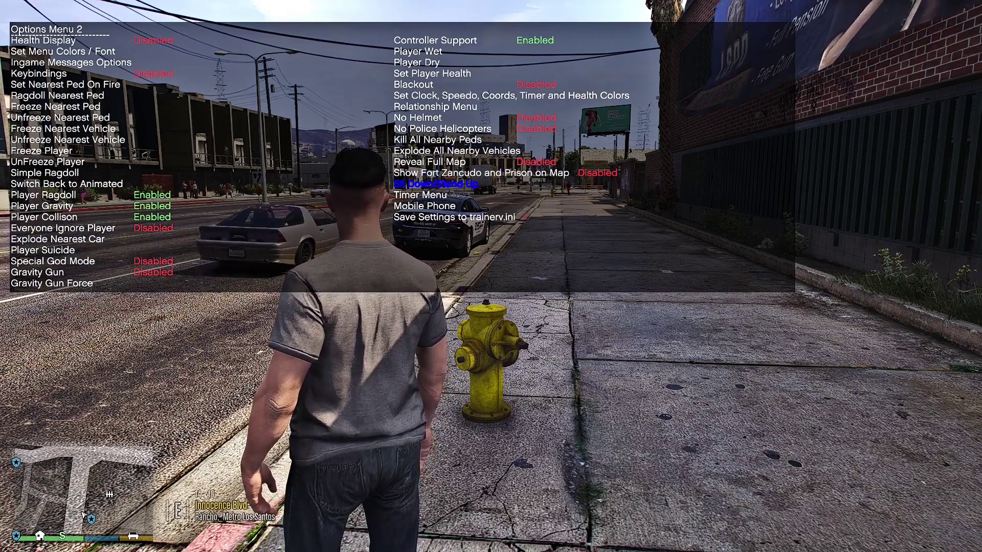
{"action": "key", "text": "Up"}
{"action": "key", "text": "Up"}
{"action": "key", "text": "Up"}
{"action": "key", "text": "Up"}
{"action": "key", "text": "Down"}
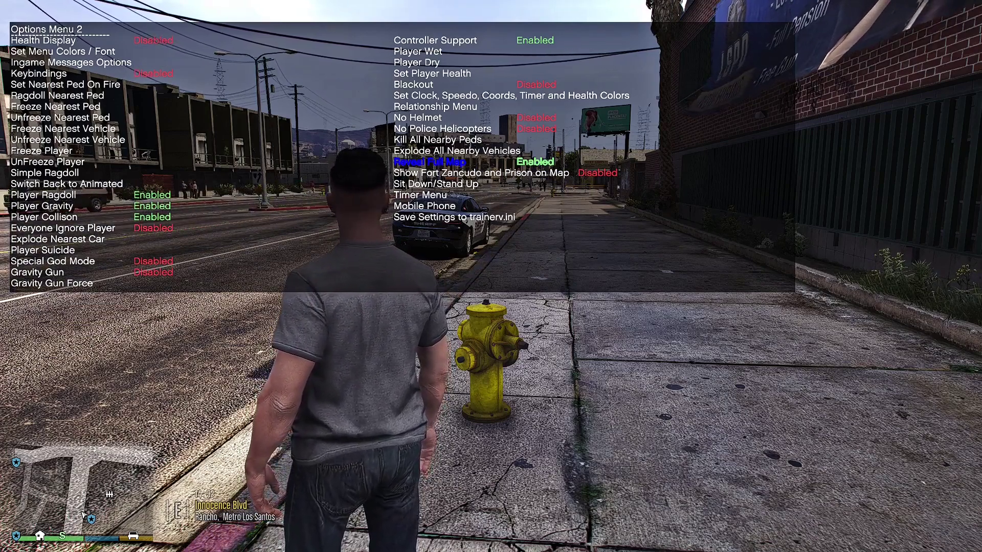
Step: Switch the trainer to Options Menu 1 and enable Never Wanted
{"action": "key", "text": "Left"}
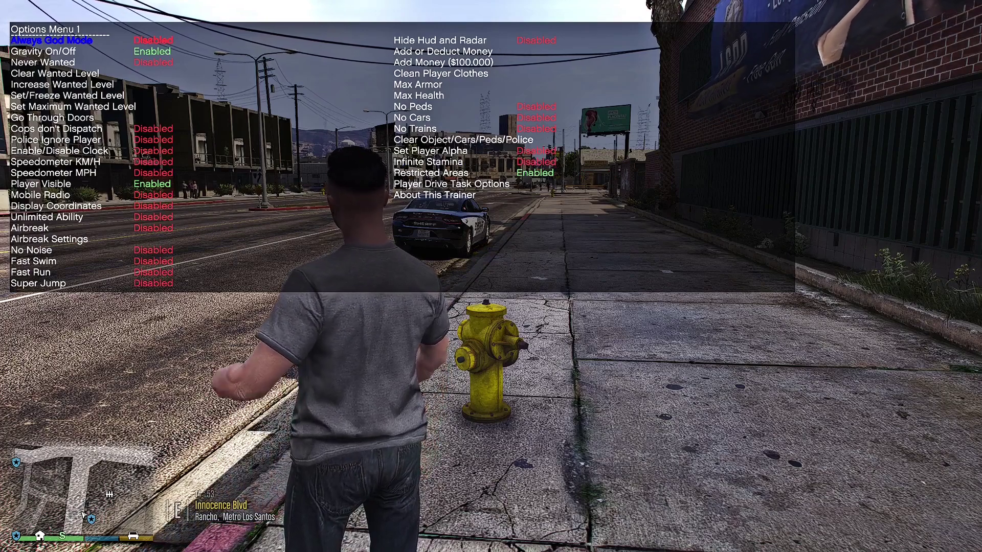
{"action": "key", "text": "Down"}
{"action": "key", "text": "Down"}
{"action": "key", "text": "Down"}
{"action": "key", "text": "Down"}
{"action": "key", "text": "Up"}
{"action": "key", "text": "Up"}
{"action": "key", "text": "Return"}
Step: Enable Speedometer MPH in the trainer's Options Menu 1
{"action": "key", "text": "Down"}
{"action": "key", "text": "Down"}
{"action": "key", "text": "Down"}
{"action": "key", "text": "Down"}
{"action": "key", "text": "Down"}
{"action": "key", "text": "Down"}
{"action": "key", "text": "Down"}
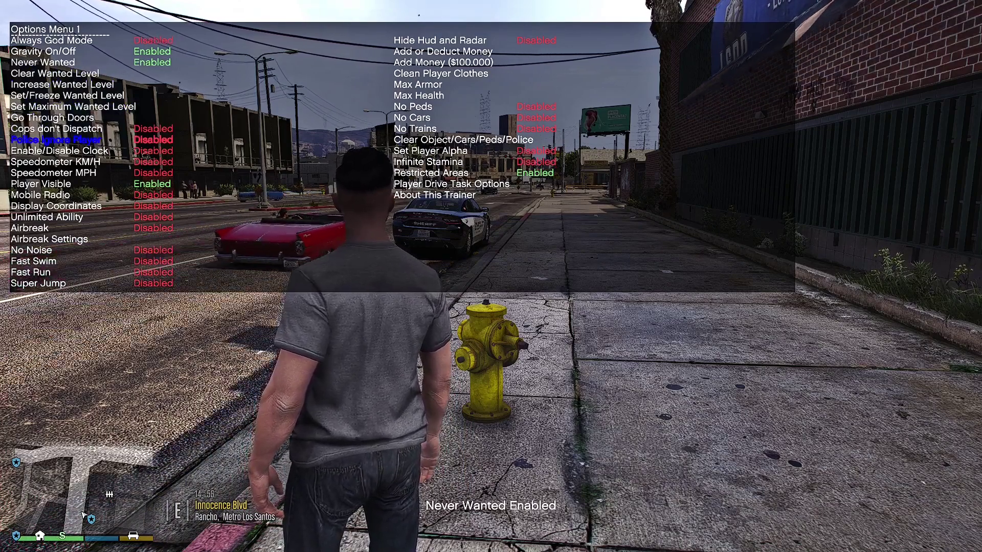
{"action": "key", "text": "Down"}
{"action": "key", "text": "Down"}
{"action": "key", "text": "Down"}
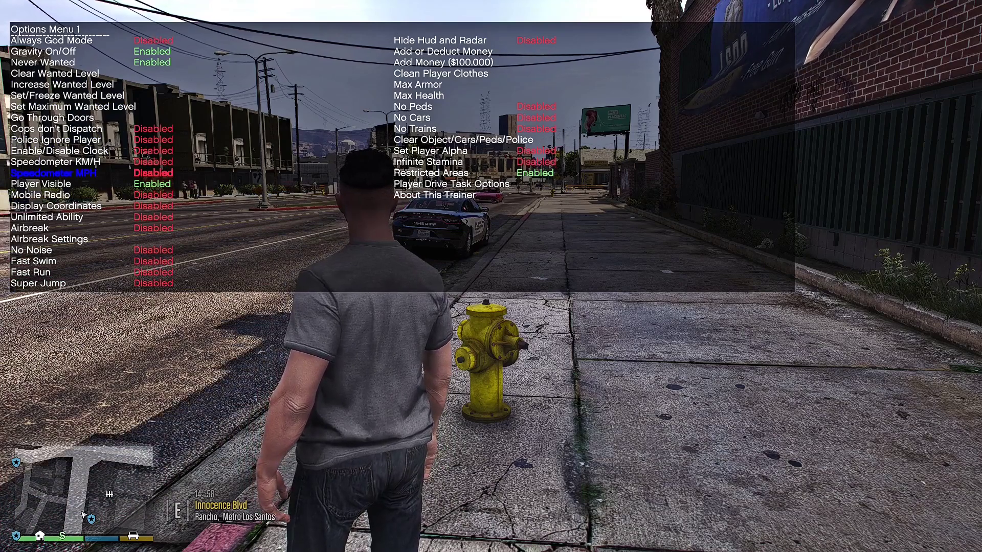
{"action": "key", "text": "Return"}
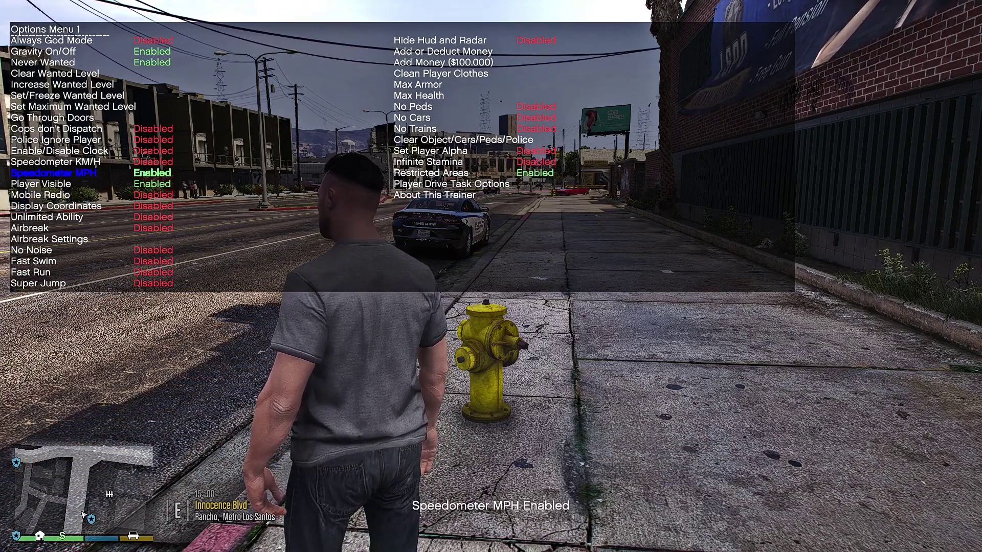
Step: Examine the trainer options listed below Speedometer MPH, from Player Visible through Airbreak
{"action": "key", "text": "Down"}
{"action": "key", "text": "Down"}
{"action": "key", "text": "Down"}
{"action": "key", "text": "Down"}
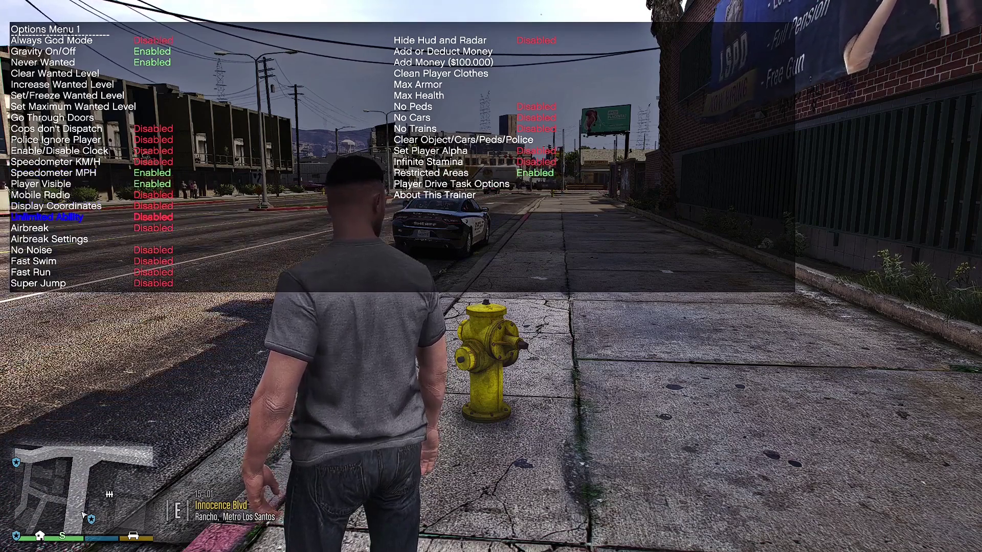
{"action": "key", "text": "Down"}
{"action": "key", "text": "Down"}
{"action": "key", "text": "Up"}
{"action": "key", "text": "Up"}
{"action": "key", "text": "Up"}
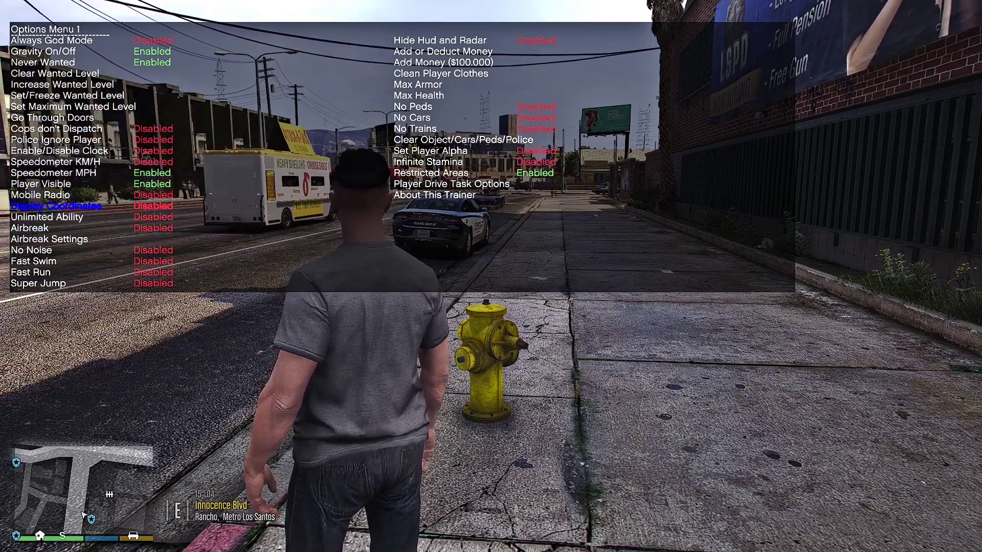
Step: Save the current trainer settings to trainerv.ini from Options Menu 2 and dismiss the trainer
{"action": "key", "text": "Right"}
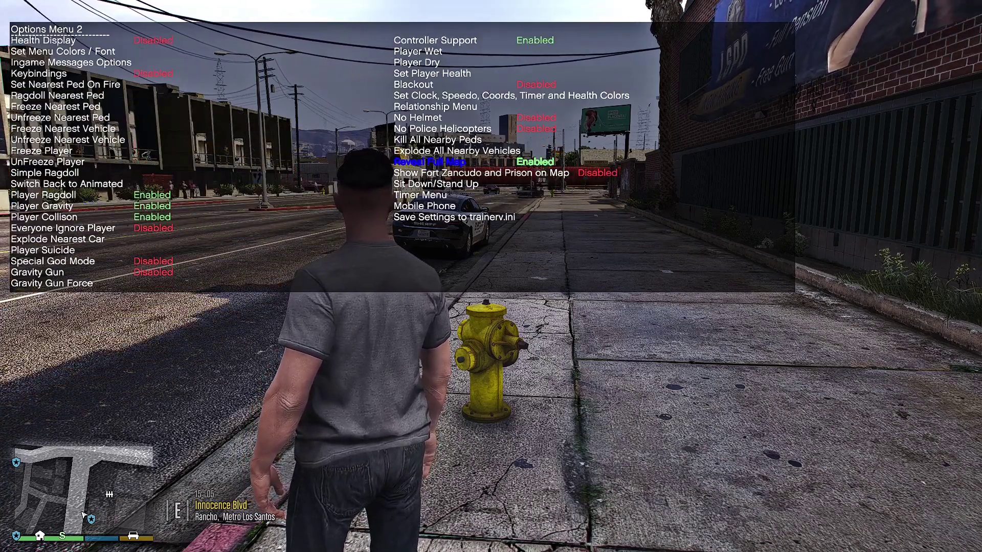
{"action": "key", "text": "Down"}
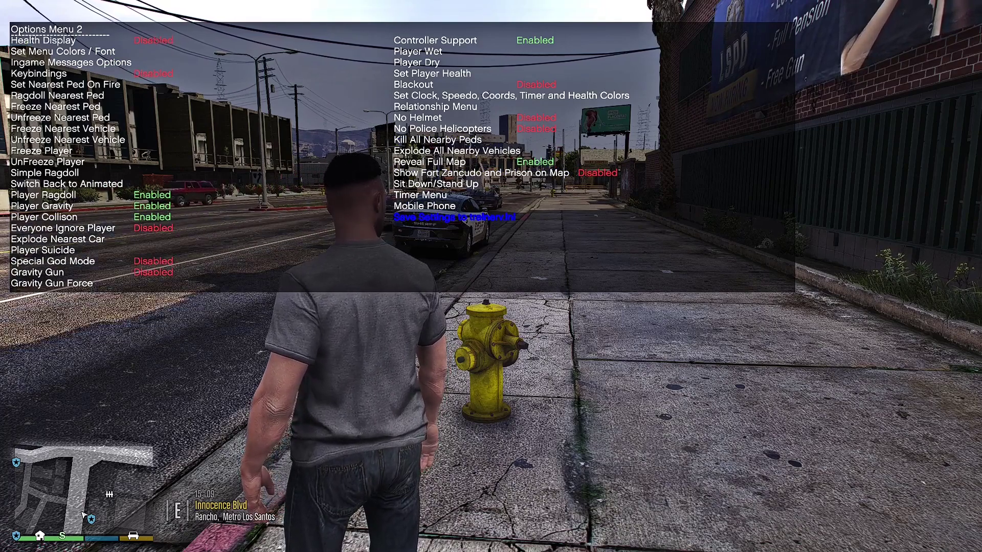
{"action": "key", "text": "Up"}
{"action": "key", "text": "Down"}
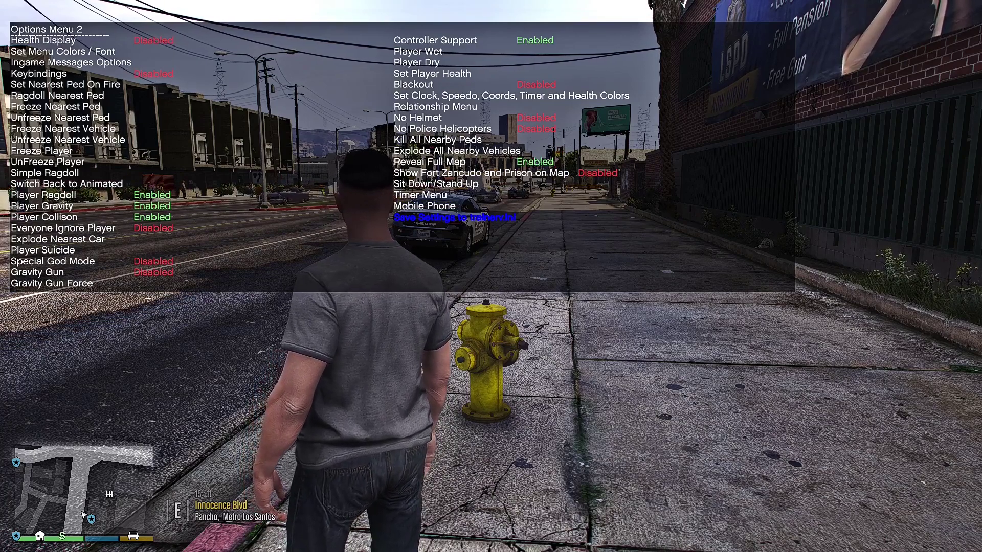
{"action": "key", "text": "KP_5"}
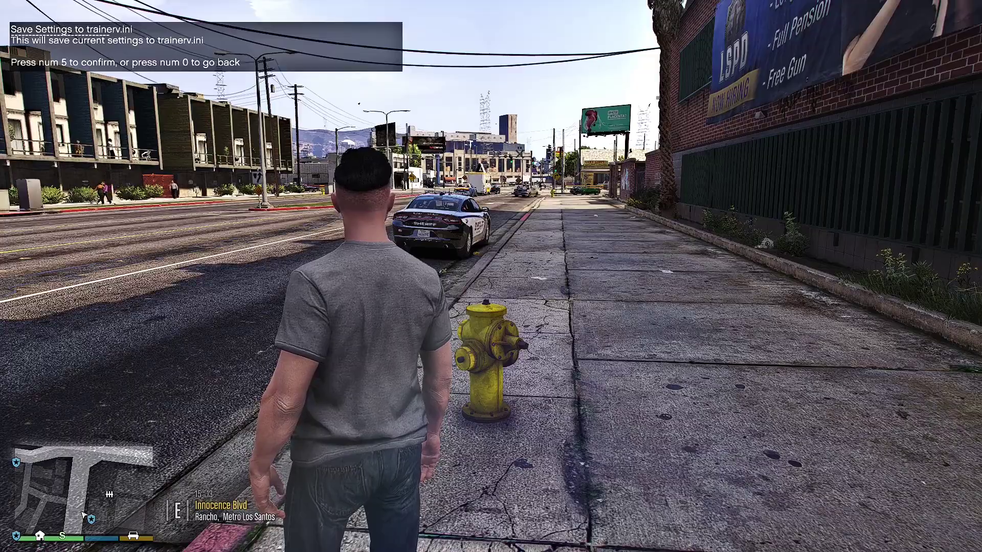
{"action": "key", "text": "KP_5"}
{"action": "key", "text": "w"}
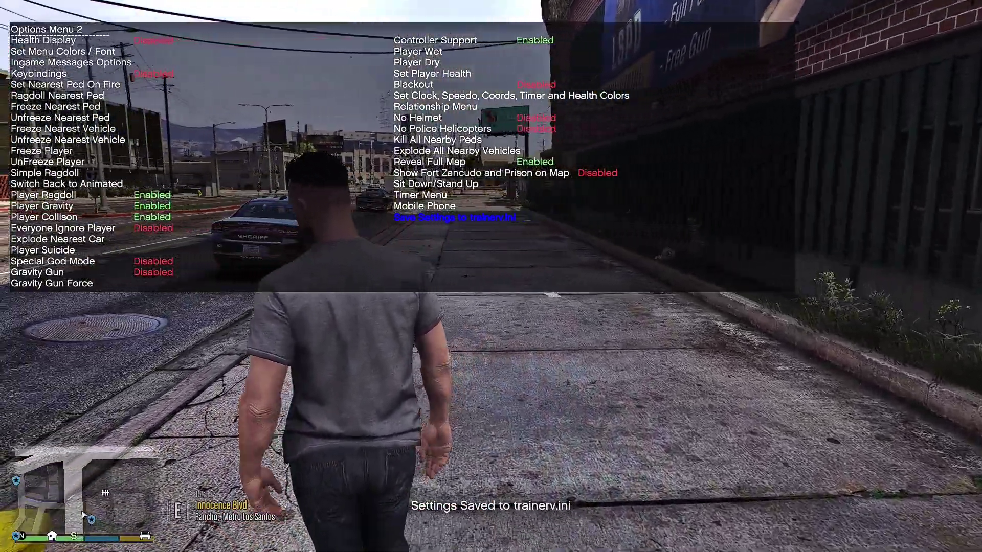
{"action": "key", "text": "F3"}
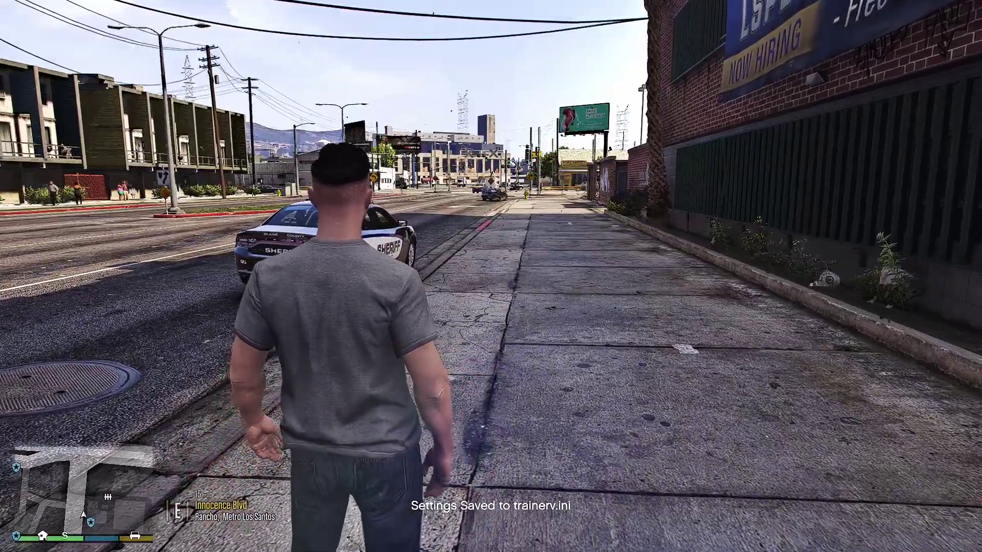
Step: Pause the game, examine the different areas of the map, and resume playing
{"action": "key", "text": "Escape"}
{"action": "left_click", "coordinate": [718, 138]}
{"action": "left_click_drag", "start_coordinate": [490, 199], "coordinate": [522, 112]}
{"action": "left_click_drag", "start_coordinate": [461, 342], "coordinate": [438, 508]}
{"action": "left_click_drag", "start_coordinate": [534, 230], "coordinate": [585, 49]}
{"action": "scroll", "coordinate": [420, 357], "scroll_direction": "up", "scroll_amount": 3}
{"action": "scroll", "coordinate": [415, 389], "scroll_direction": "down", "scroll_amount": 3}
{"action": "left_click_drag", "start_coordinate": [404, 413], "coordinate": [541, 105]}
{"action": "key", "text": "Escape"}
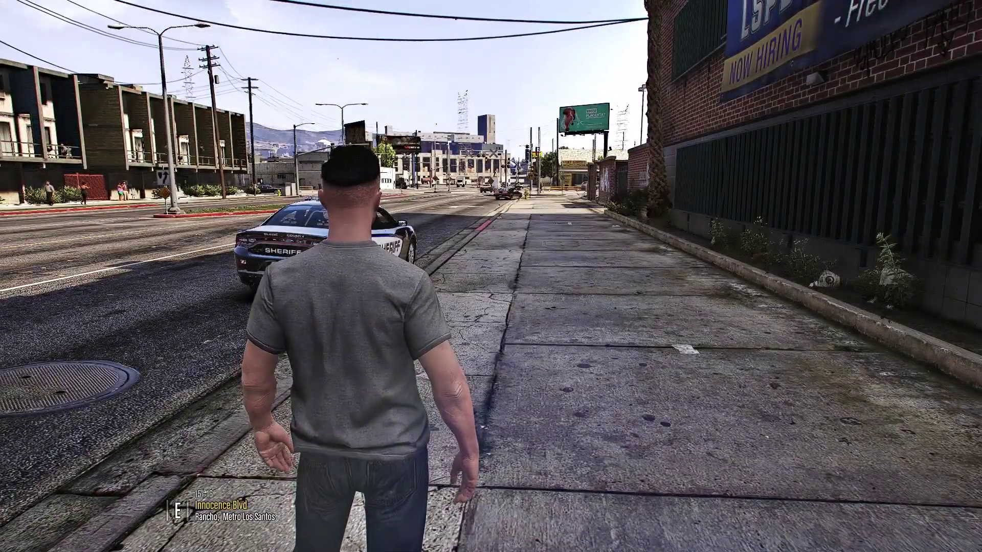
Step: Walk up to the parked sheriff cruiser on Innocence Blvd and view its livery from the side
{"action": "key", "text": "w"}
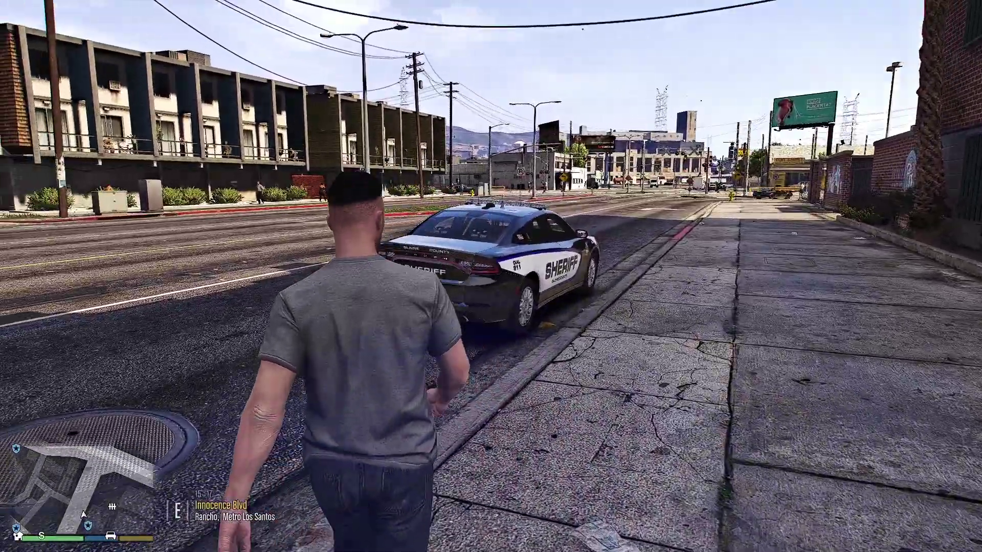
{"action": "key", "text": "w"}
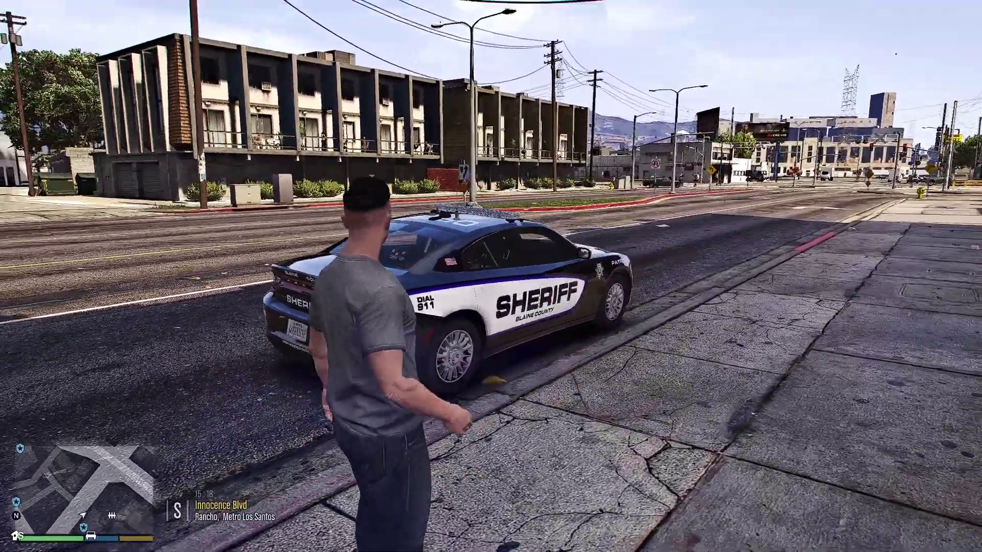
{"action": "key", "text": "w"}
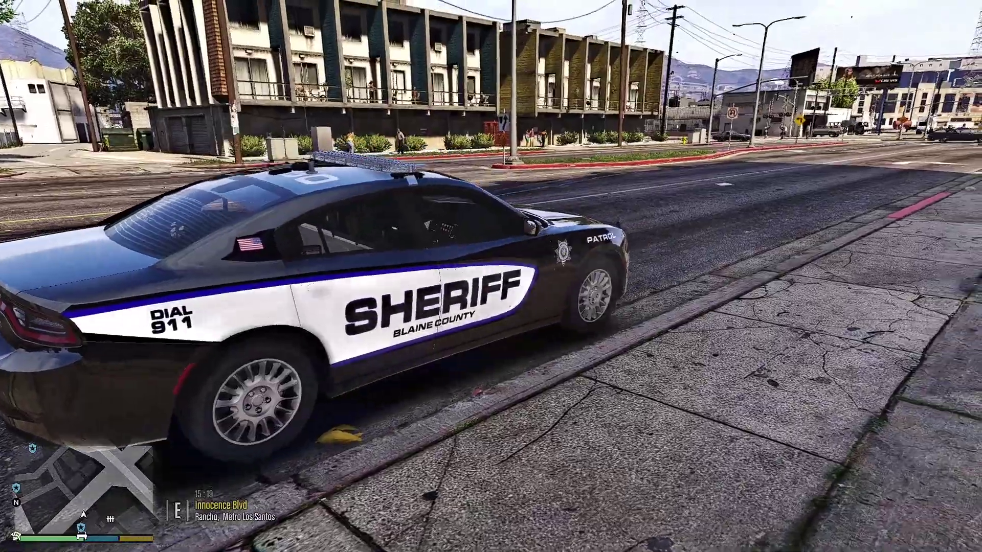
{"action": "key", "text": "w"}
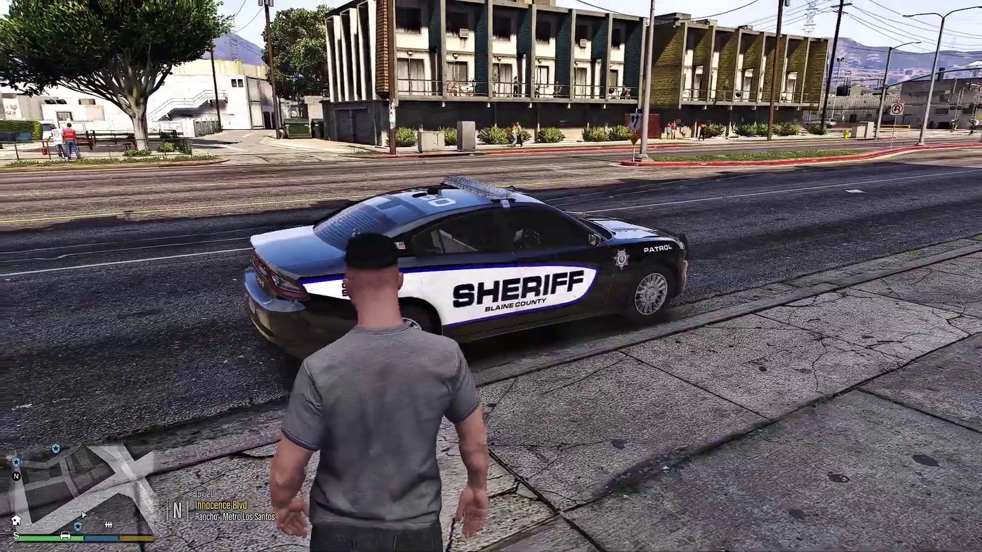
Step: Run to the Davis Sheriff Station entrance, go inside and go on duty
{"action": "key", "text": "w"}
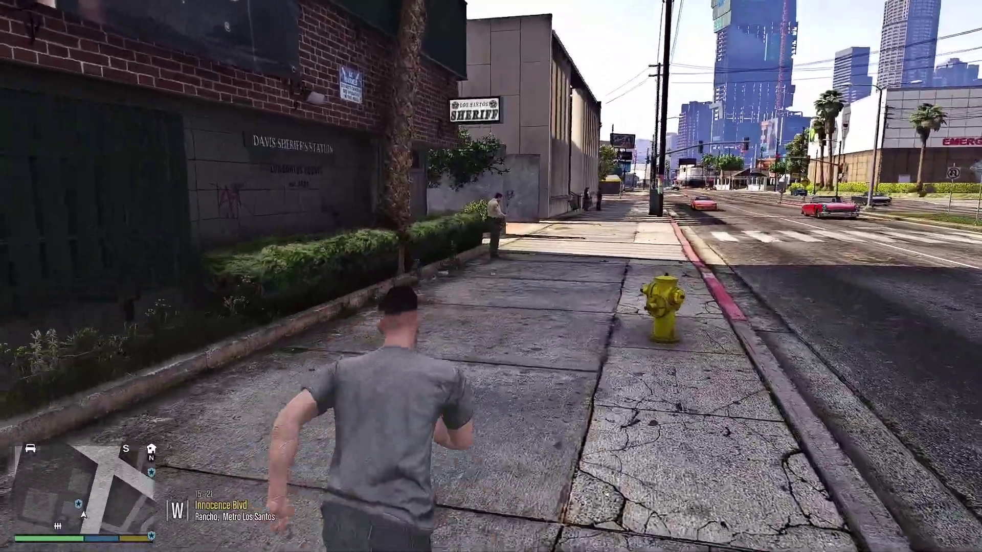
{"action": "key", "text": "w"}
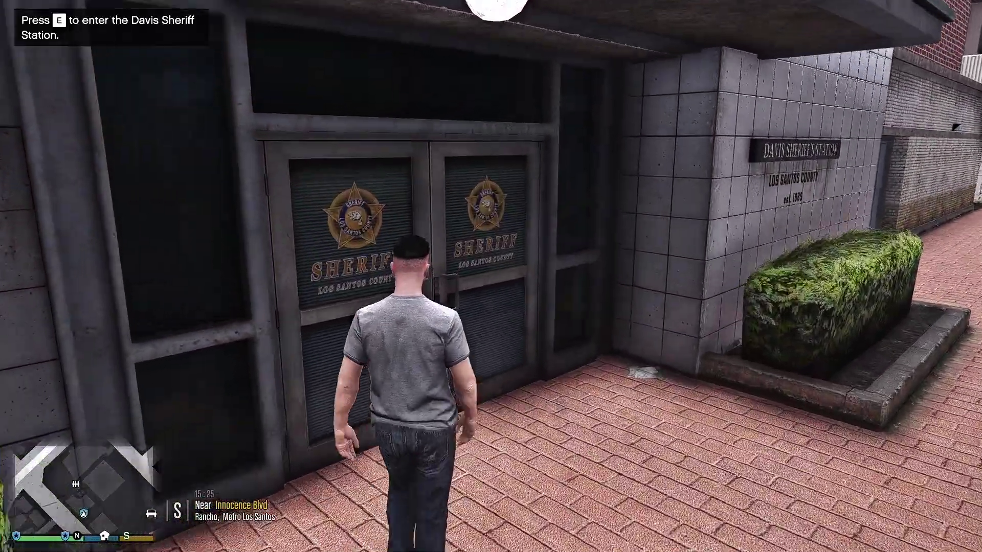
{"action": "key", "text": "w"}
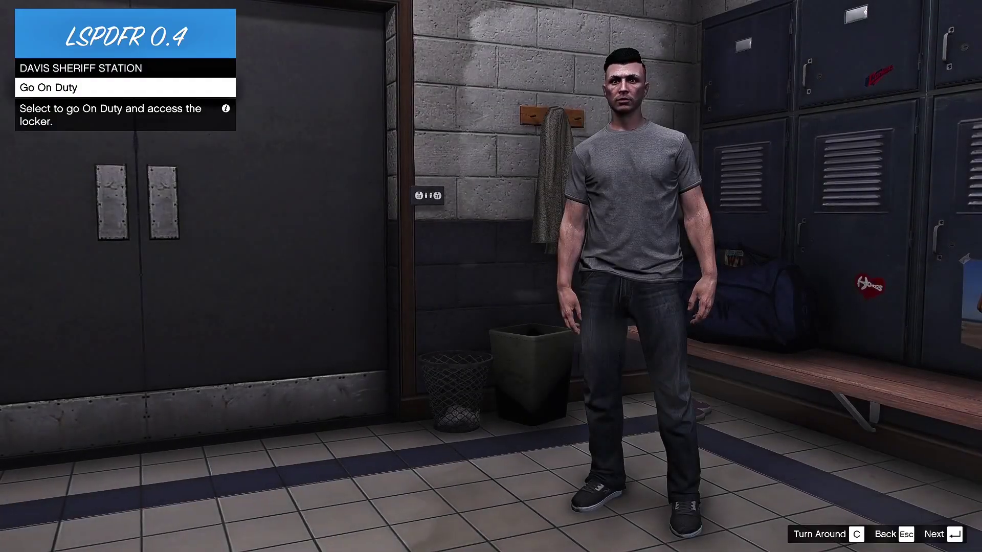
{"action": "key", "text": "Return"}
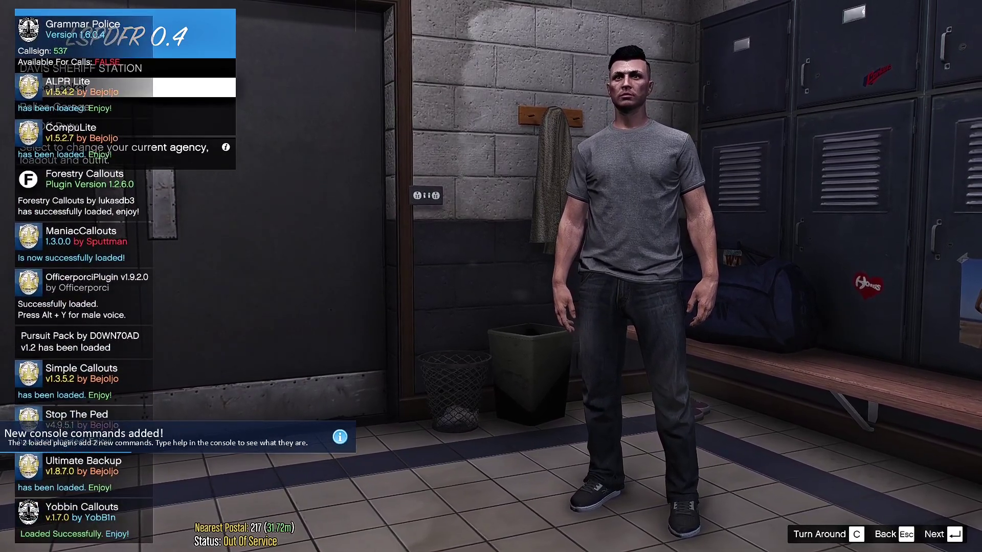
Step: Examine the on-duty station options Police Locker, Police Garage and Go Off Duty
{"action": "key", "text": "Down"}
{"action": "key", "text": "Down"}
{"action": "key", "text": "Up"}
{"action": "key", "text": "Up"}
{"action": "key", "text": "Down"}
{"action": "key", "text": "Down"}
{"action": "key", "text": "Up"}
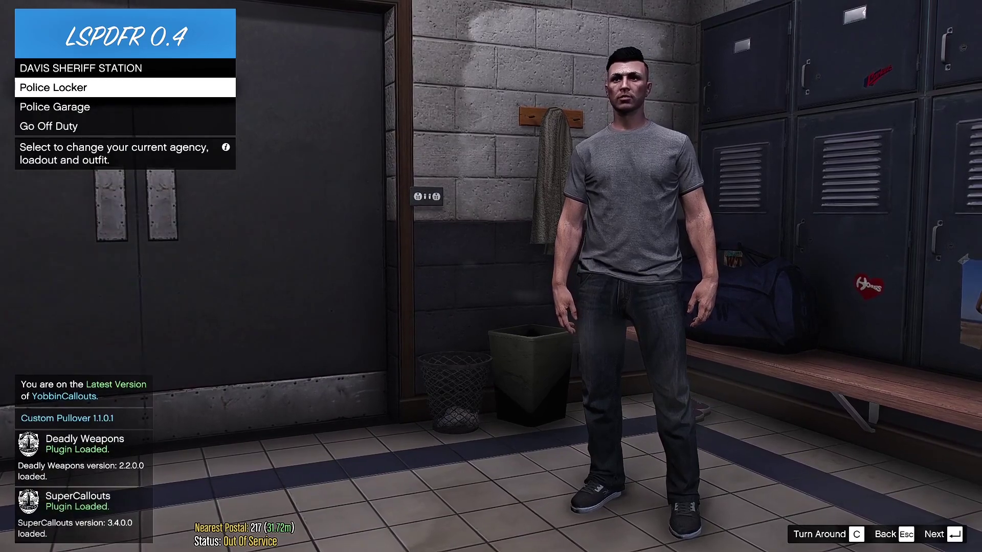
{"action": "key", "text": "Down"}
{"action": "key", "text": "Up"}
{"action": "key", "text": "Up"}
{"action": "key", "text": "Up"}
{"action": "key", "text": "Up"}
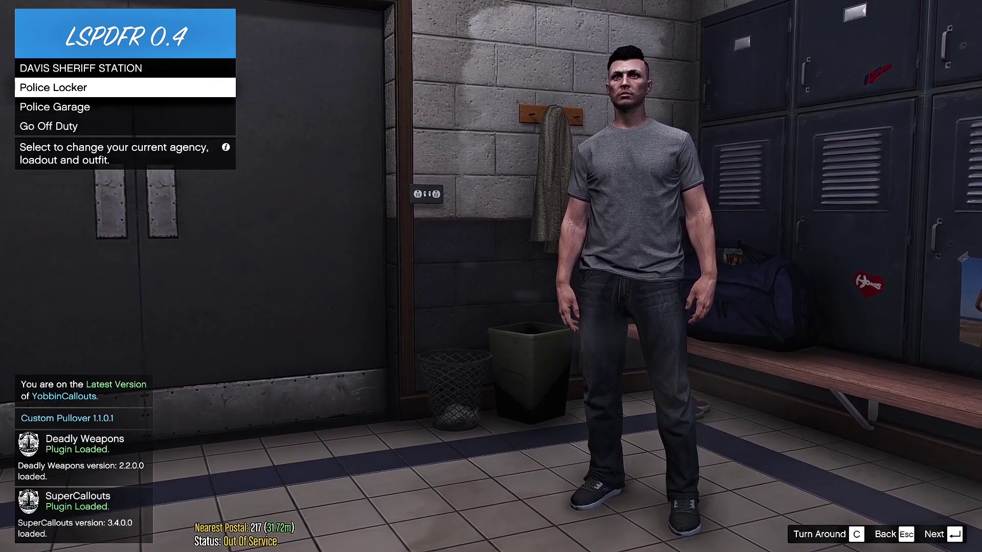
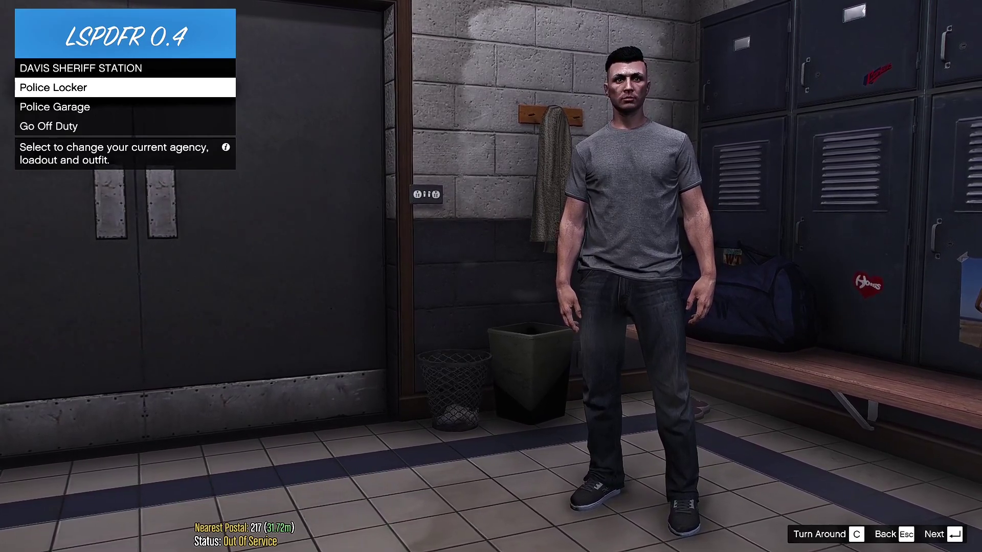
Step: Open the Police Locker and set the character's agency to LSPD
{"action": "key", "text": "Return"}
{"action": "key", "text": "Right"}
{"action": "key", "text": "Left"}
{"action": "key", "text": "Right"}
{"action": "key", "text": "Right"}
{"action": "key", "text": "Right"}
{"action": "key", "text": "Left"}
{"action": "key", "text": "Left"}
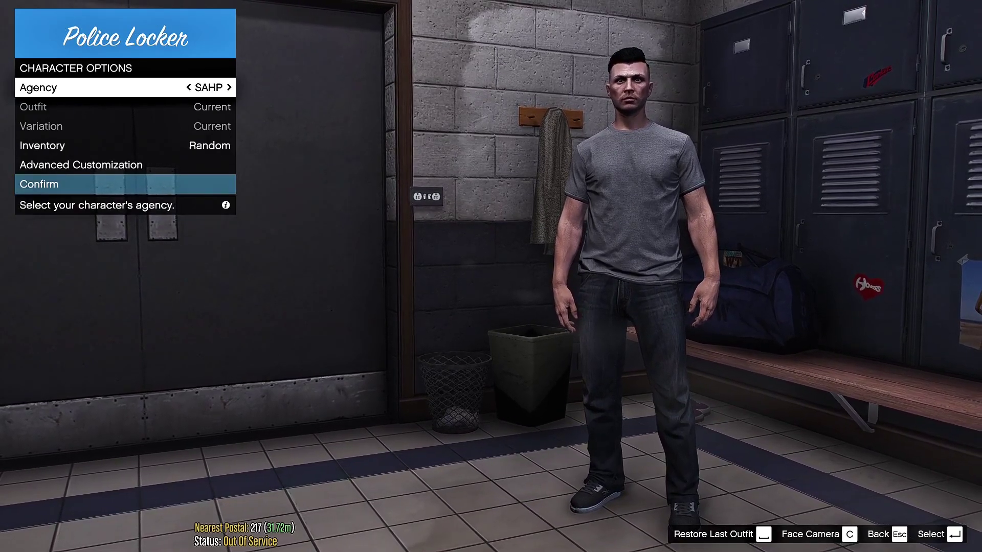
{"action": "key", "text": "Left"}
{"action": "key", "text": "Left"}
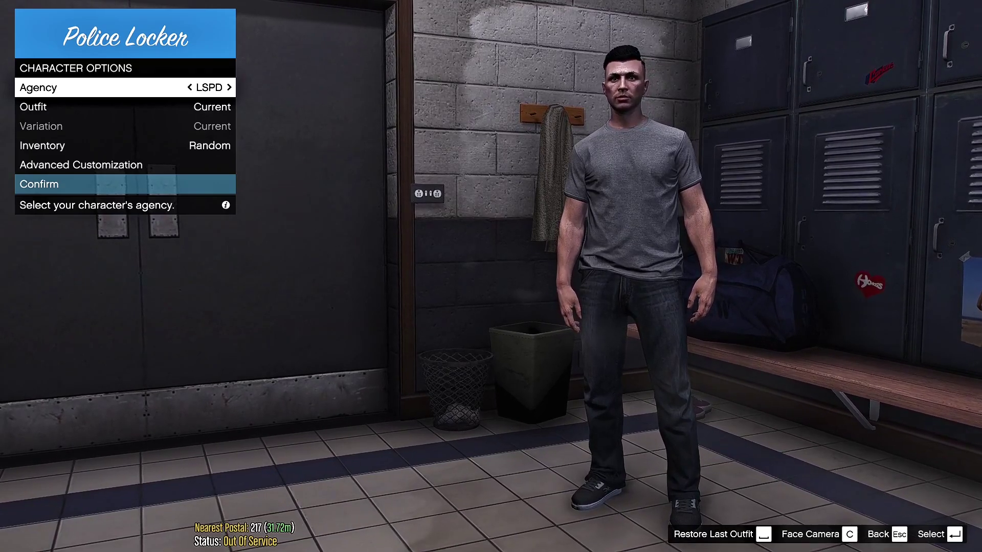
Step: Dress the character in The Cop outfit
{"action": "key", "text": "Down"}
{"action": "key", "text": "Right"}
{"action": "key", "text": "Left"}
{"action": "key", "text": "Right"}
{"action": "key", "text": "Left"}
{"action": "key", "text": "Right"}
{"action": "key", "text": "Left"}
{"action": "key", "text": "Right"}
Step: Set the outfit's variation to Random and the character's inventory to Patrol
{"action": "key", "text": "Down"}
{"action": "key", "text": "Right"}
{"action": "key", "text": "Left"}
{"action": "key", "text": "Right"}
{"action": "key", "text": "Right"}
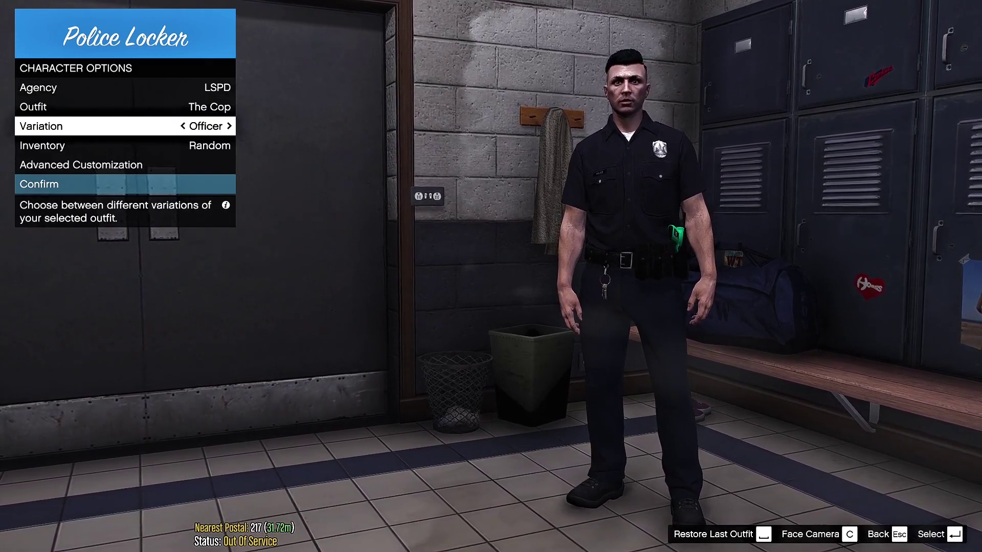
{"action": "key", "text": "Right"}
{"action": "key", "text": "Down"}
{"action": "key", "text": "Right"}
{"action": "key", "text": "Right"}
{"action": "key", "text": "Left"}
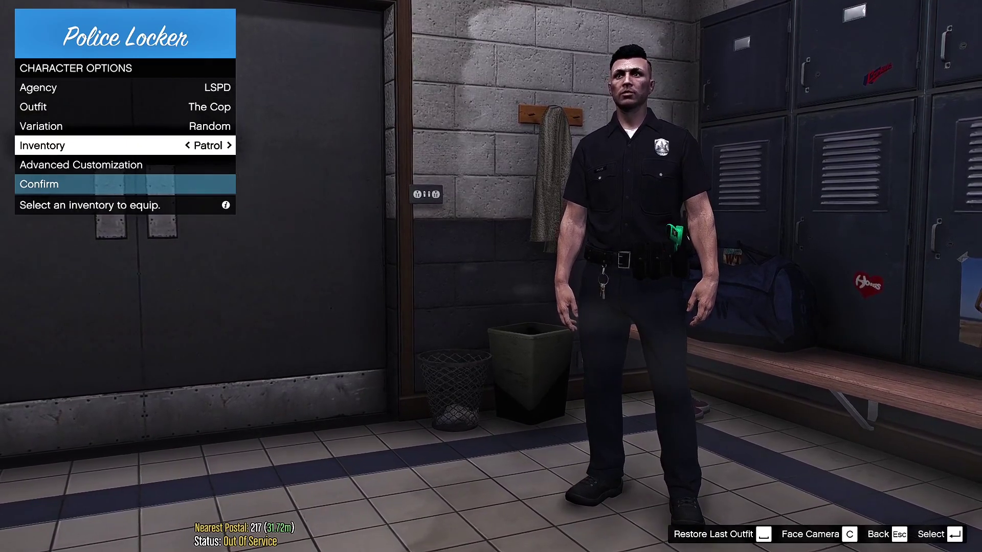
Step: Check which categories the locker's Advanced Customization offers and return to the character options
{"action": "key", "text": "Down"}
{"action": "key", "text": "Return"}
{"action": "key", "text": "Down"}
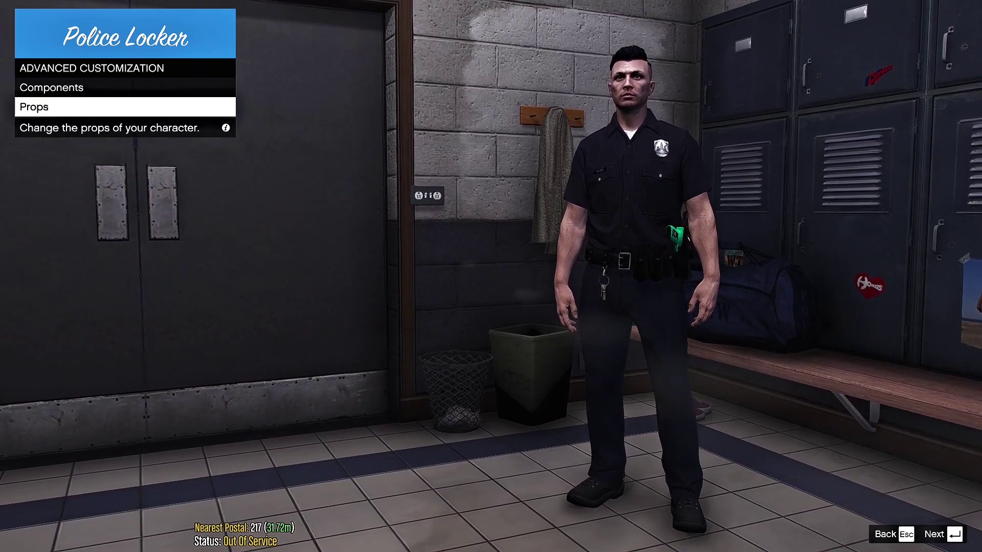
{"action": "key", "text": "Up"}
{"action": "key", "text": "Escape"}
Step: Review the character options for agency, outfit, variation, inventory and advanced customization
{"action": "key", "text": "Up"}
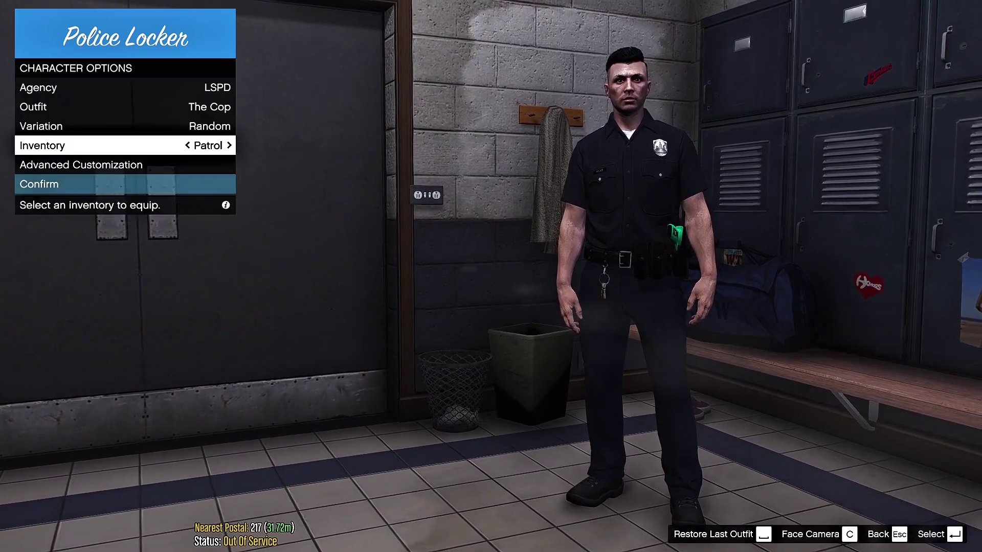
{"action": "key", "text": "Up"}
{"action": "key", "text": "Up"}
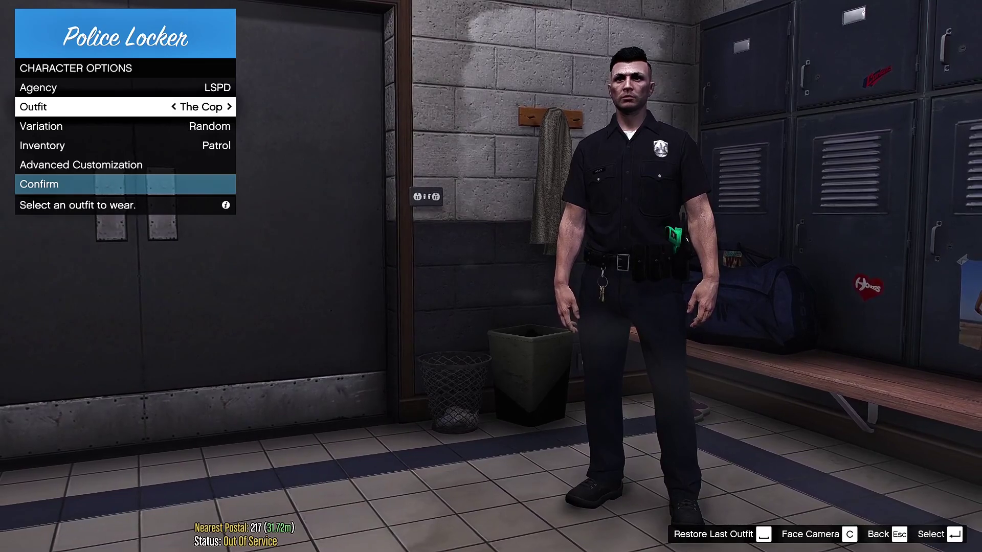
{"action": "key", "text": "Up"}
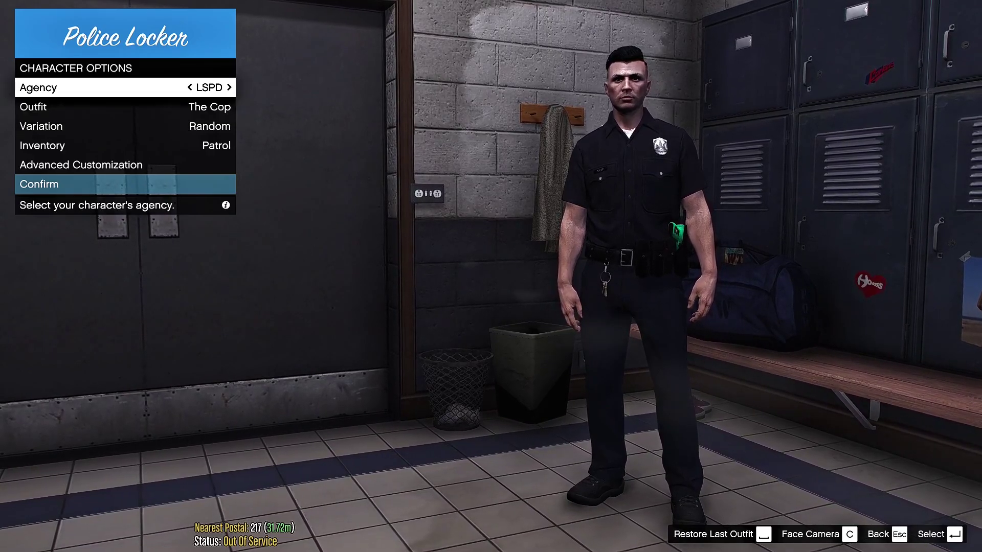
{"action": "key", "text": "Down"}
{"action": "key", "text": "Up"}
{"action": "key", "text": "Down"}
{"action": "key", "text": "Up"}
{"action": "key", "text": "Down"}
{"action": "key", "text": "Down"}
{"action": "key", "text": "Down"}
{"action": "key", "text": "Down"}
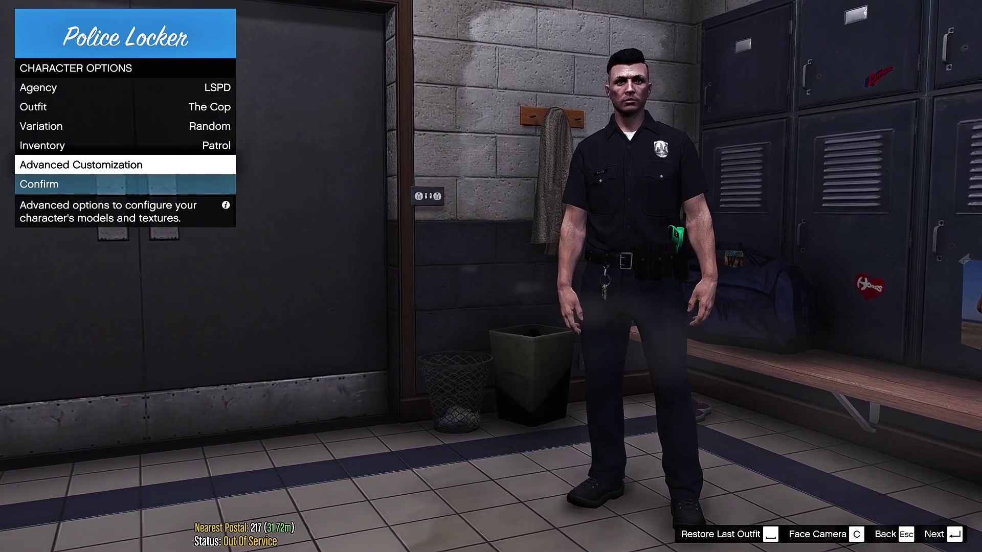
{"action": "key", "text": "Up"}
{"action": "key", "text": "Up"}
{"action": "key", "text": "Up"}
{"action": "key", "text": "Down"}
{"action": "key", "text": "Down"}
{"action": "key", "text": "Down"}
Step: Examine the character components available in Advanced Customization, from Component 0 onward
{"action": "key", "text": "Return"}
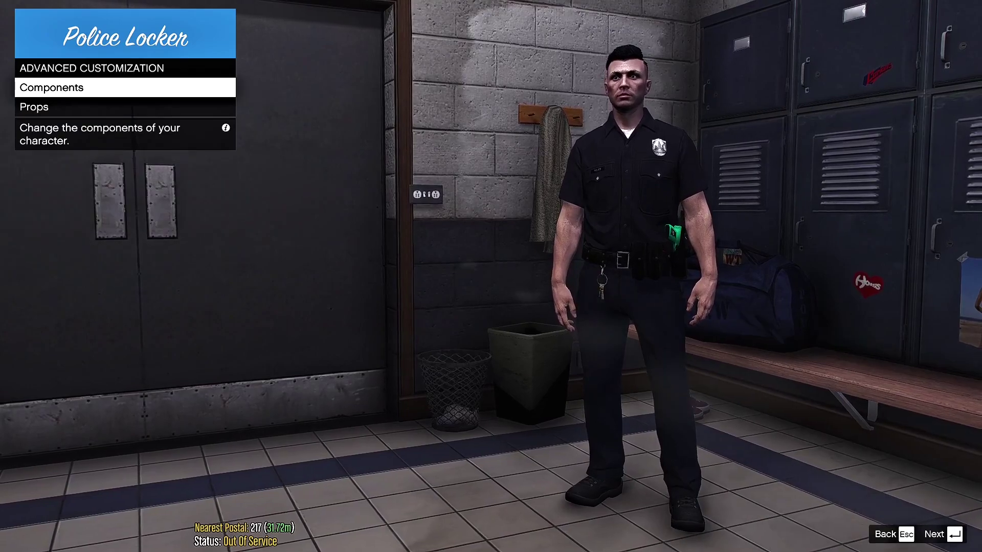
{"action": "key", "text": "Return"}
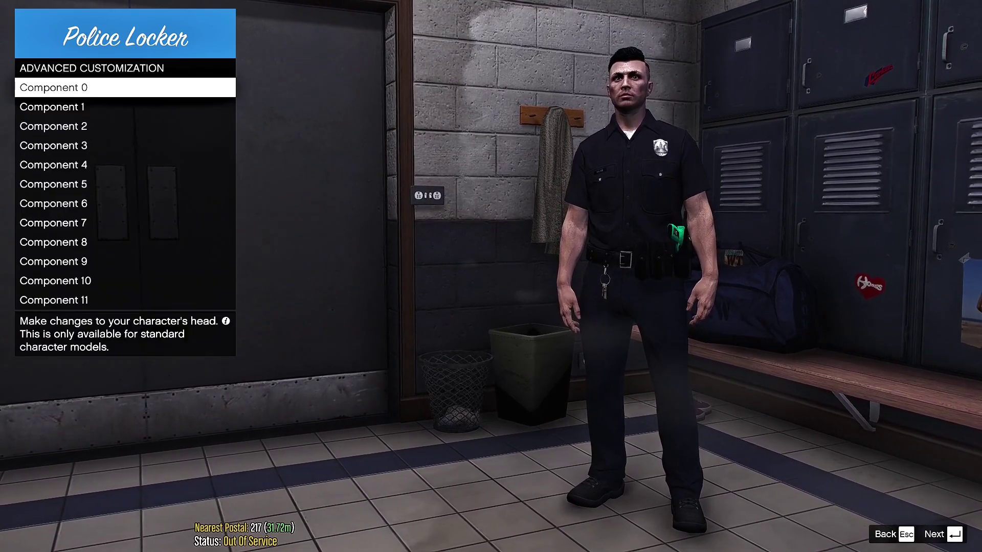
{"action": "key", "text": "Down"}
{"action": "key", "text": "Down"}
{"action": "key", "text": "Down"}
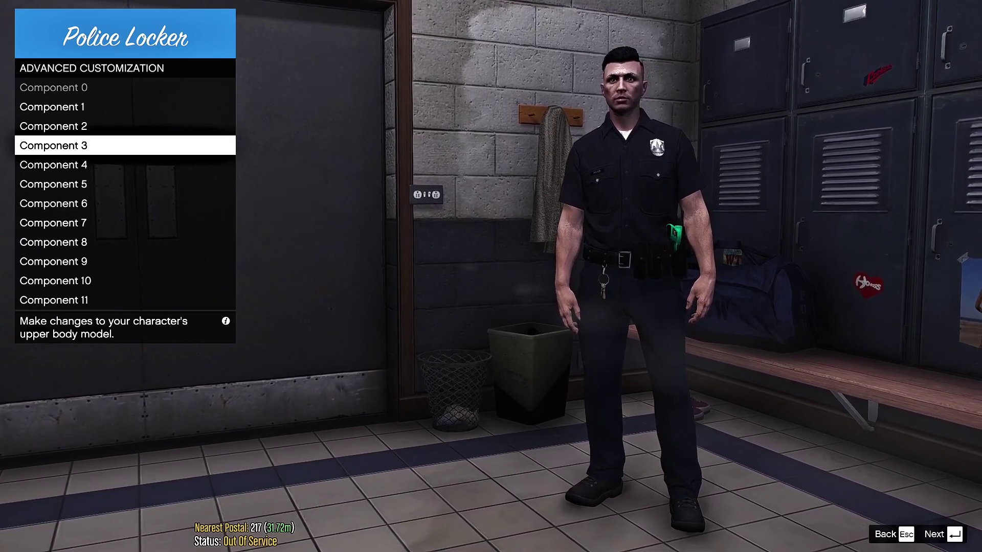
{"action": "key", "text": "Down"}
{"action": "key", "text": "Down"}
{"action": "key", "text": "Down"}
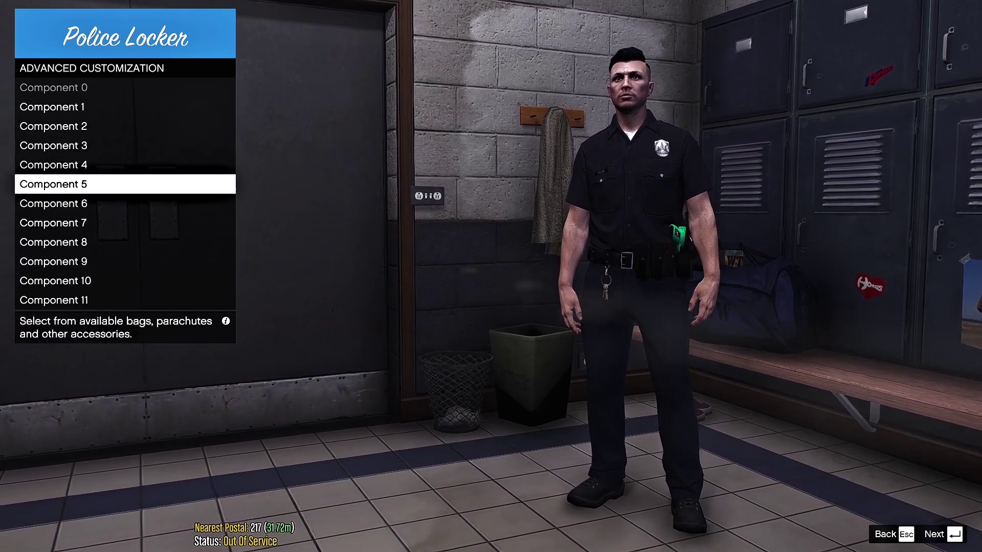
{"action": "key", "text": "Down"}
{"action": "key", "text": "Down"}
{"action": "key", "text": "Escape"}
Step: Examine the character props available in Advanced Customization
{"action": "key", "text": "Down"}
{"action": "key", "text": "Return"}
{"action": "key", "text": "Down"}
{"action": "key", "text": "Down"}
{"action": "key", "text": "Down"}
{"action": "key", "text": "Down"}
{"action": "key", "text": "Down"}
{"action": "key", "text": "Down"}
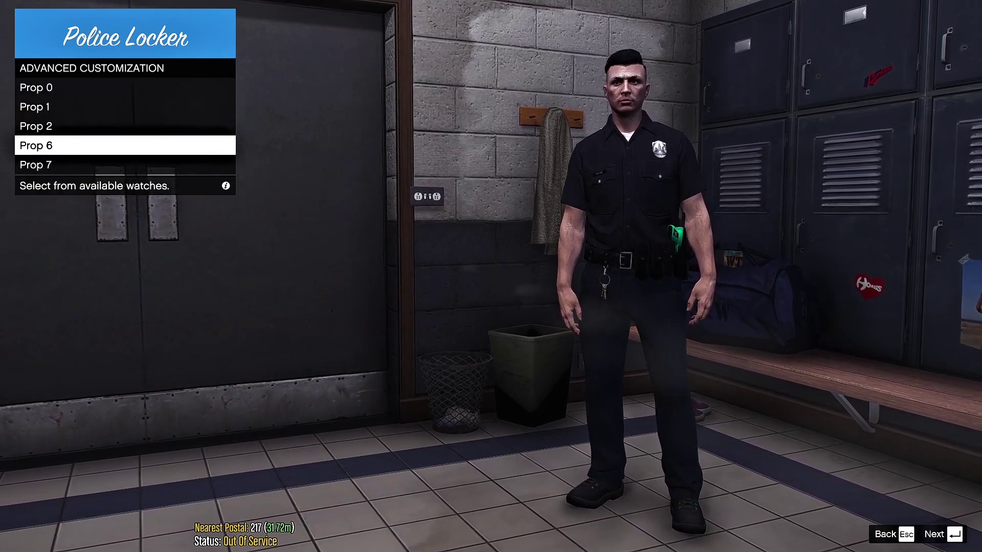
{"action": "key", "text": "Escape"}
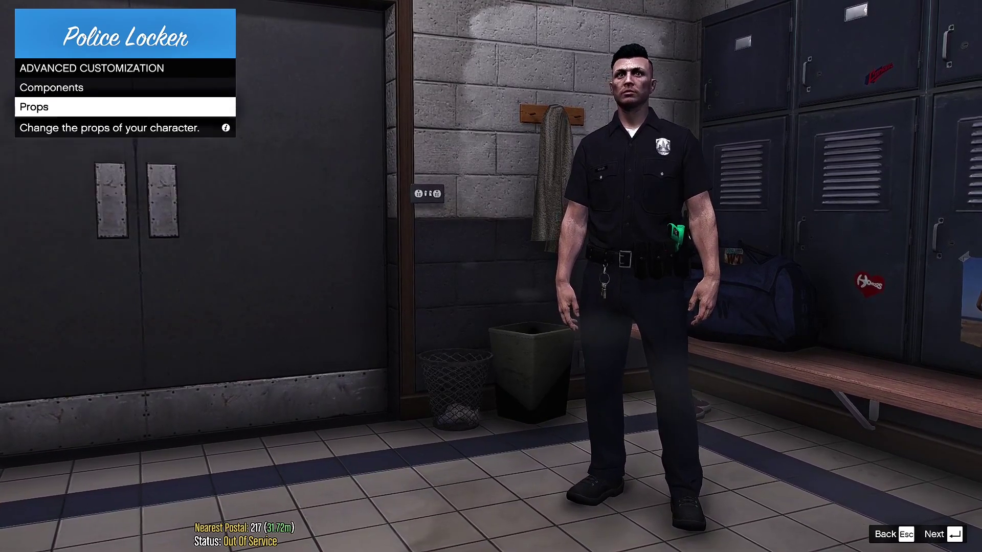
Step: Confirm the character selection and enter the Police Garage
{"action": "key", "text": "Escape"}
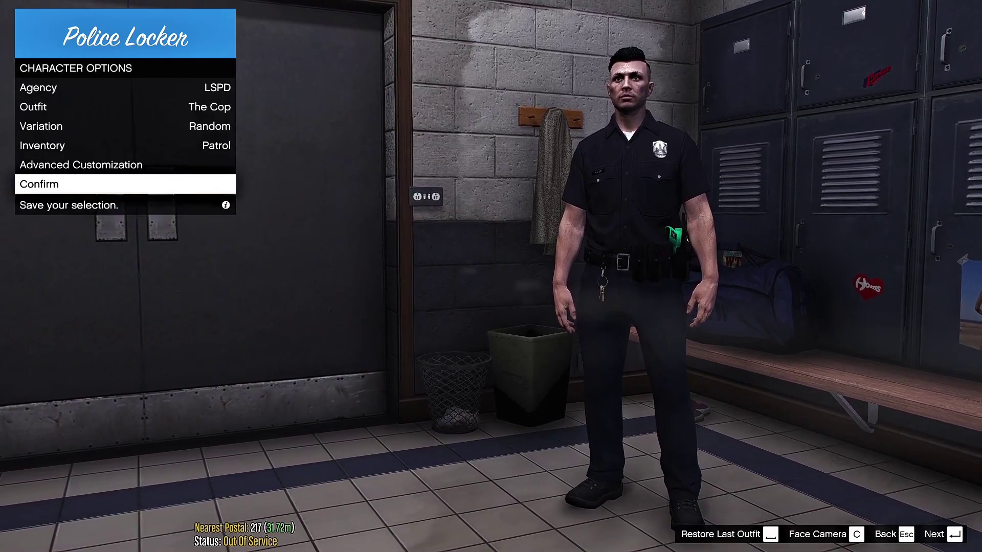
{"action": "key", "text": "Return"}
{"action": "key", "text": "Down"}
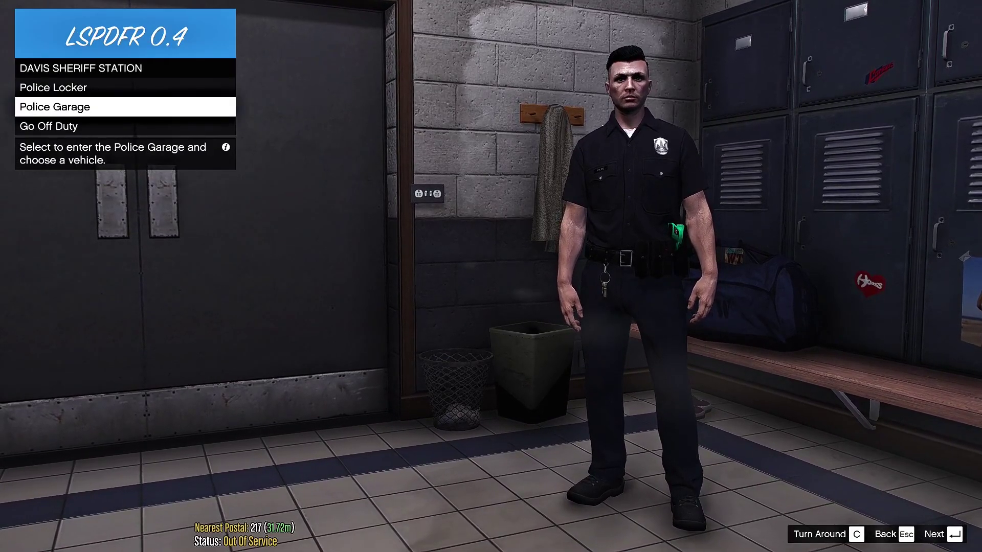
{"action": "key", "text": "Return"}
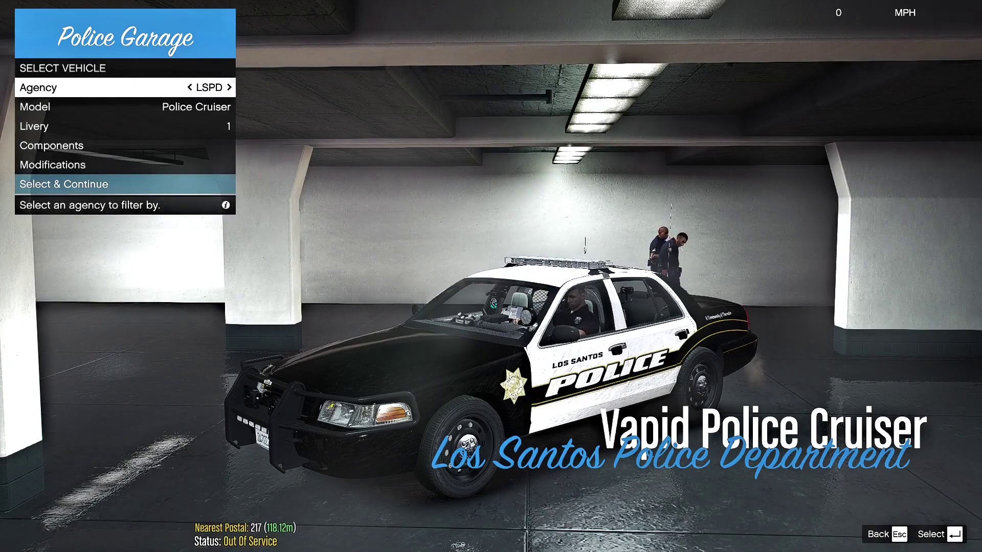
Step: Browse the LSPD vehicle models, including Police Buffalo, Police Transporter and Police Interceptor, and return to Police Cruiser
{"action": "key", "text": "Down"}
{"action": "key", "text": "Right"}
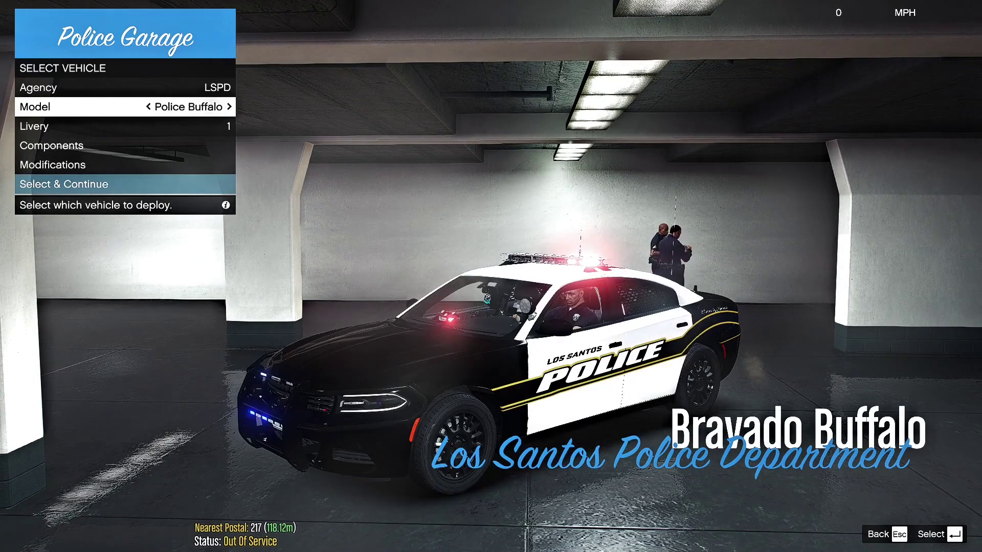
{"action": "key", "text": "Left"}
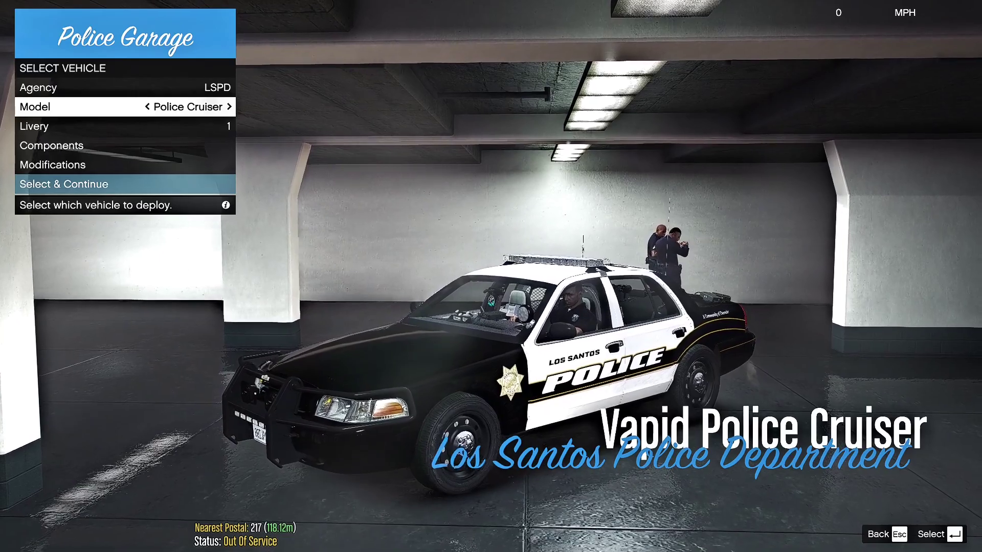
{"action": "key", "text": "Right"}
{"action": "key", "text": "Right"}
{"action": "key", "text": "Right"}
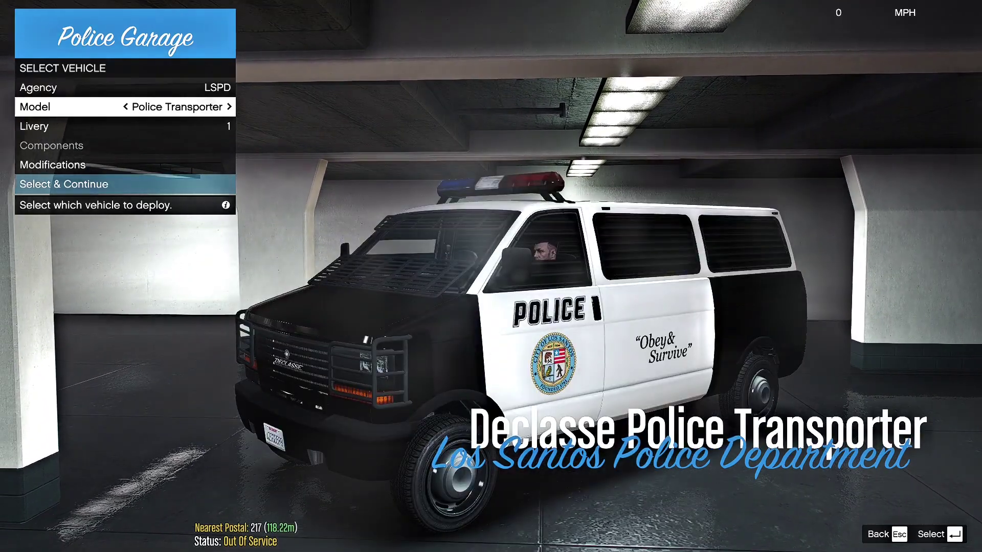
{"action": "key", "text": "Right"}
{"action": "key", "text": "Right"}
{"action": "key", "text": "Right"}
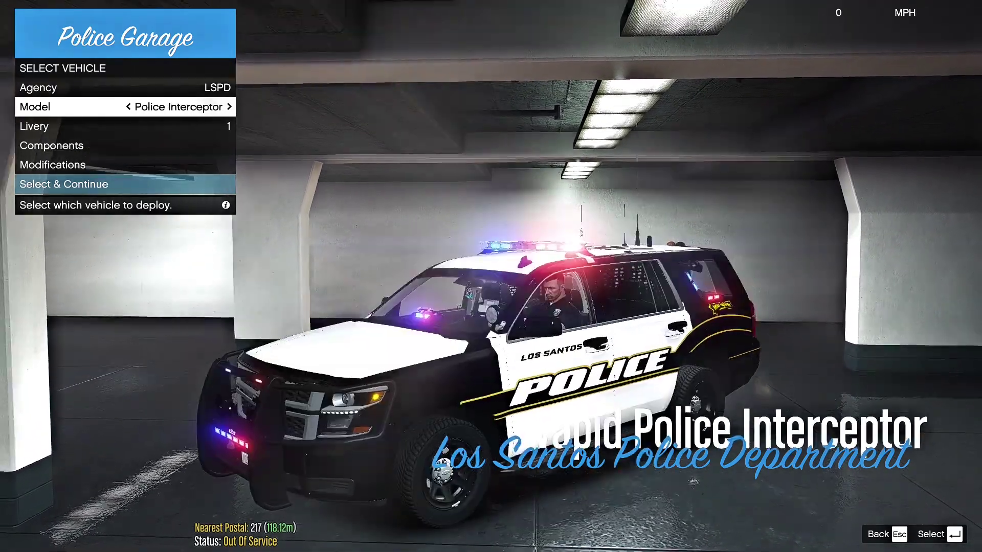
{"action": "key", "text": "Left"}
{"action": "key", "text": "Left"}
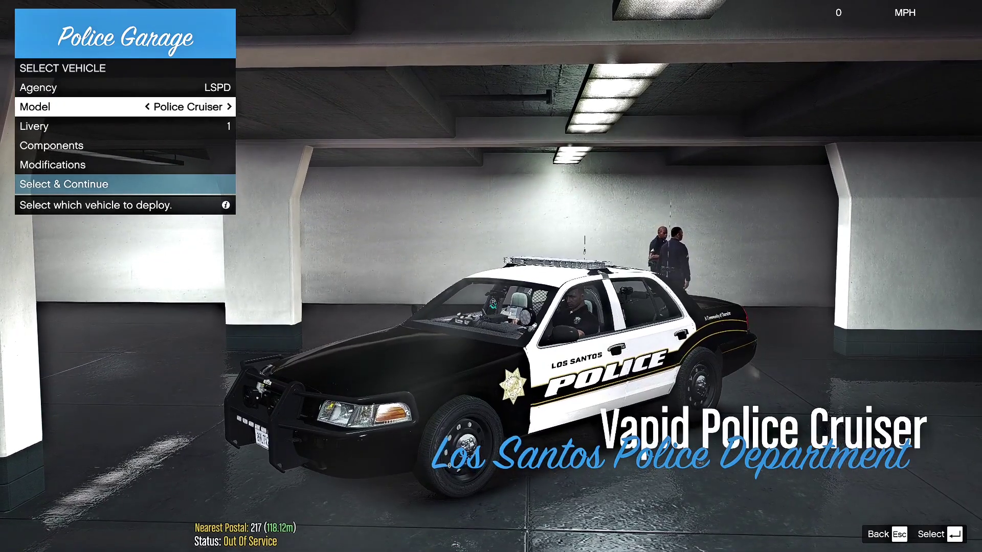
Step: Filter the garage vehicles by the LSSD agency
{"action": "key", "text": "Up"}
{"action": "key", "text": "Right"}
{"action": "key", "text": "Down"}
{"action": "key", "text": "Up"}
{"action": "key", "text": "Left"}
{"action": "key", "text": "Right"}
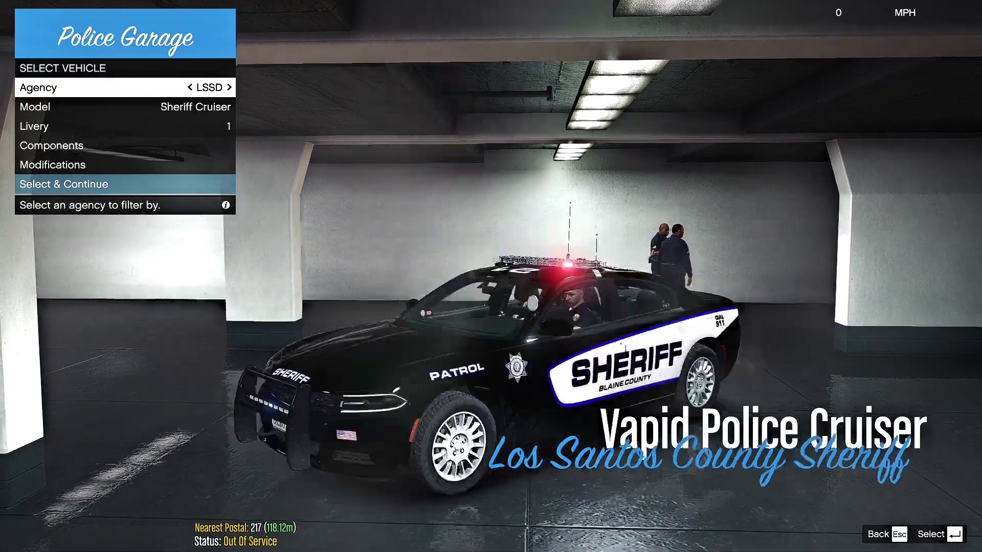
Step: Browse the garage vehicles of the SAHP and NYSP agencies, including Police Biker and Police Roadcruiser
{"action": "key", "text": "Right"}
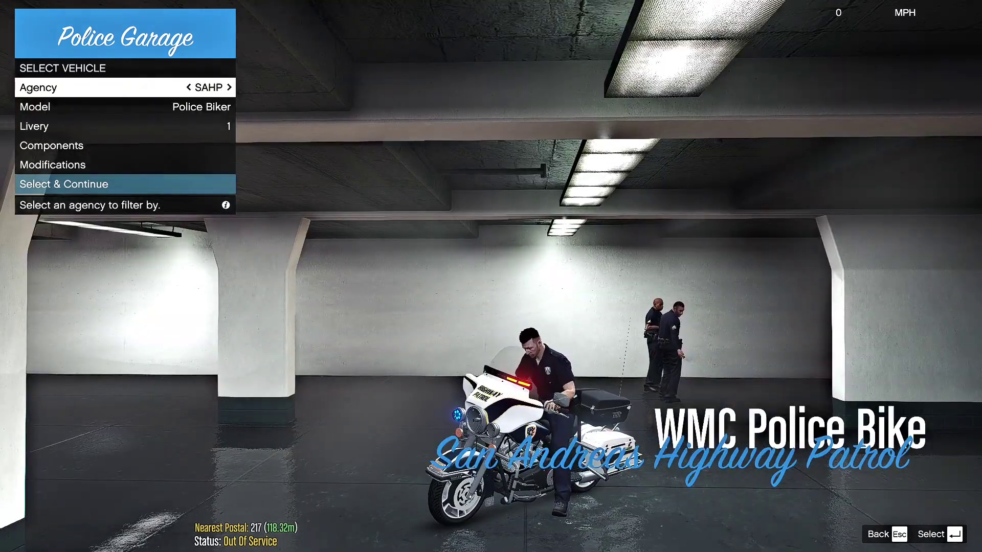
{"action": "key", "text": "Down"}
{"action": "key", "text": "Down"}
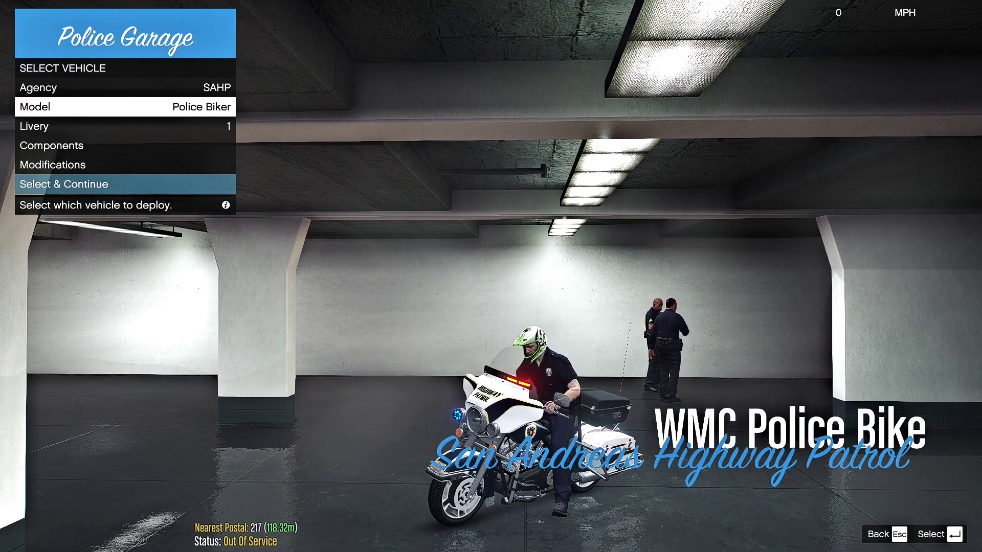
{"action": "key", "text": "Up"}
{"action": "key", "text": "Up"}
{"action": "key", "text": "Right"}
{"action": "key", "text": "Down"}
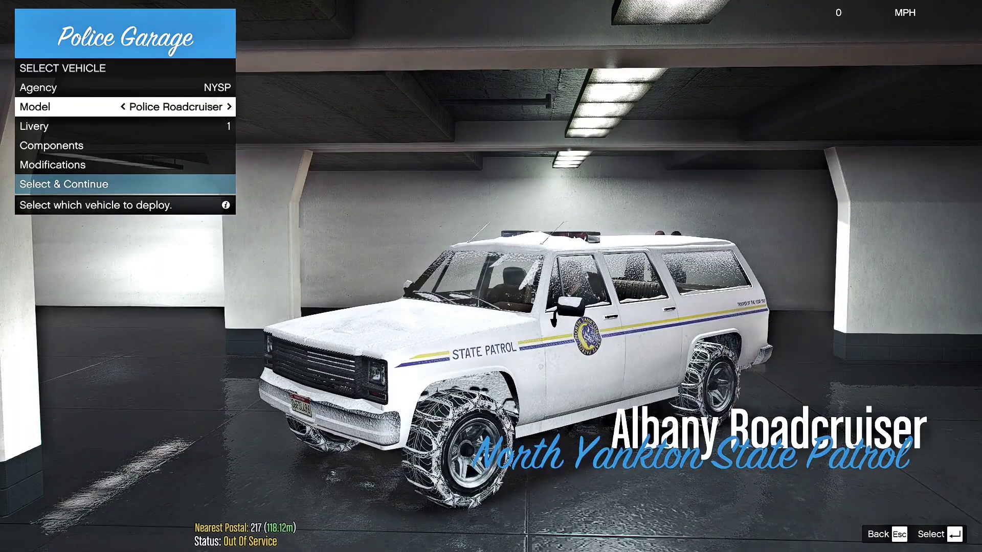
{"action": "key", "text": "Right"}
Step: Browse the garage vehicles of the NOOSE, FIB and SAPR agencies, including Unmarked Granger, Unmarked Buffalo and Park Ranger
{"action": "key", "text": "Up"}
{"action": "key", "text": "Right"}
{"action": "key", "text": "Down"}
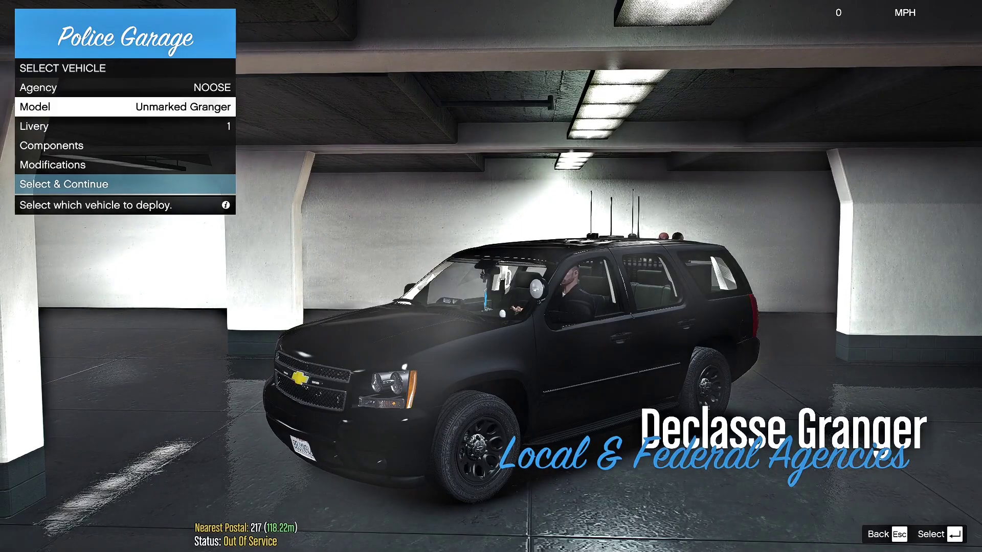
{"action": "key", "text": "Up"}
{"action": "key", "text": "Right"}
{"action": "key", "text": "Down"}
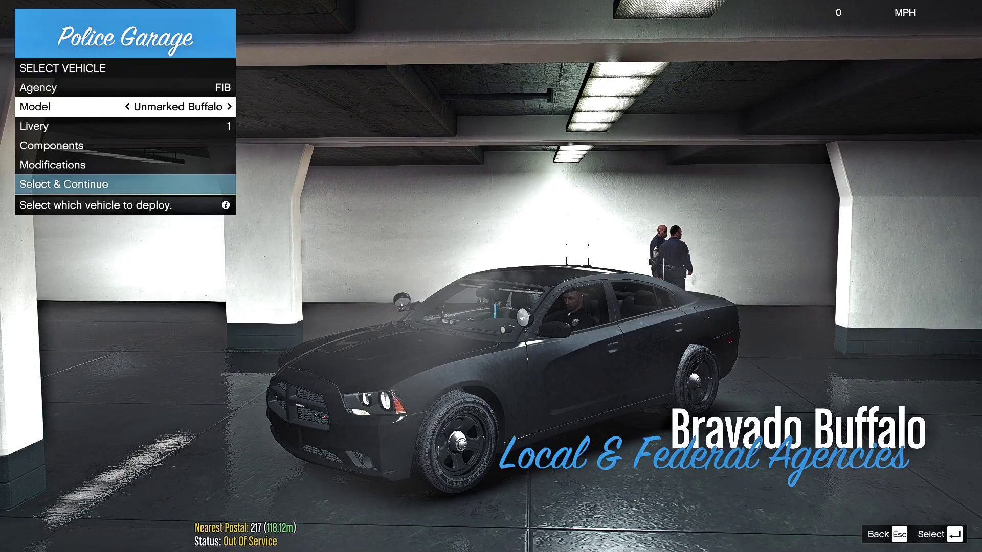
{"action": "key", "text": "Right"}
{"action": "key", "text": "Up"}
{"action": "key", "text": "Right"}
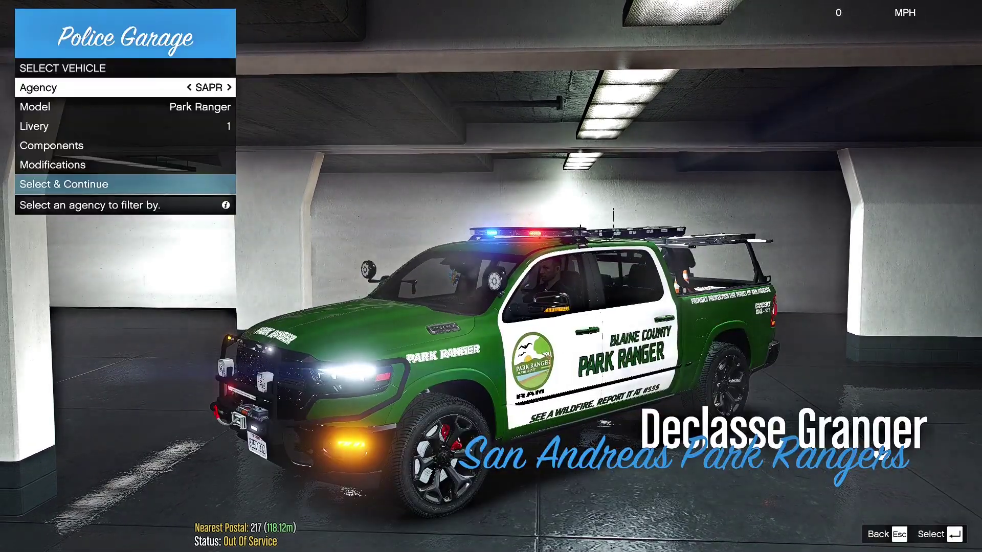
Step: Set the agency to LSPD and deploy the Police Cruiser with livery 1 to start the shift
{"action": "key", "text": "Right"}
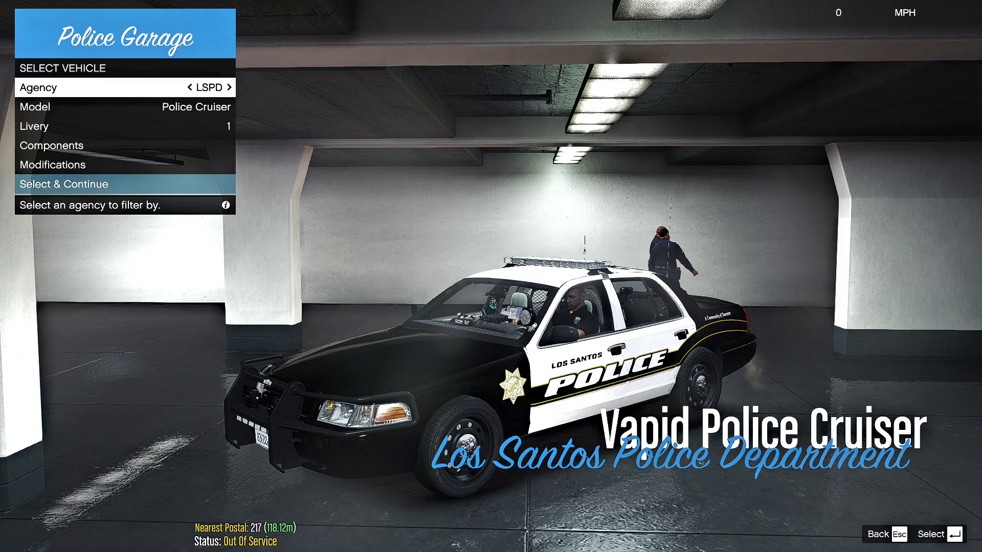
{"action": "key", "text": "Right"}
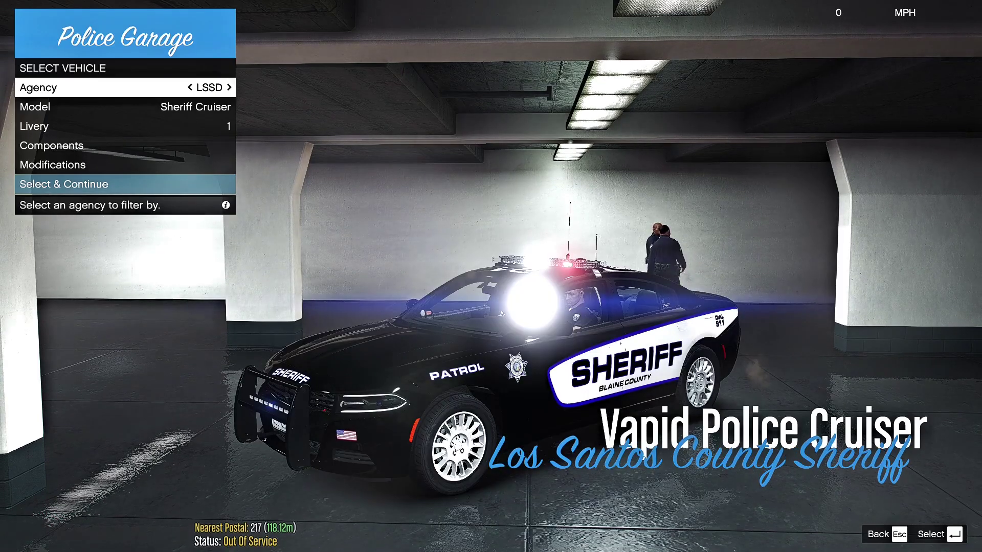
{"action": "key", "text": "Left"}
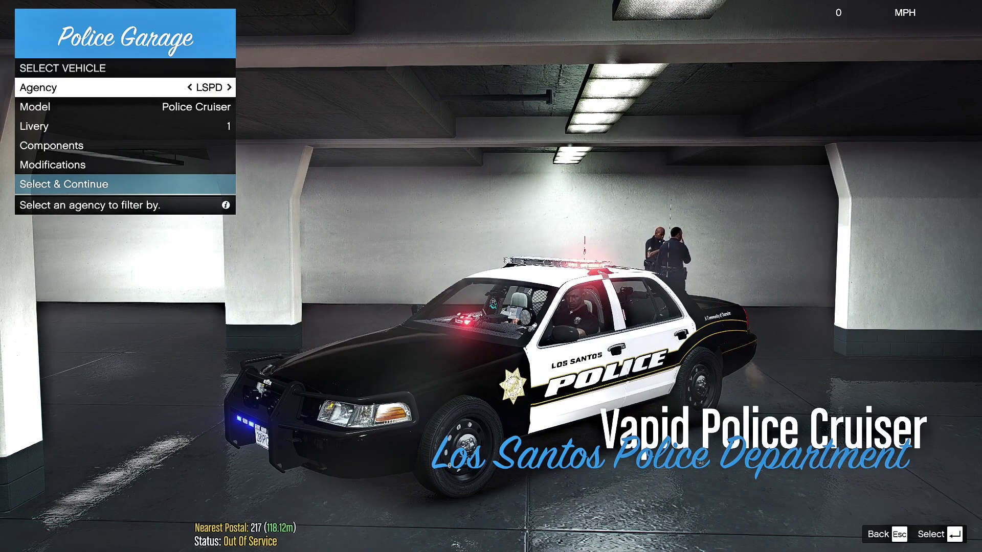
{"action": "key", "text": "Down"}
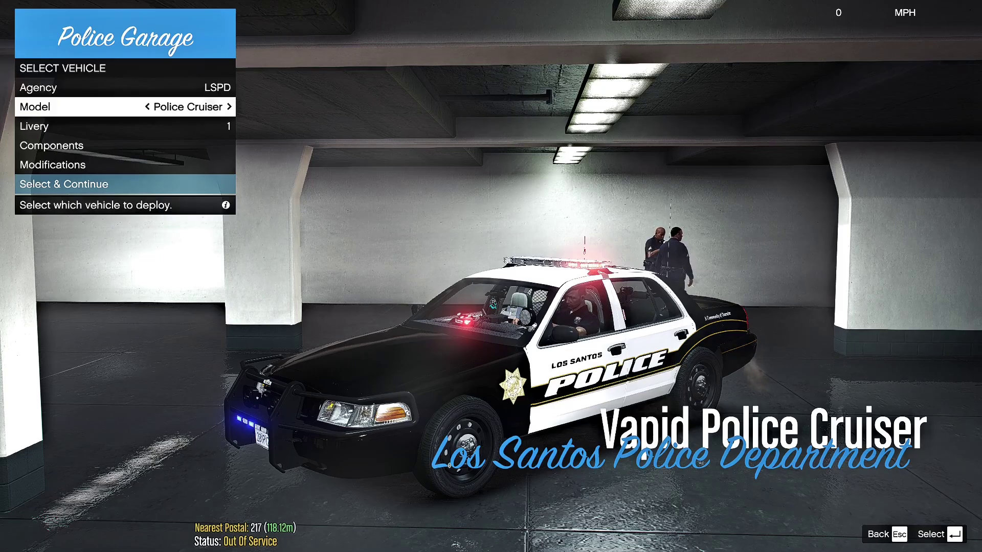
{"action": "key", "text": "Down"}
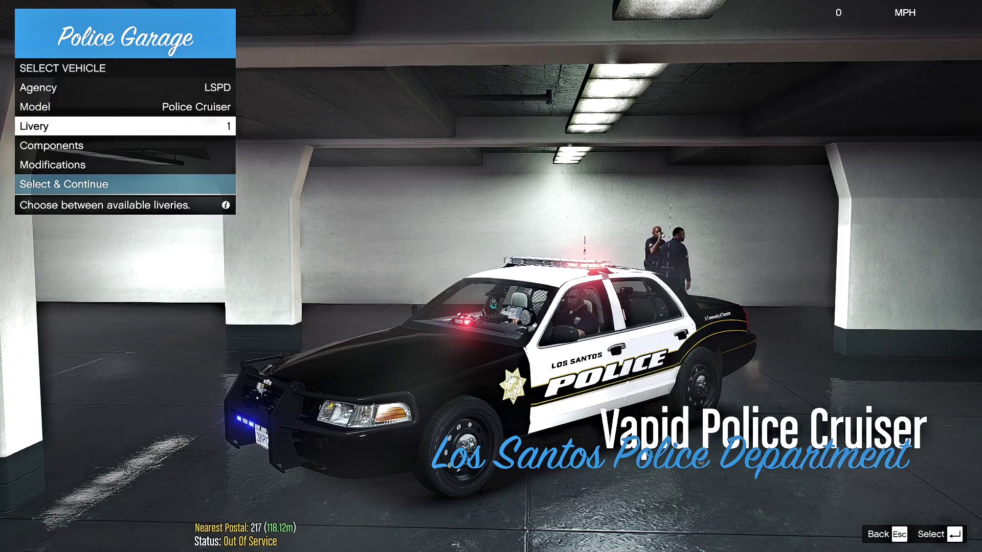
{"action": "key", "text": "Down"}
{"action": "key", "text": "Down"}
{"action": "key", "text": "Down"}
{"action": "key", "text": "Return"}
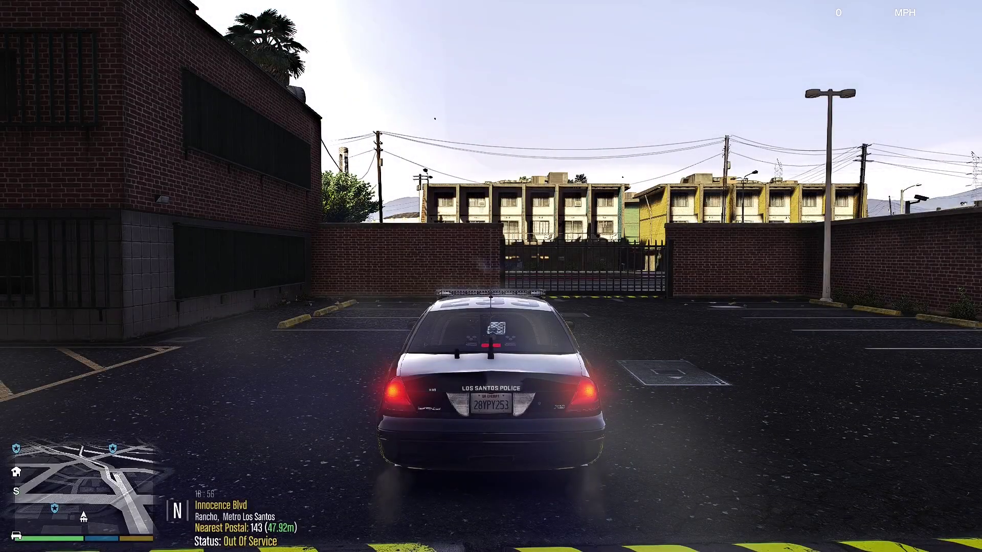
Step: Cycle through the camera views of the patrol car, including the view from the front
{"action": "key", "text": "v"}
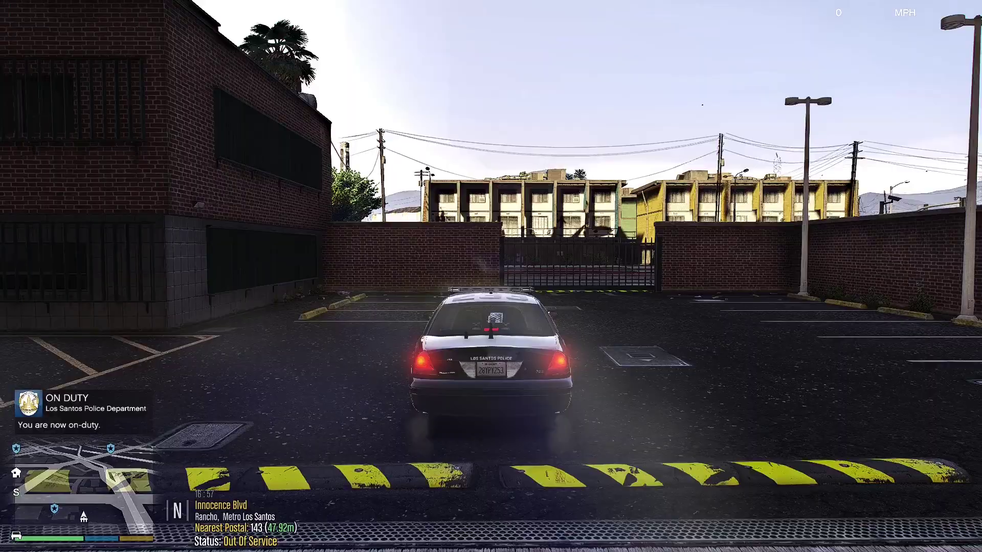
{"action": "key", "text": "v"}
{"action": "key", "text": "v"}
{"action": "key", "text": "c"}
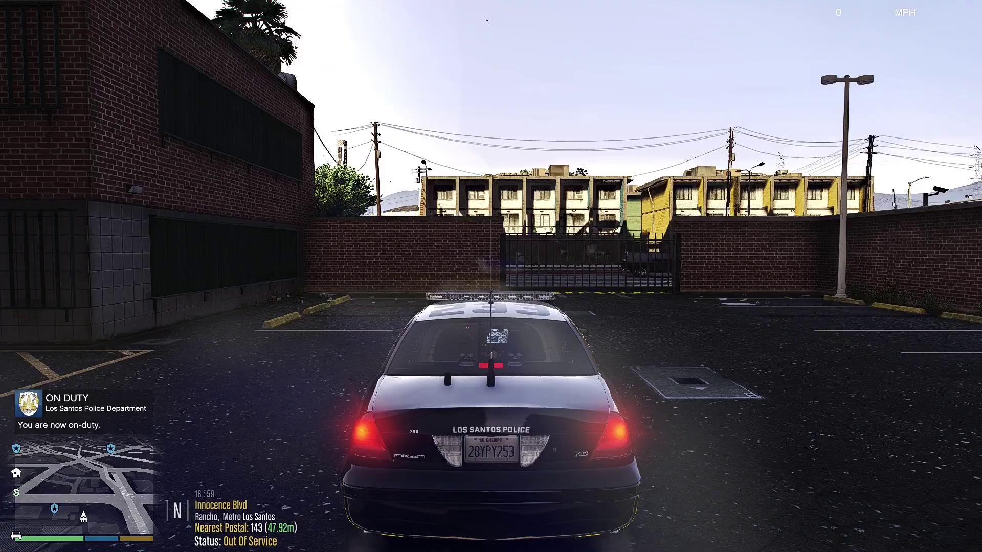
{"action": "key", "text": "c"}
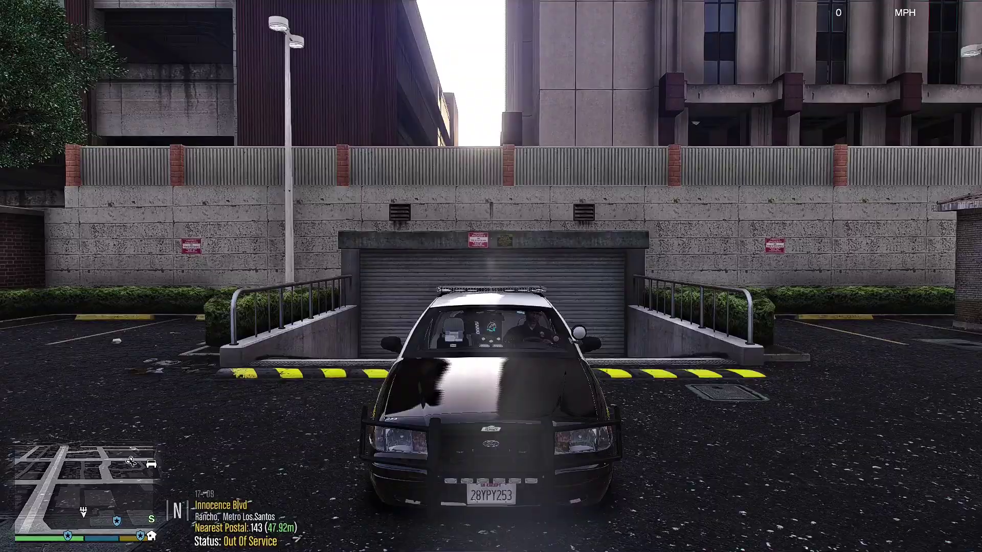
Step: Drive the cruiser a short distance through the station lot, stop it, and access the Police Computer
{"action": "key", "text": "w"}
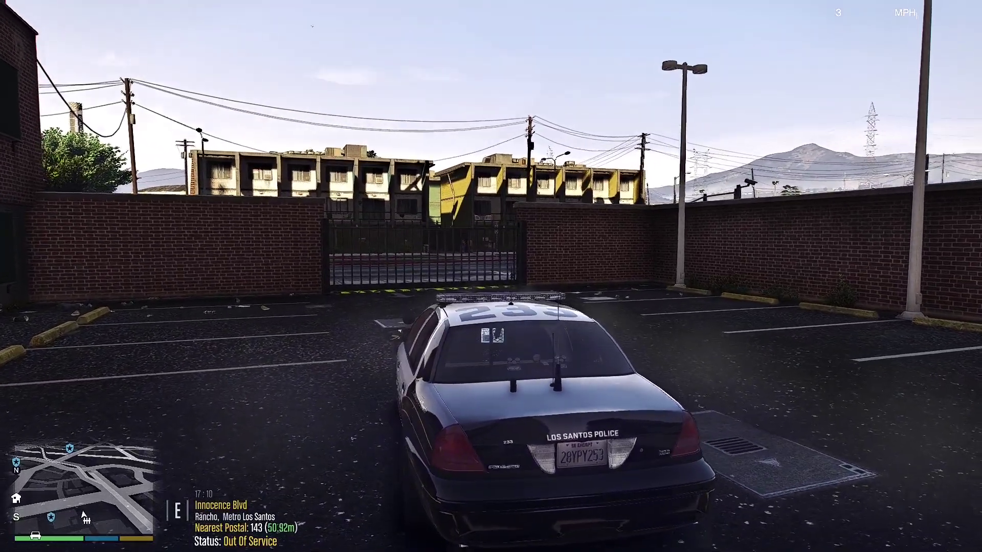
{"action": "key", "text": "s"}
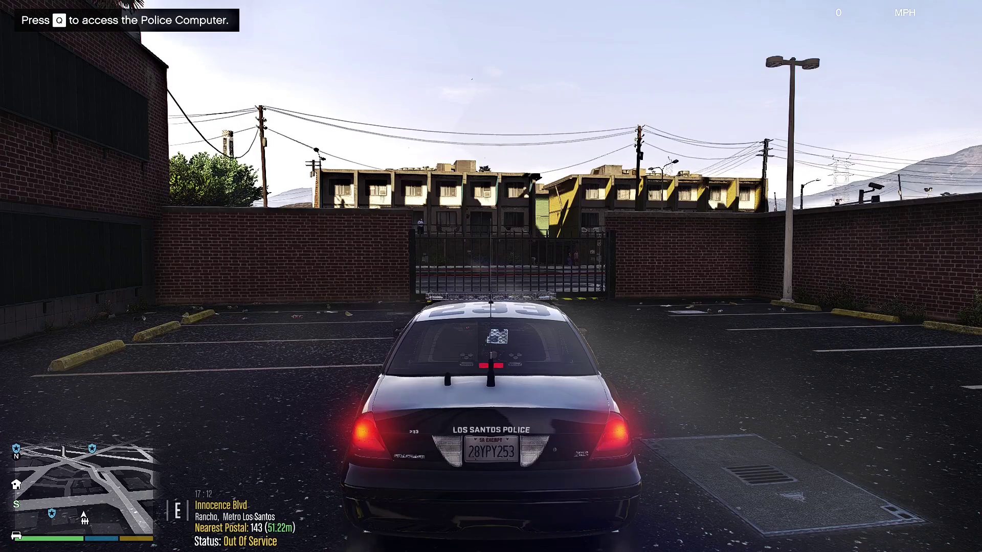
{"action": "key", "text": "q"}
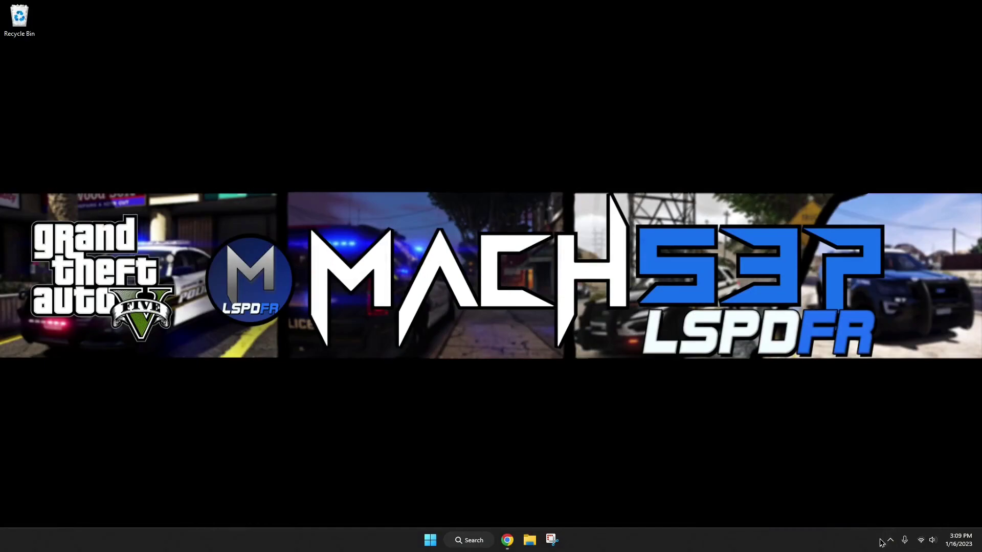
Step: Switch to File Explorer and open the Grand Theft Auto V game folder inside steamapps\common
{"action": "left_click", "coordinate": [890, 540]}
{"action": "left_click", "coordinate": [861, 492]}
{"action": "left_click", "coordinate": [529, 540]}
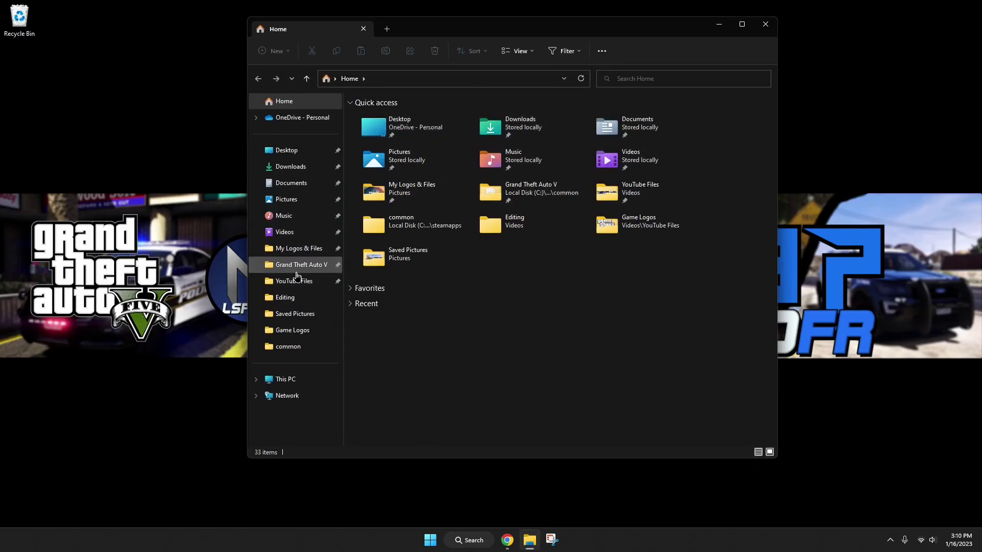
{"action": "left_click", "coordinate": [297, 271]}
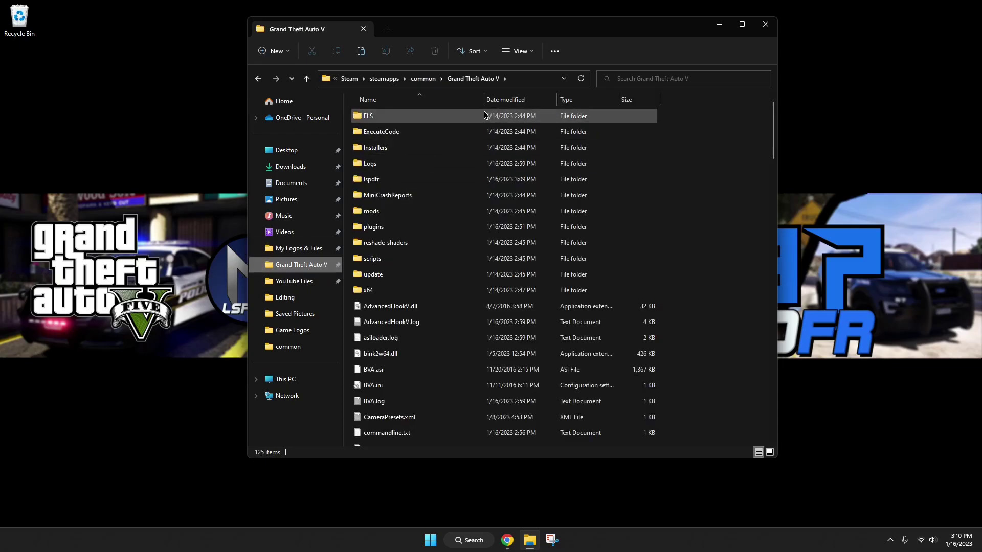
{"action": "left_click", "coordinate": [420, 78]}
{"action": "right_click", "coordinate": [417, 131]}
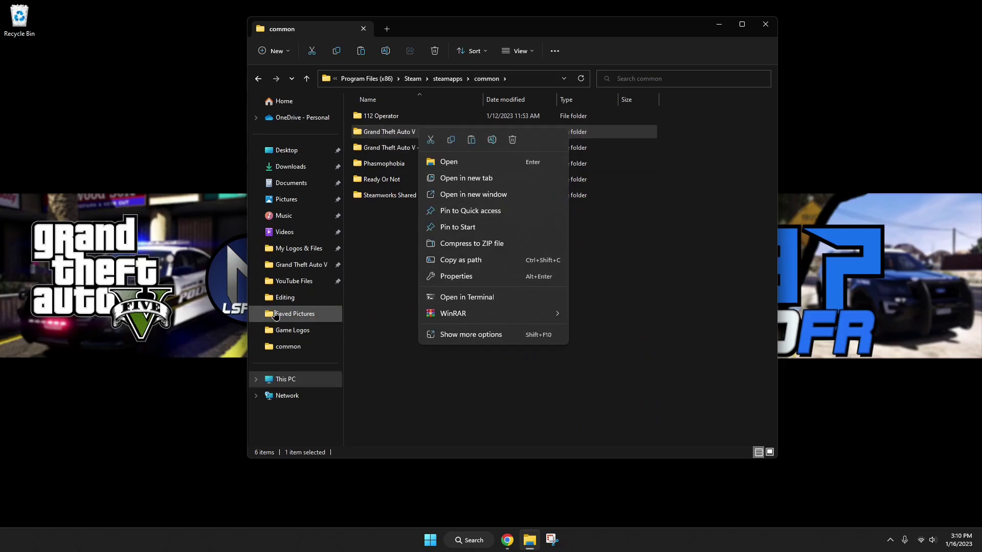
{"action": "left_click", "coordinate": [299, 265]}
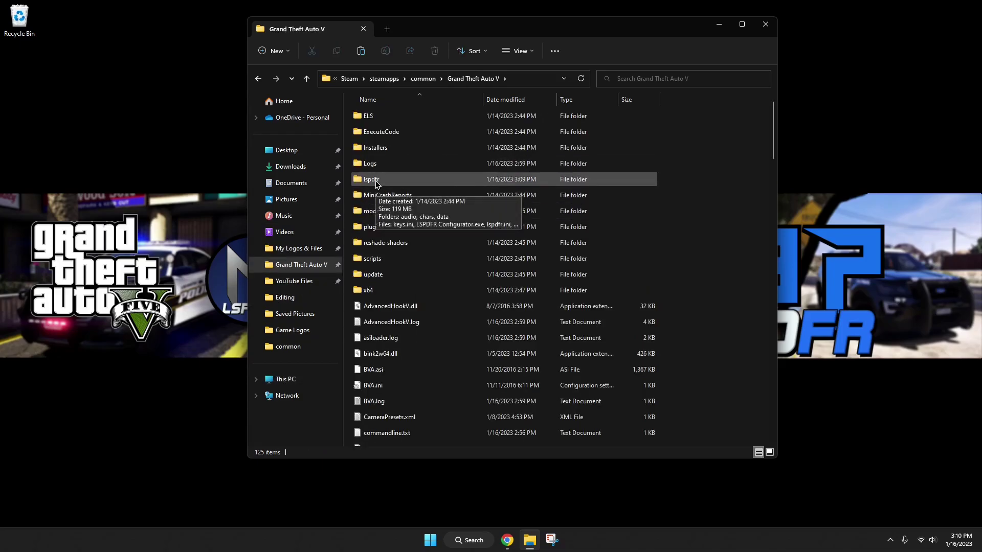
Step: Try to create a folder named mods in the game folder, decline the merge, and delete the leftover new folder
{"action": "right_click", "coordinate": [702, 182]}
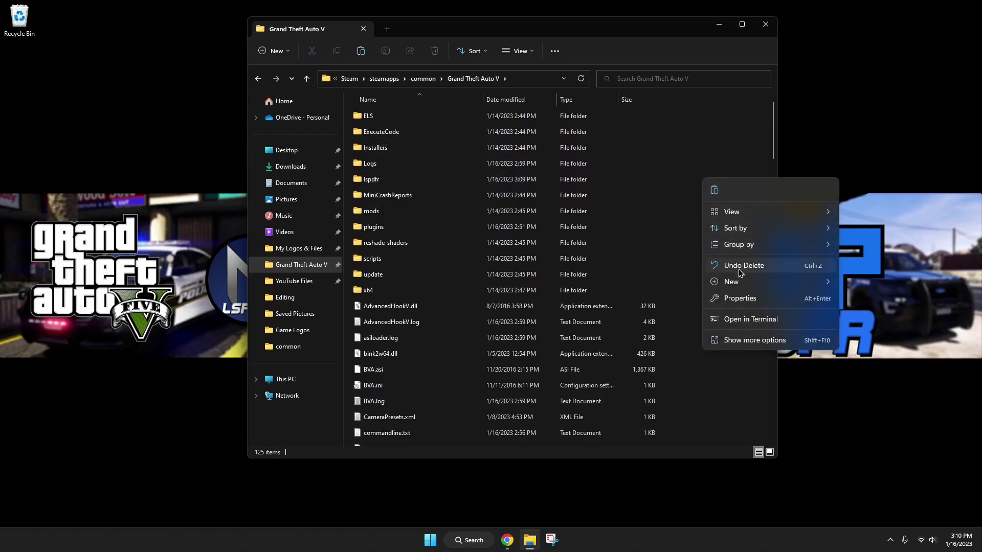
{"action": "mouse_move", "coordinate": [736, 282]}
{"action": "left_click", "coordinate": [848, 281]}
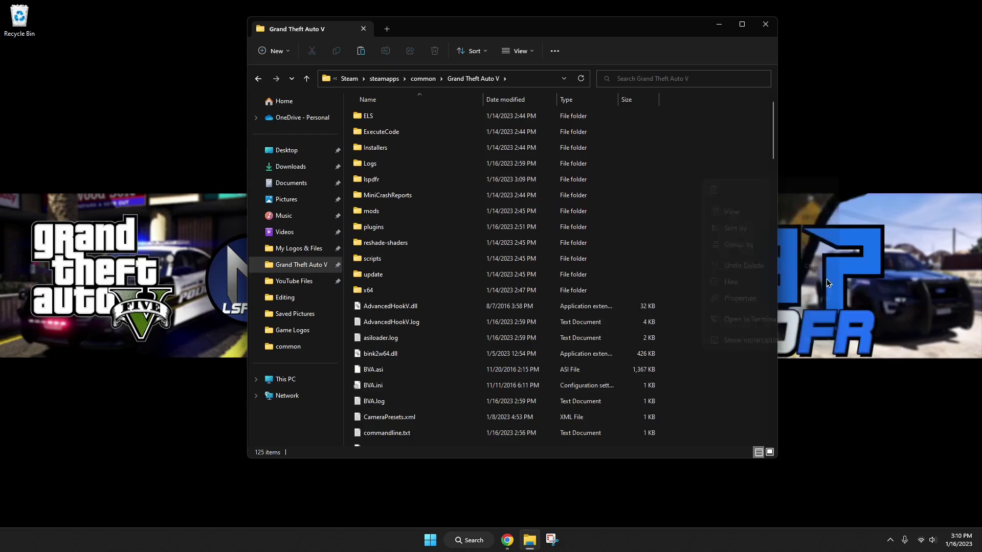
{"action": "type", "text": "mods"}
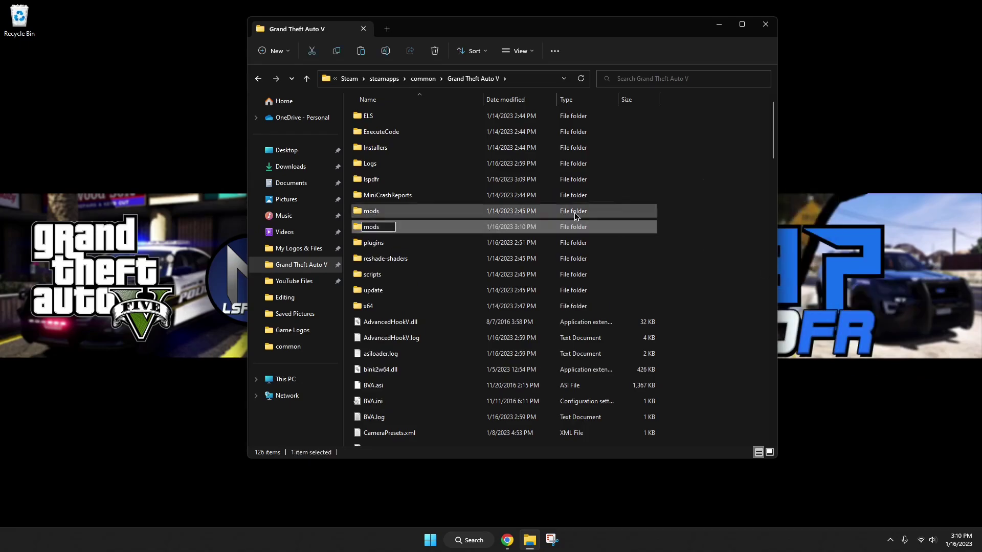
{"action": "key", "text": "Return"}
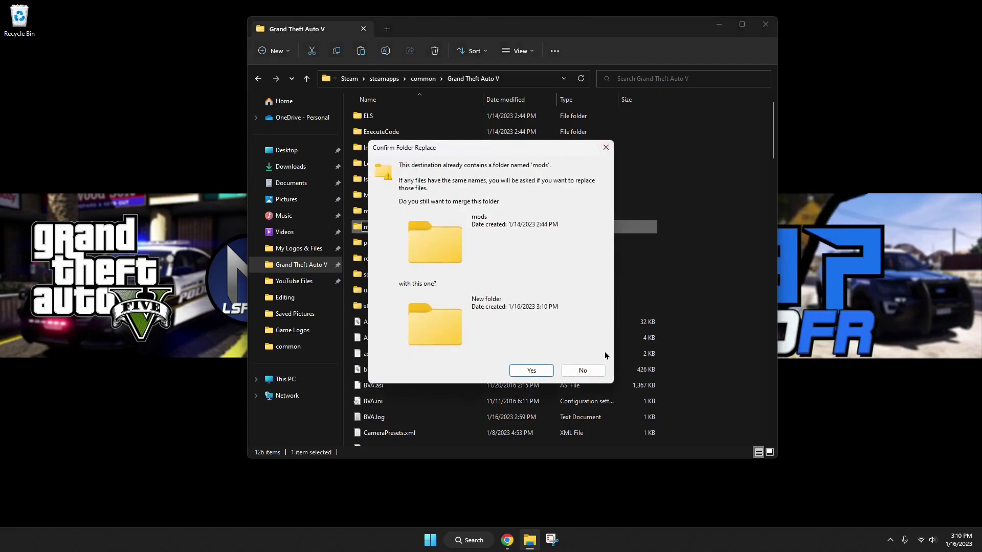
{"action": "left_click", "coordinate": [582, 371]}
{"action": "right_click", "coordinate": [381, 228]}
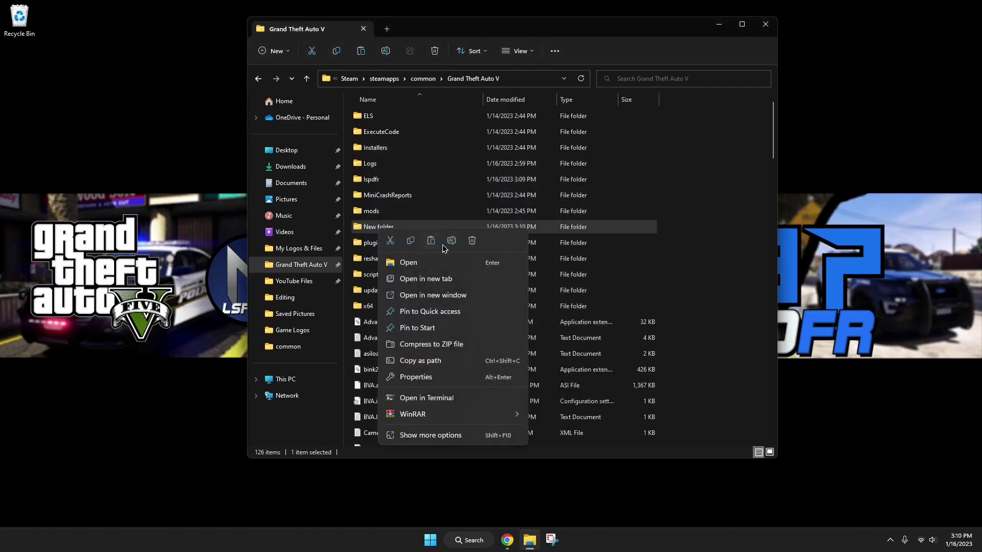
{"action": "left_click", "coordinate": [472, 244]}
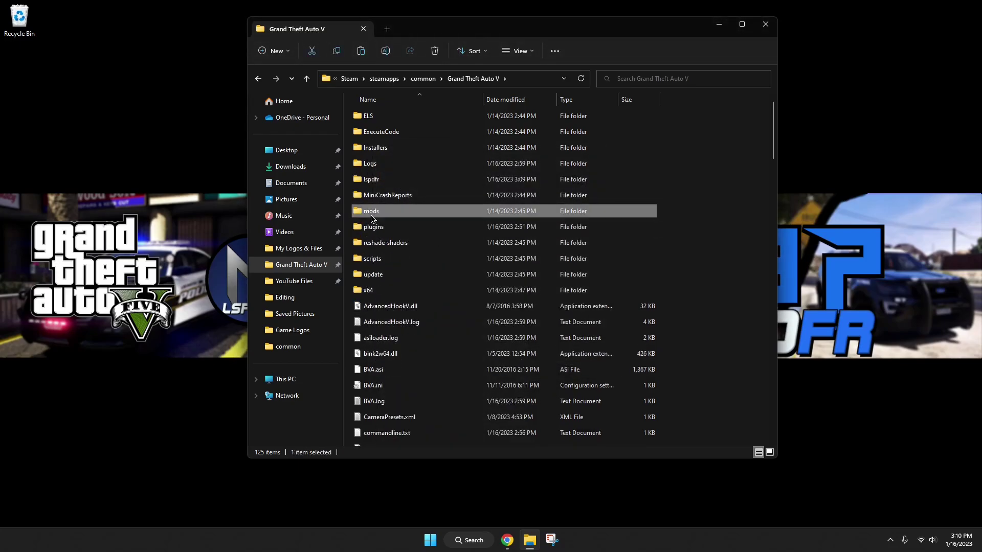
{"action": "left_click", "coordinate": [390, 259]}
{"action": "right_click", "coordinate": [731, 184]}
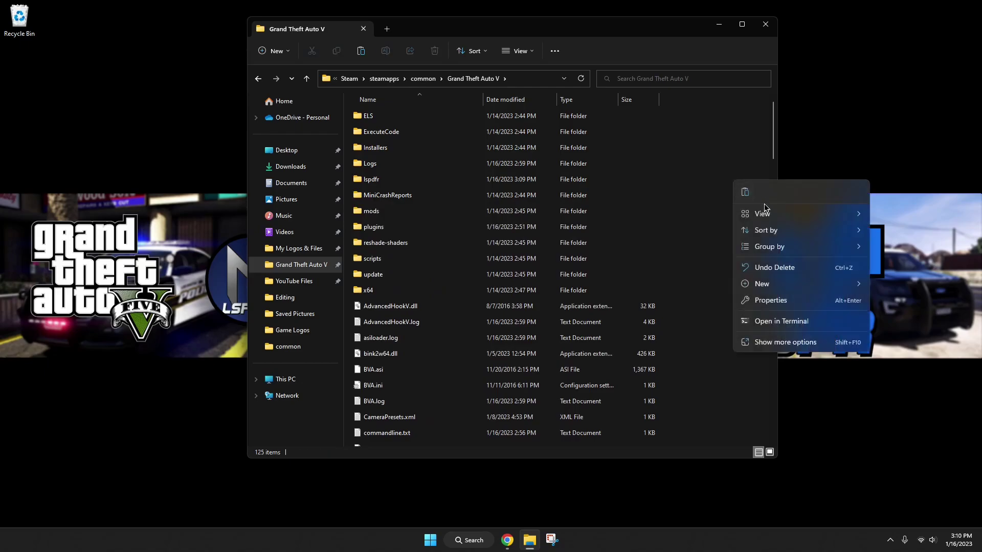
{"action": "left_click", "coordinate": [371, 213]}
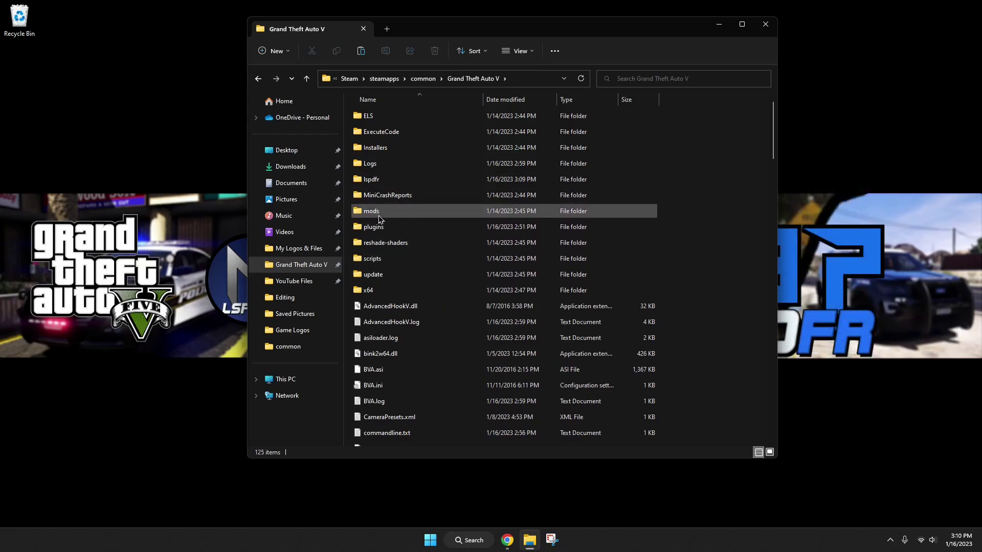
{"action": "mouse_move", "coordinate": [374, 295]}
{"action": "left_mouse_down"}
{"action": "mouse_move", "coordinate": [377, 200]}
{"action": "mouse_move", "coordinate": [377, 285]}
{"action": "left_mouse_up"}
{"action": "left_click", "coordinate": [739, 266]}
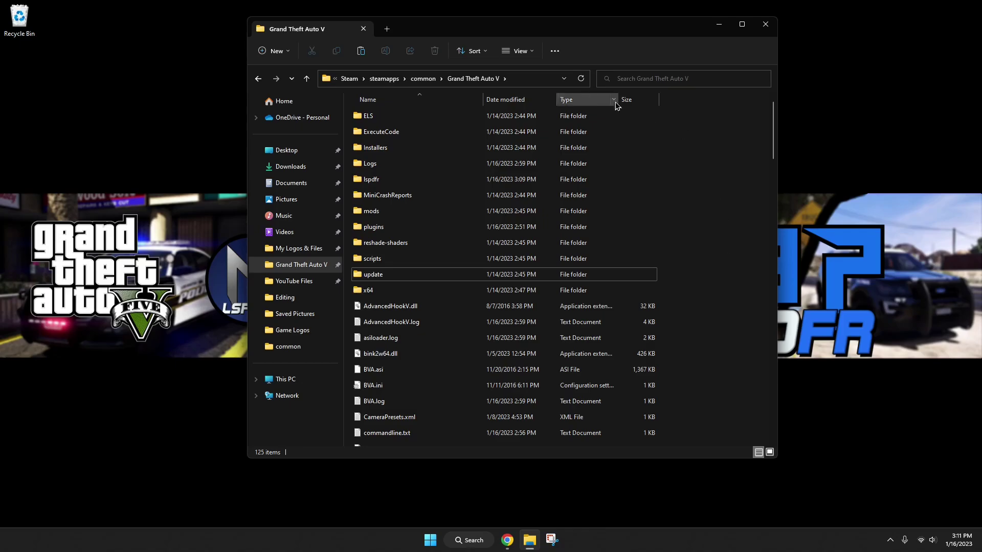
Step: Open keys.ini from the lspdfr folder in Notepad
{"action": "double_click", "coordinate": [378, 180]}
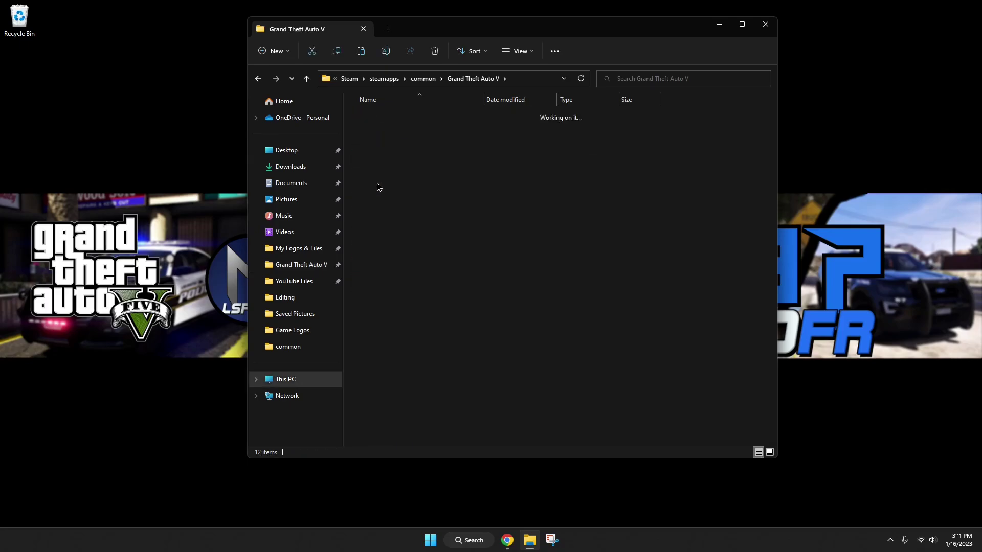
{"action": "left_click", "coordinate": [379, 180]}
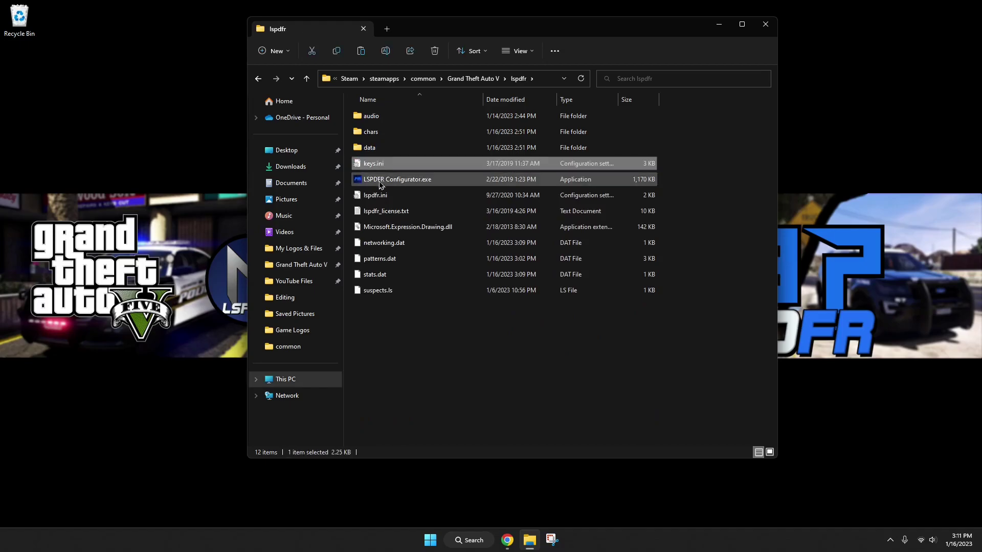
{"action": "left_click", "coordinate": [382, 198]}
{"action": "left_click", "coordinate": [396, 313]}
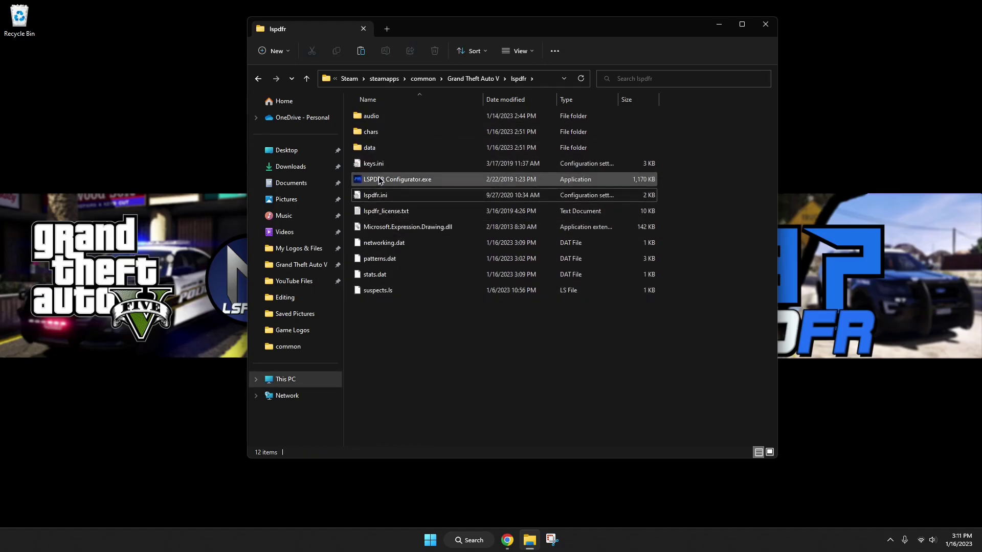
{"action": "double_click", "coordinate": [376, 165]}
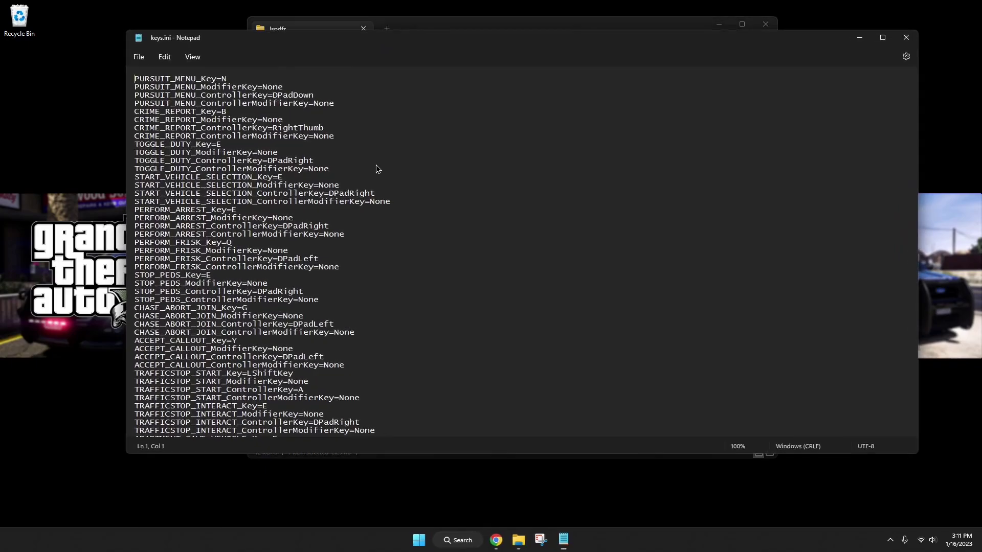
Step: Maximize the keys.ini window, enlarge its text to 120%, and skim the list of LSPDFR key bindings
{"action": "left_click", "coordinate": [882, 39]}
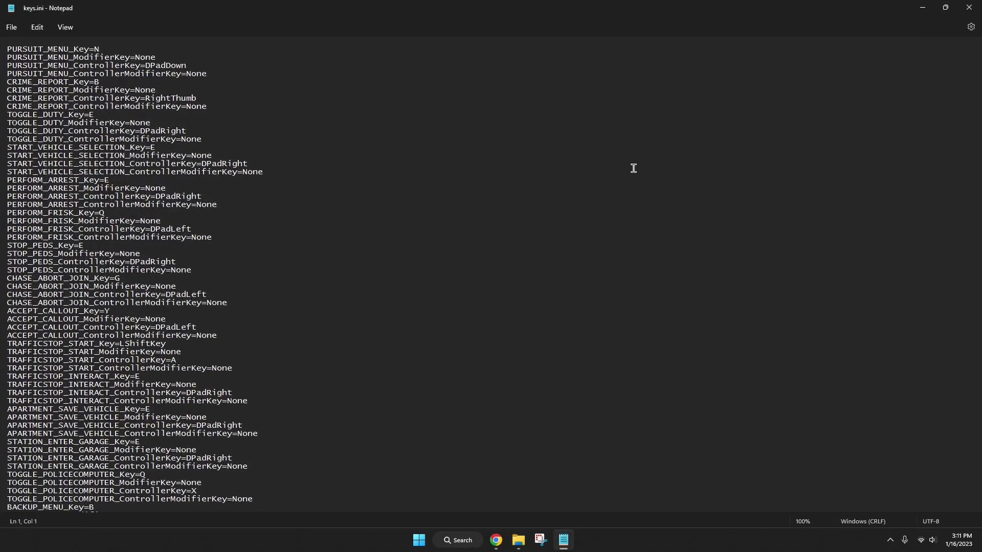
{"action": "scroll", "coordinate": [633, 168], "scroll_direction": "up", "scroll_amount": 6}
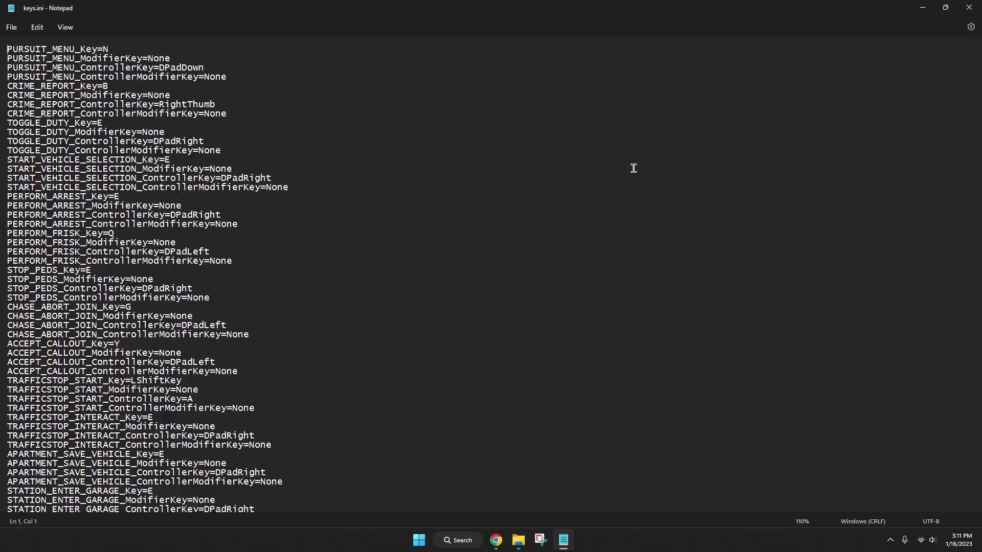
{"action": "scroll", "coordinate": [380, 80], "scroll_direction": "down", "scroll_amount": 1}
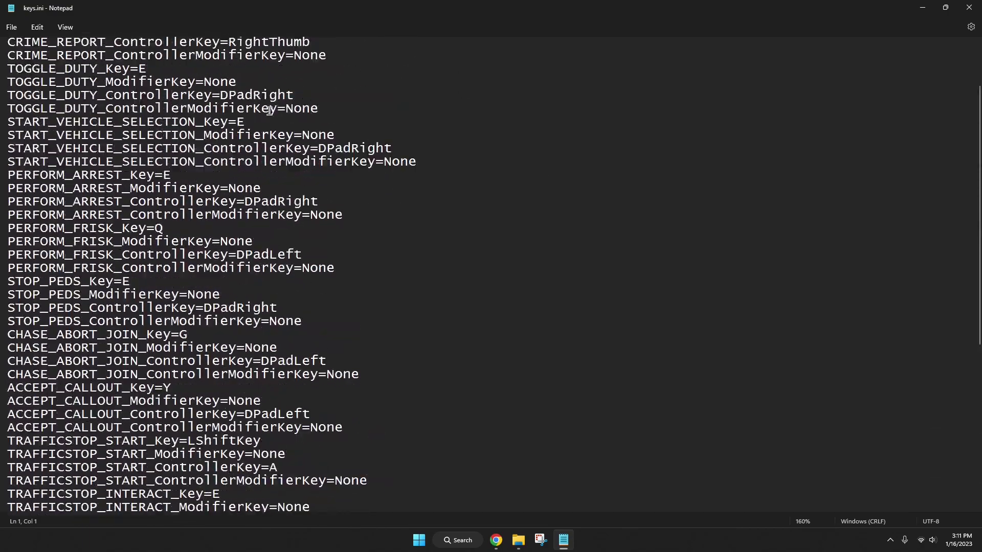
{"action": "scroll", "coordinate": [228, 87], "scroll_direction": "up", "scroll_amount": 3}
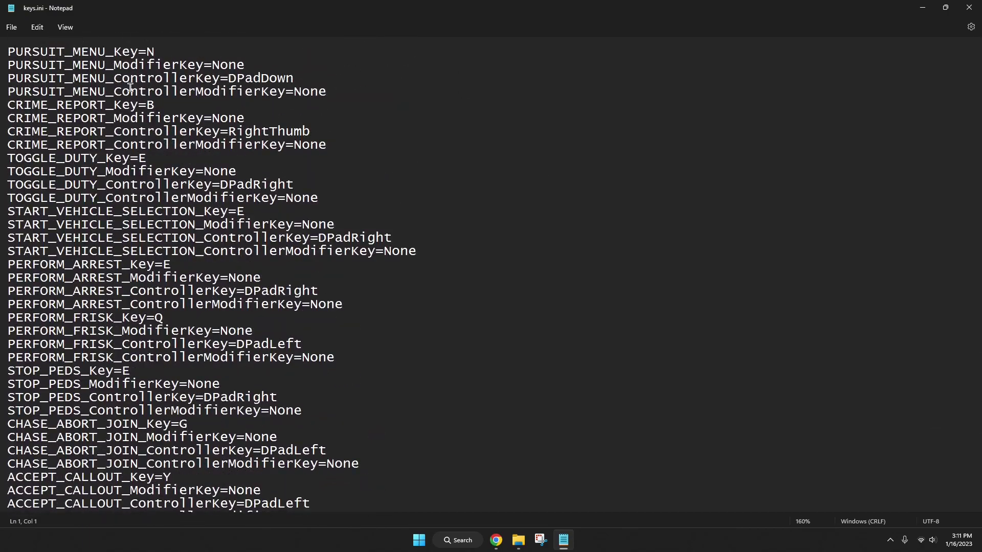
{"action": "scroll", "coordinate": [131, 87], "scroll_direction": "down", "scroll_amount": 3}
{"action": "scroll", "coordinate": [131, 86], "scroll_direction": "down", "scroll_amount": 1}
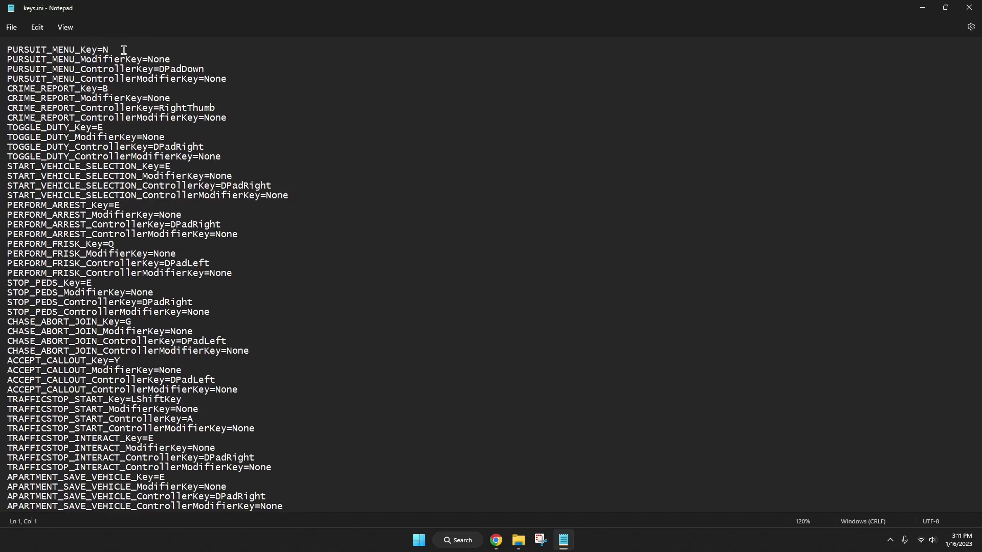
Step: Examine the bindings in keys.ini from PURSUIT_MENU_Key down through the arrest and frisk entries
{"action": "left_click_drag", "start_coordinate": [111, 50], "coordinate": [7, 50]}
{"action": "left_click", "coordinate": [149, 50]}
{"action": "scroll", "coordinate": [115, 90], "scroll_direction": "down", "scroll_amount": 1}
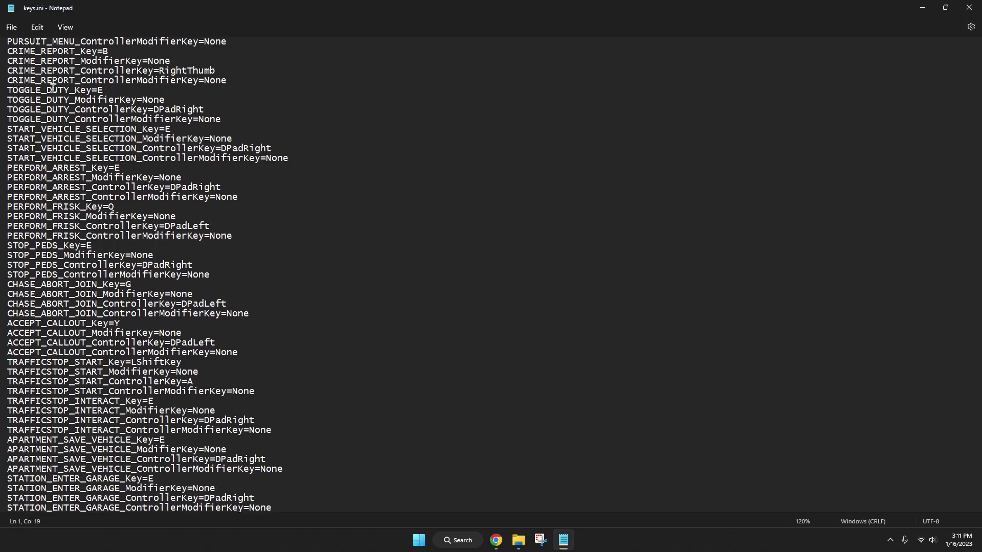
{"action": "scroll", "coordinate": [68, 91], "scroll_direction": "down", "scroll_amount": 3}
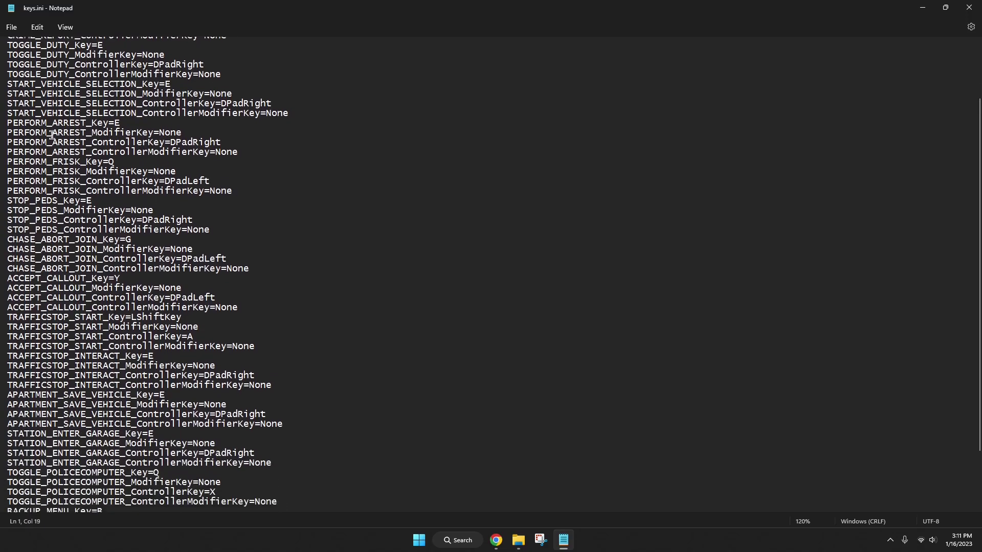
{"action": "scroll", "coordinate": [59, 134], "scroll_direction": "down", "scroll_amount": 1}
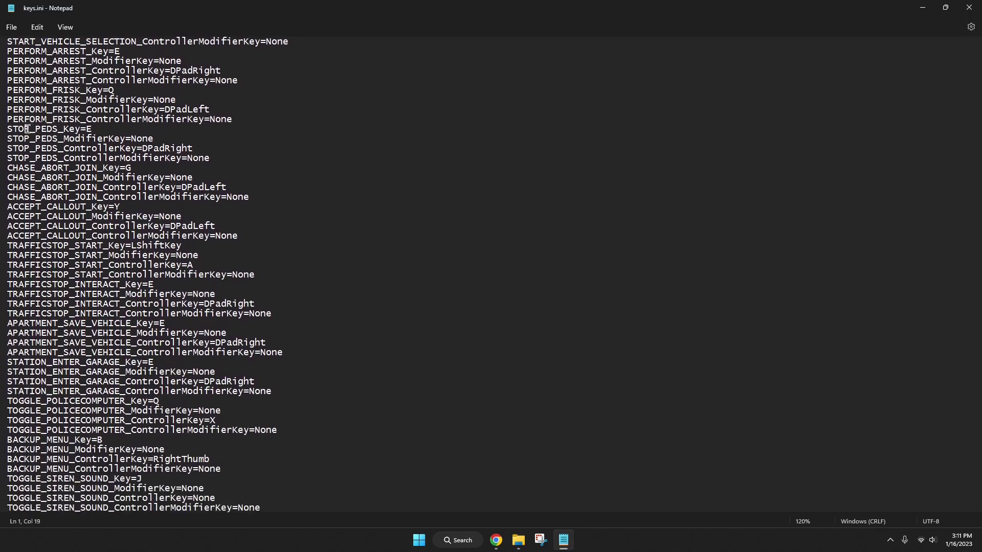
Step: Examine the STOP_PEDS_Key and BACKUP_MENU_Key bindings, and compare them with the other entries in the file
{"action": "scroll", "coordinate": [24, 127], "scroll_direction": "down", "scroll_amount": 1}
{"action": "left_click_drag", "start_coordinate": [91, 119], "coordinate": [20, 119]}
{"action": "left_click", "coordinate": [103, 119]}
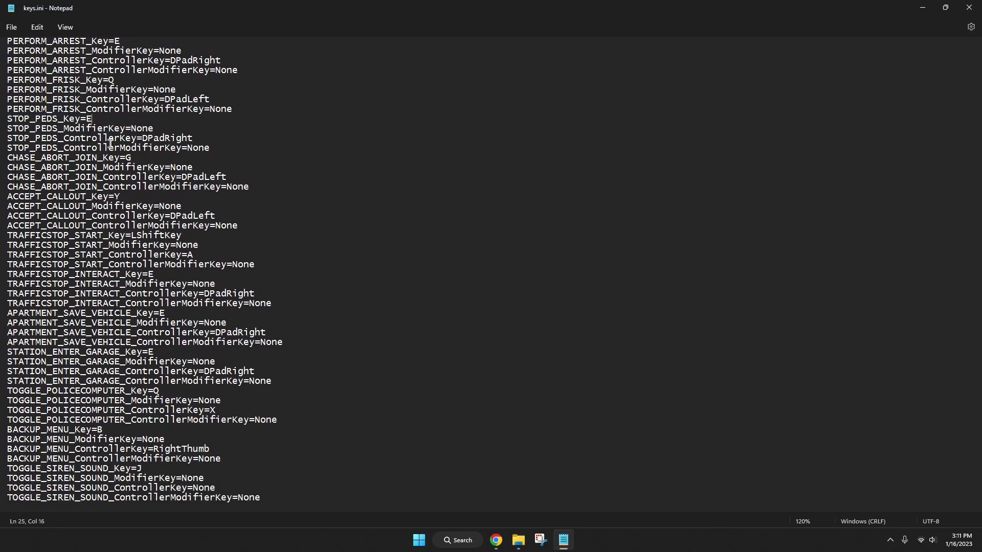
{"action": "left_click_drag", "start_coordinate": [97, 120], "coordinate": [81, 119]}
{"action": "left_click", "coordinate": [103, 120]}
{"action": "left_click_drag", "start_coordinate": [111, 431], "coordinate": [132, 430]}
{"action": "left_click_drag", "start_coordinate": [258, 459], "coordinate": [77, 236]}
{"action": "left_click", "coordinate": [77, 235]}
{"action": "scroll", "coordinate": [123, 338], "scroll_direction": "up", "scroll_amount": 6}
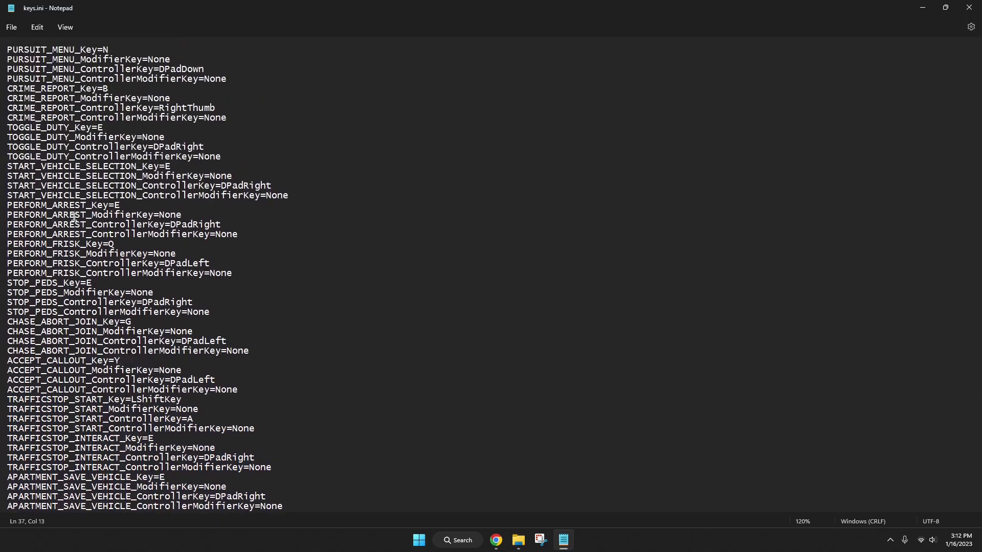
Step: Try changing BACKUP_MENU_Key to None, and close keys.ini without saving
{"action": "scroll", "coordinate": [80, 203], "scroll_direction": "down", "scroll_amount": 6}
{"action": "left_click_drag", "start_coordinate": [119, 440], "coordinate": [162, 432]}
{"action": "left_click", "coordinate": [162, 432]}
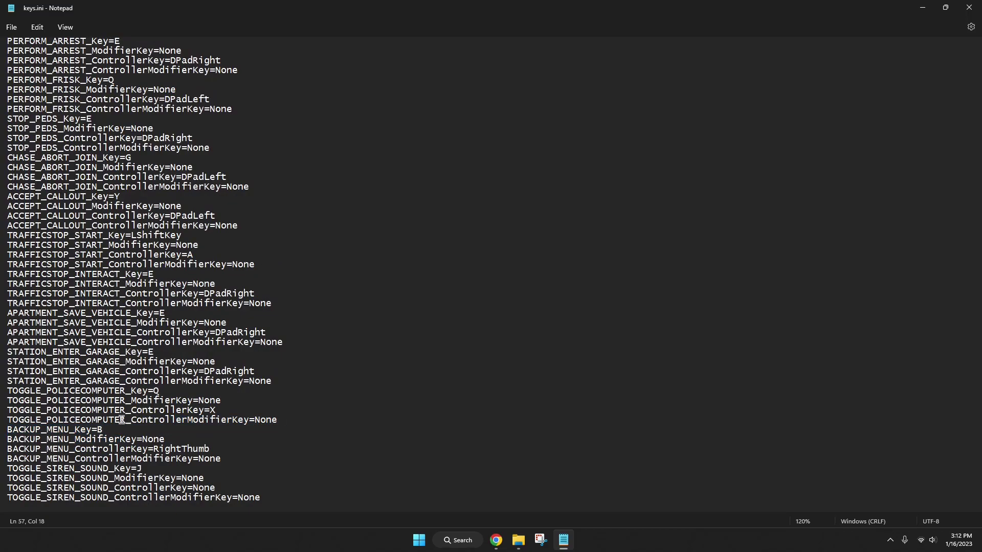
{"action": "double_click", "coordinate": [100, 429]}
{"action": "type", "text": "None"}
{"action": "left_click", "coordinate": [969, 7]}
{"action": "left_click", "coordinate": [486, 293]}
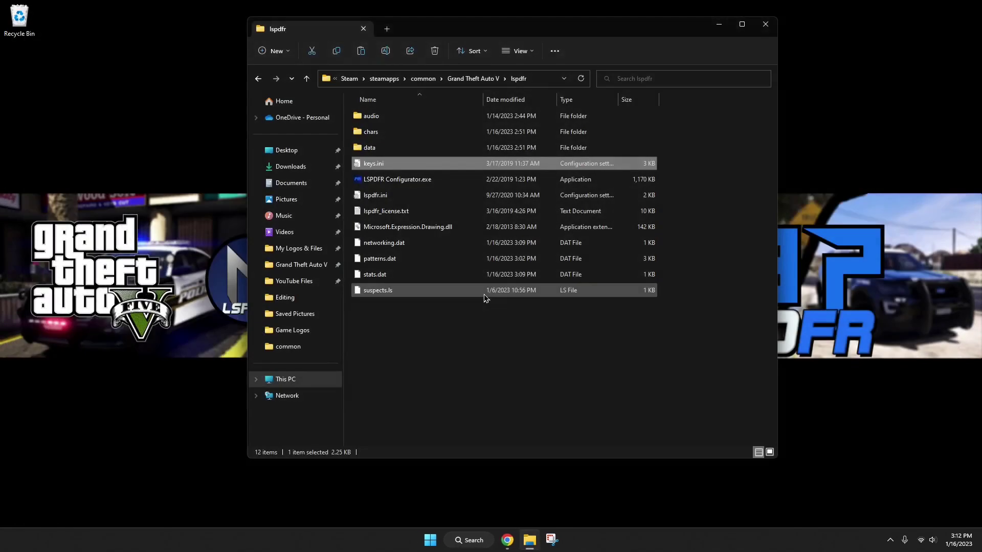
Step: Open lspdfr.ini from the lspdfr folder in a maximized Notepad window and enlarge its text
{"action": "double_click", "coordinate": [376, 195]}
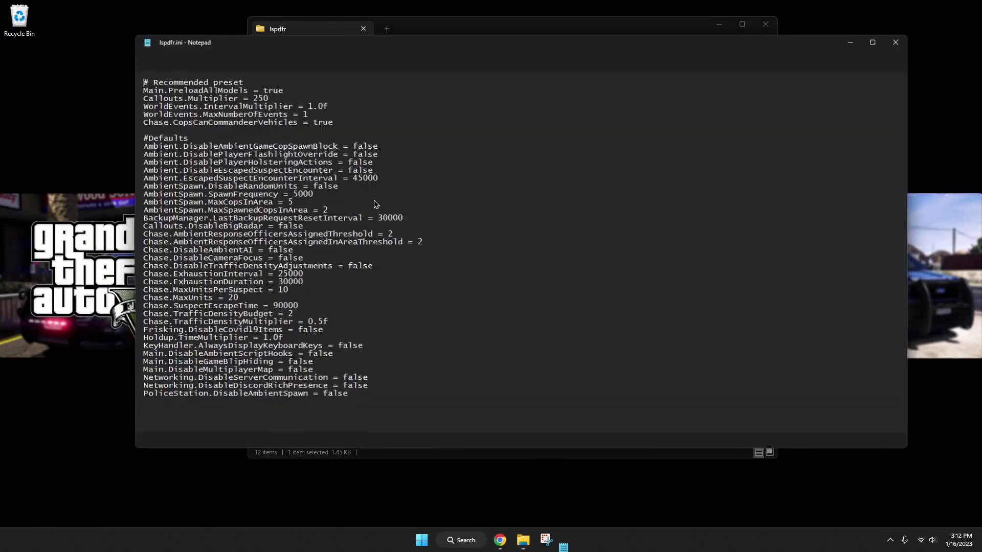
{"action": "left_click", "coordinate": [881, 46]}
{"action": "left_click", "coordinate": [434, 193]}
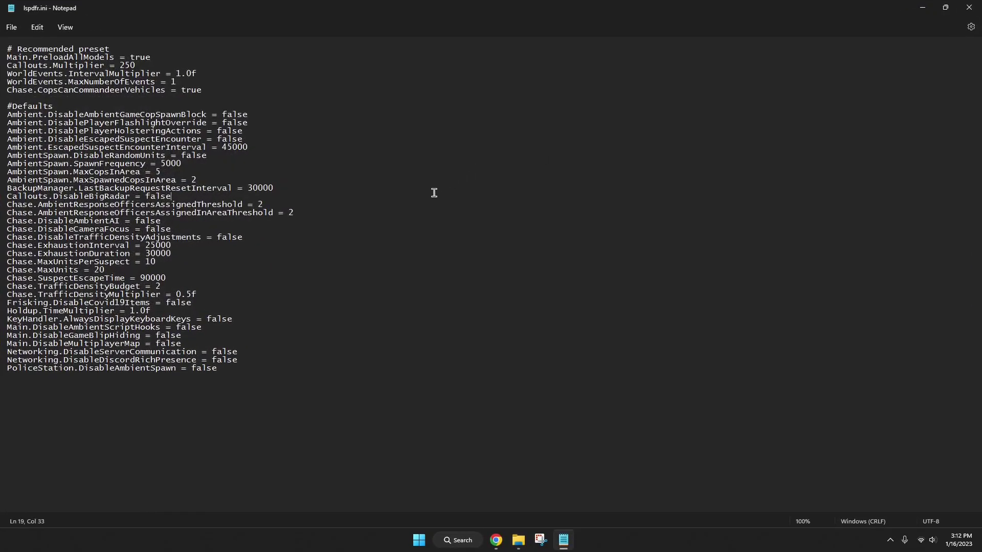
{"action": "scroll", "coordinate": [434, 193], "scroll_direction": "up", "scroll_amount": 4, "text": "ctrl"}
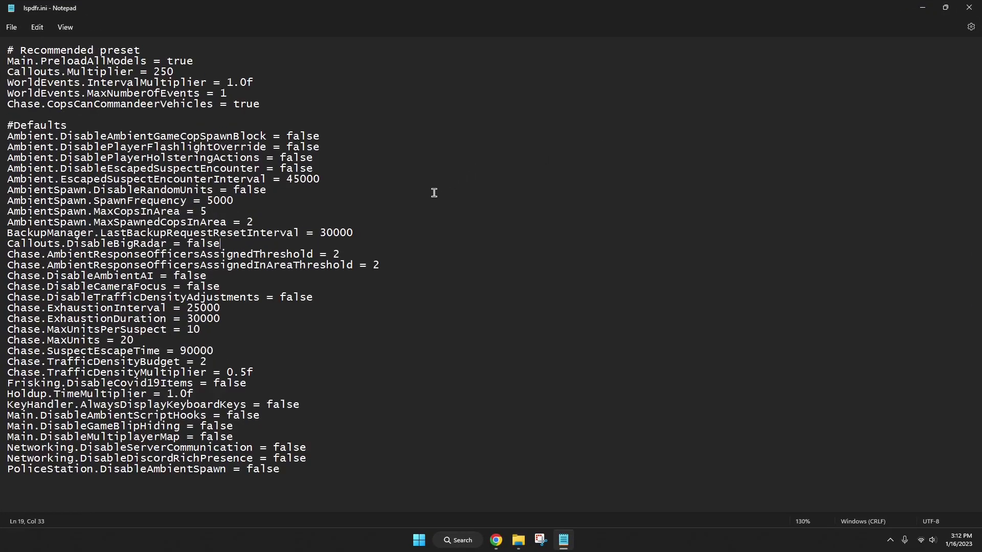
Step: Set Main.PreloadAllModels to false in the recommended preset section
{"action": "triple_click", "coordinate": [37, 64]}
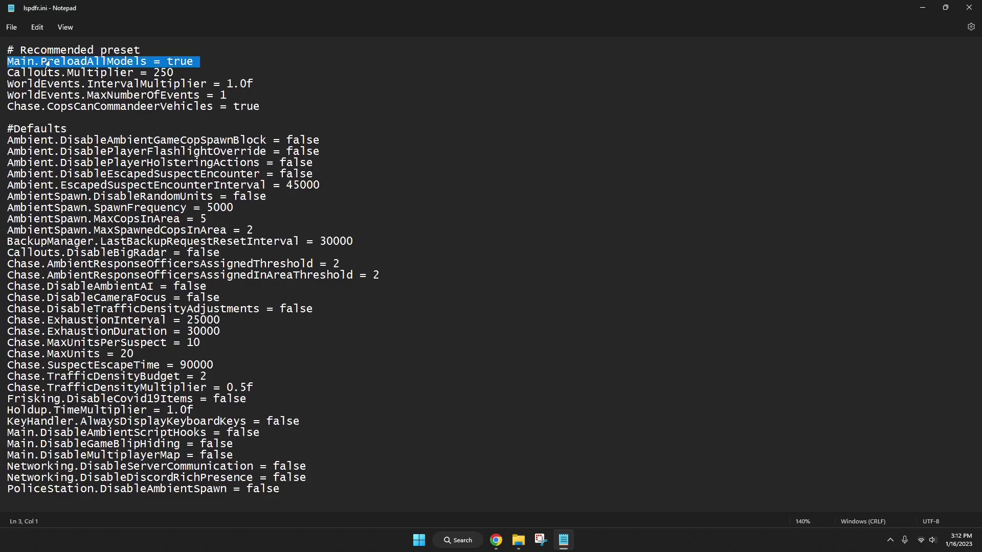
{"action": "left_click_drag", "start_coordinate": [47, 62], "coordinate": [133, 62]}
{"action": "double_click", "coordinate": [164, 62]}
{"action": "left_click_drag", "start_coordinate": [208, 62], "coordinate": [166, 62]}
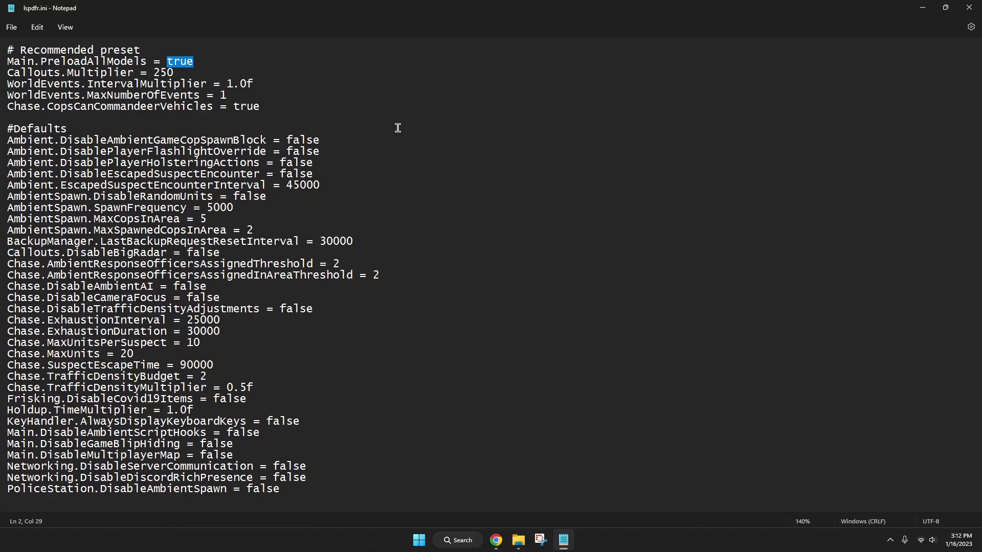
{"action": "type", "text": "false"}
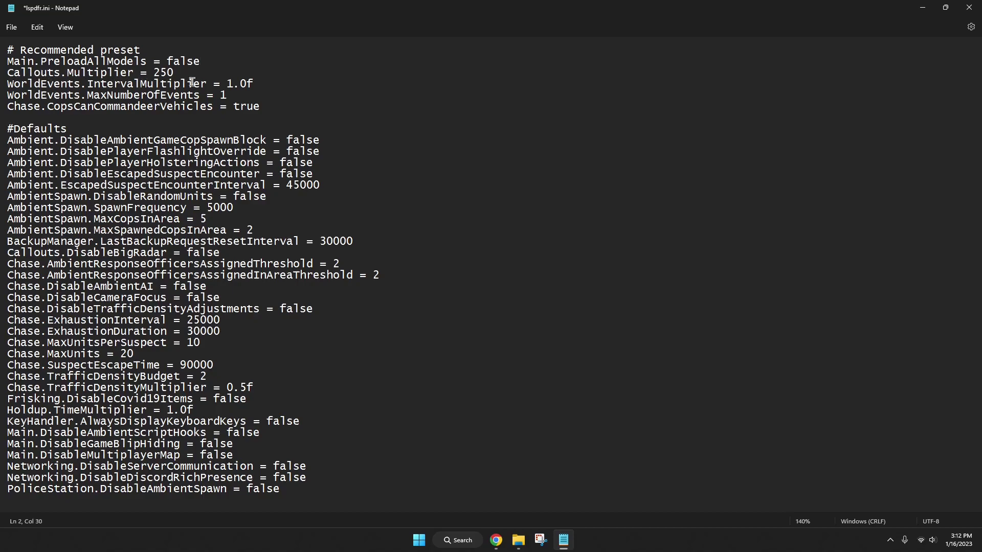
Step: Review the Callouts.Multiplier and WorldEvents.IntervalMultiplier settings
{"action": "left_click_drag", "start_coordinate": [175, 72], "coordinate": [150, 73]}
{"action": "left_click", "coordinate": [176, 73]}
{"action": "left_click", "coordinate": [8, 84]}
{"action": "left_click", "coordinate": [265, 83]}
{"action": "left_click_drag", "start_coordinate": [7, 84], "coordinate": [218, 83]}
{"action": "left_click", "coordinate": [255, 82]}
Step: Review the Chase.CopsCanCommandeerVehicles setting and its value in the recommended preset section
{"action": "left_click_drag", "start_coordinate": [47, 106], "coordinate": [219, 109]}
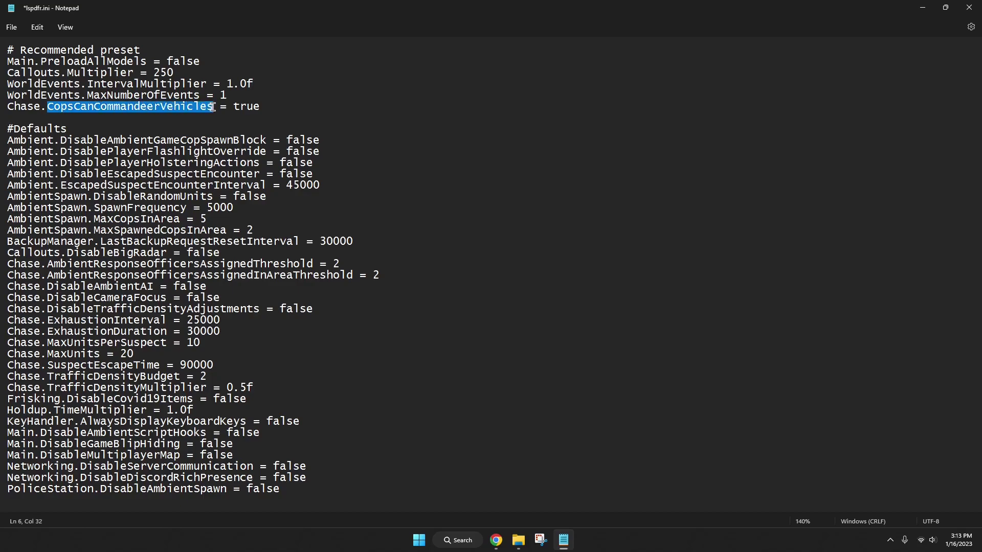
{"action": "left_click", "coordinate": [219, 107]}
{"action": "mouse_move", "coordinate": [47, 107]}
{"action": "left_mouse_down"}
{"action": "mouse_move", "coordinate": [214, 108]}
{"action": "mouse_move", "coordinate": [47, 108]}
{"action": "left_mouse_up"}
{"action": "left_click", "coordinate": [211, 107]}
{"action": "left_click", "coordinate": [256, 107]}
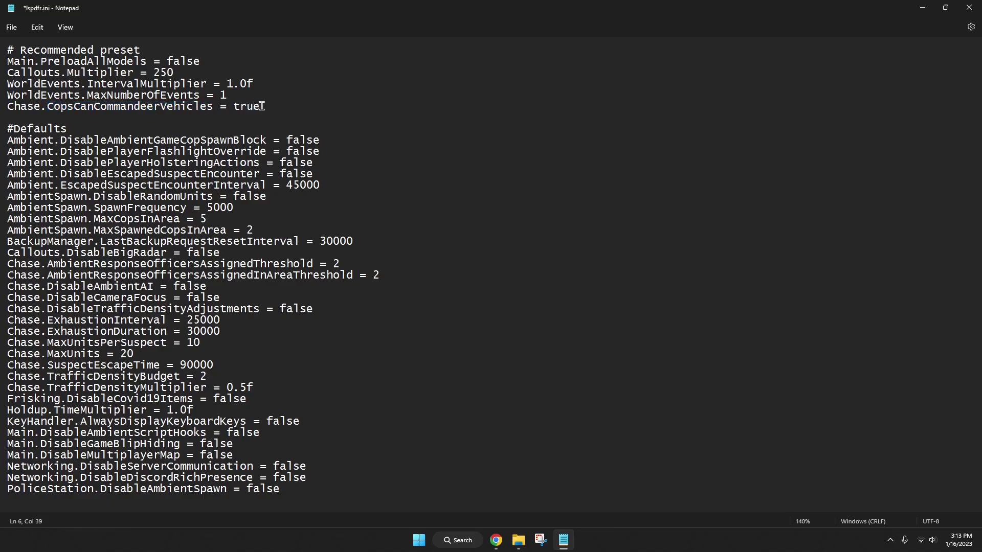
{"action": "mouse_move", "coordinate": [266, 109]}
{"action": "left_mouse_down"}
{"action": "mouse_move", "coordinate": [234, 108]}
{"action": "mouse_move", "coordinate": [264, 108]}
{"action": "left_mouse_up"}
{"action": "left_click_drag", "start_coordinate": [47, 107], "coordinate": [215, 107]}
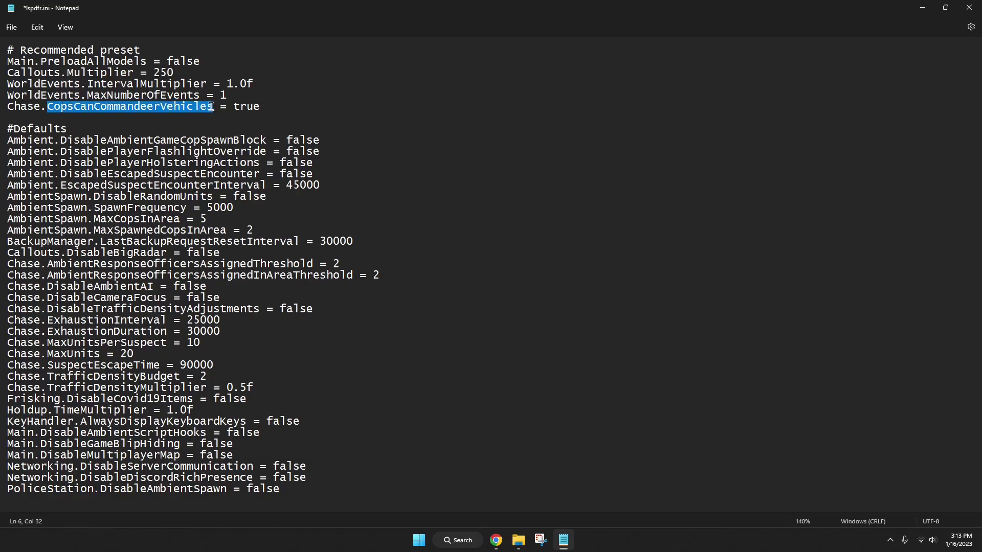
{"action": "left_click", "coordinate": [215, 108]}
{"action": "double_click", "coordinate": [237, 107]}
{"action": "key", "text": "End"}
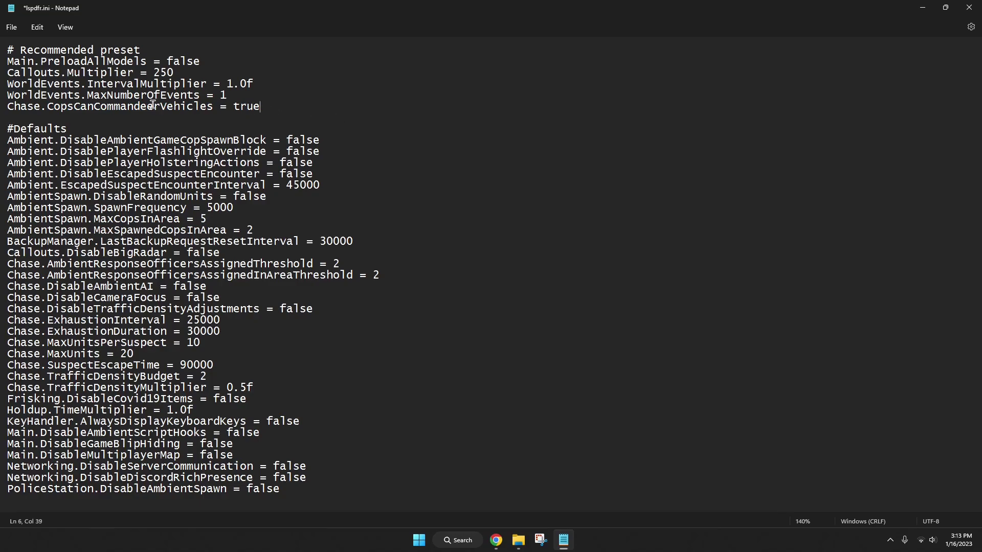
{"action": "double_click", "coordinate": [241, 108]}
{"action": "left_click", "coordinate": [390, 121]}
Step: Review the Ambient.DisablePlayerFlashlightOverride setting and its value in the defaults section
{"action": "double_click", "coordinate": [316, 152]}
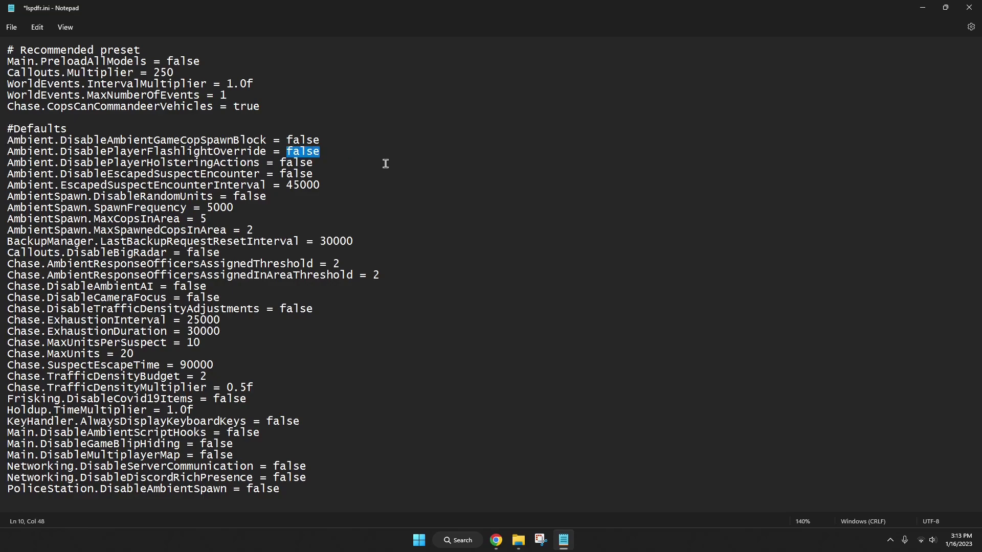
{"action": "left_click", "coordinate": [172, 154]}
{"action": "left_click_drag", "start_coordinate": [61, 151], "coordinate": [287, 152]}
{"action": "left_click", "coordinate": [260, 152]}
{"action": "left_click_drag", "start_coordinate": [266, 152], "coordinate": [62, 151]}
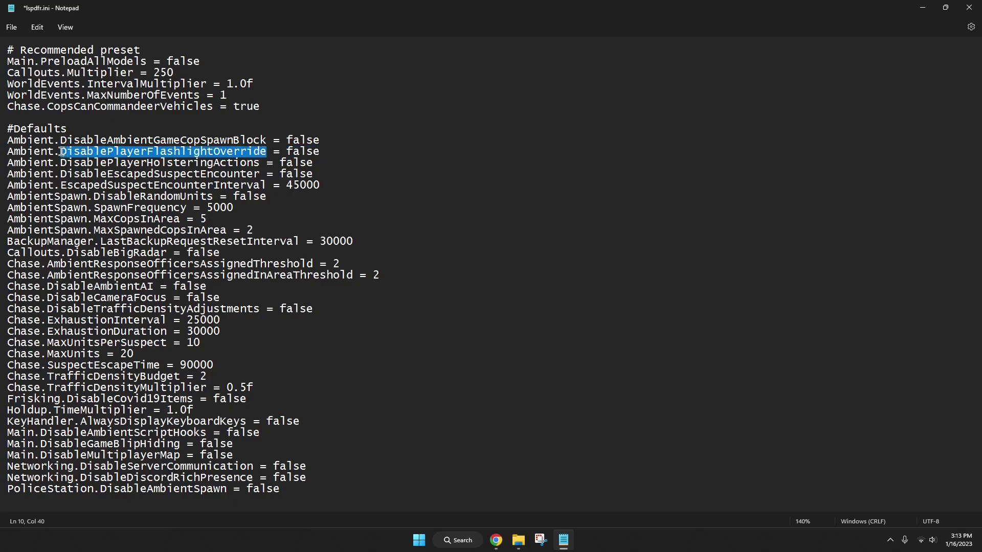
{"action": "left_click", "coordinate": [328, 152]}
{"action": "double_click", "coordinate": [288, 151]}
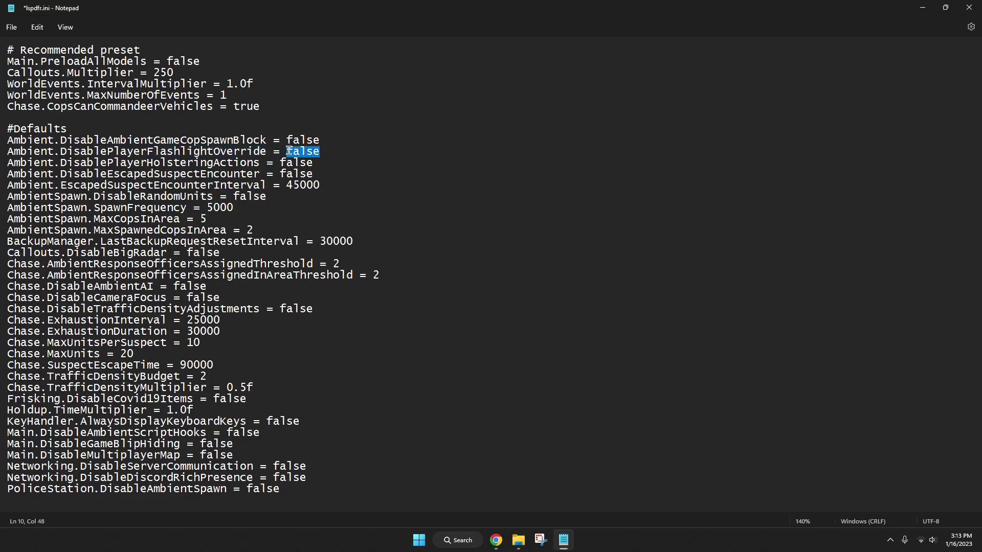
{"action": "left_click", "coordinate": [319, 152]}
{"action": "left_click_drag", "start_coordinate": [323, 151], "coordinate": [290, 150]}
{"action": "left_click", "coordinate": [452, 158]}
{"action": "left_click", "coordinate": [372, 156]}
{"action": "mouse_move", "coordinate": [265, 150]}
{"action": "left_mouse_down"}
{"action": "mouse_move", "coordinate": [59, 151]}
{"action": "mouse_move", "coordinate": [322, 163]}
{"action": "mouse_move", "coordinate": [265, 150]}
{"action": "left_mouse_up"}
{"action": "left_click", "coordinate": [363, 150]}
Step: Review the Ambient.EscapedSuspectEncounterInterval value in the defaults section
{"action": "left_click_drag", "start_coordinate": [323, 184], "coordinate": [290, 184]}
{"action": "left_click", "coordinate": [287, 185]}
{"action": "left_click_drag", "start_coordinate": [287, 185], "coordinate": [324, 185]}
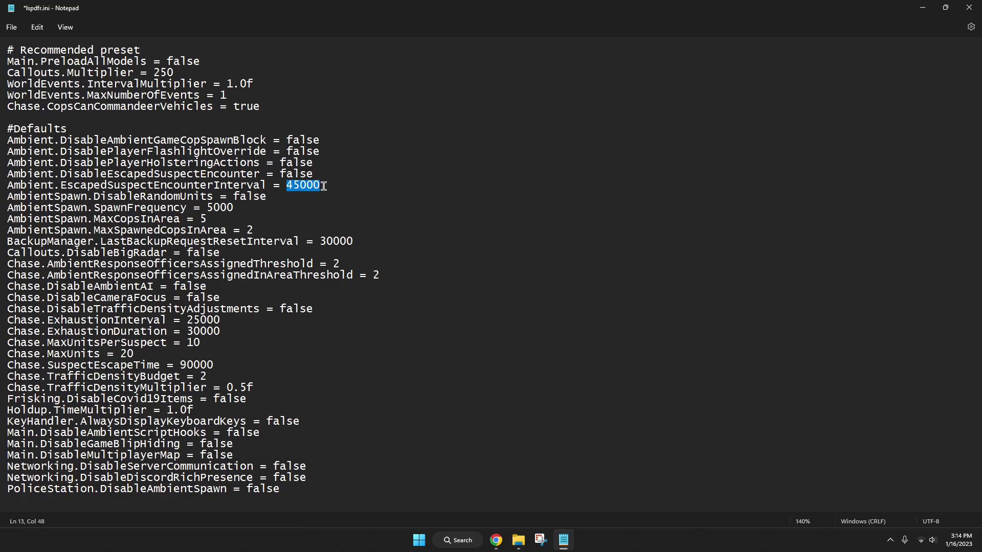
{"action": "left_click", "coordinate": [323, 186]}
{"action": "left_click_drag", "start_coordinate": [287, 185], "coordinate": [323, 185]}
{"action": "left_click", "coordinate": [328, 186]}
Step: Review the AmbientSpawn.DisableRandomUnits setting and its value in the defaults section
{"action": "left_click_drag", "start_coordinate": [93, 196], "coordinate": [213, 197]}
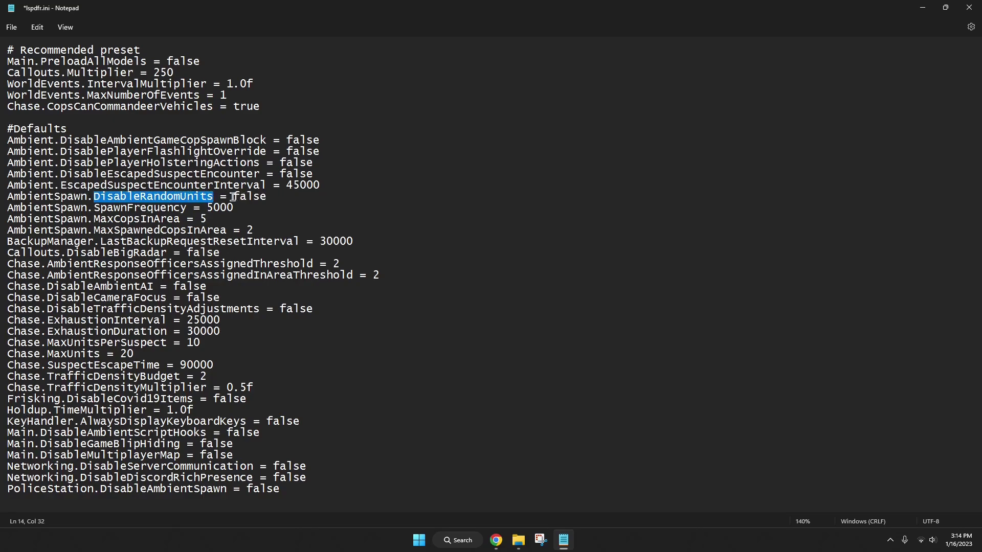
{"action": "left_click", "coordinate": [152, 197]}
{"action": "left_click_drag", "start_coordinate": [213, 196], "coordinate": [92, 197]}
{"action": "left_click", "coordinate": [92, 197]}
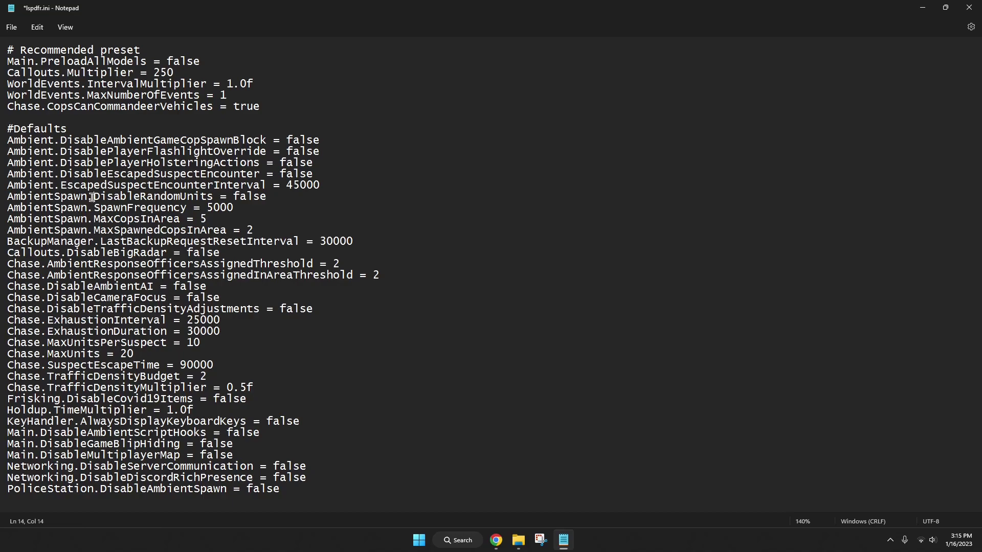
{"action": "left_click_drag", "start_coordinate": [236, 196], "coordinate": [272, 196]}
{"action": "left_click", "coordinate": [272, 197]}
{"action": "left_click_drag", "start_coordinate": [94, 197], "coordinate": [209, 195]}
{"action": "left_click", "coordinate": [209, 195]}
Step: Set Callouts.DisableBigRadar and Chase.DisableCameraFocus to true
{"action": "double_click", "coordinate": [189, 252]}
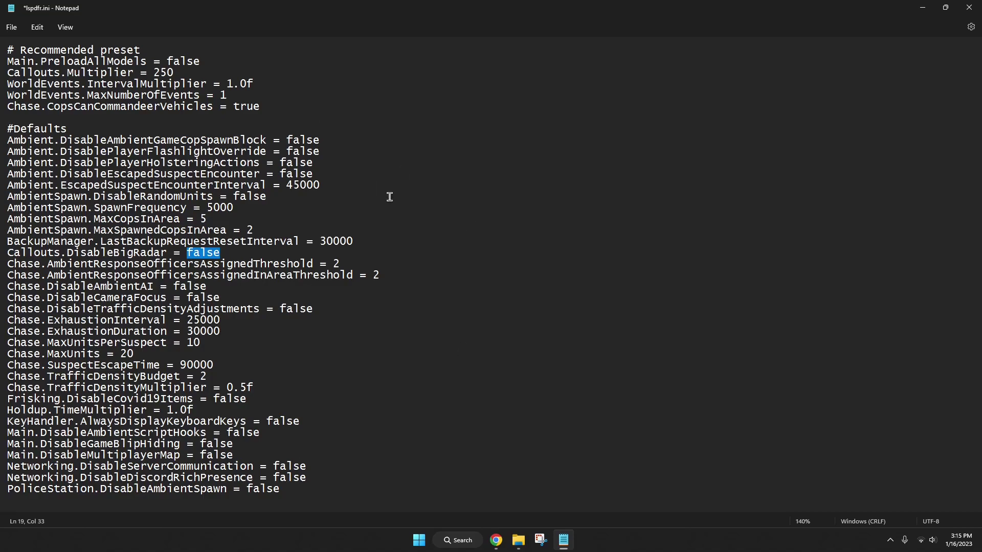
{"action": "type", "text": "true"}
{"action": "left_click", "coordinate": [220, 299]}
{"action": "double_click", "coordinate": [220, 298]}
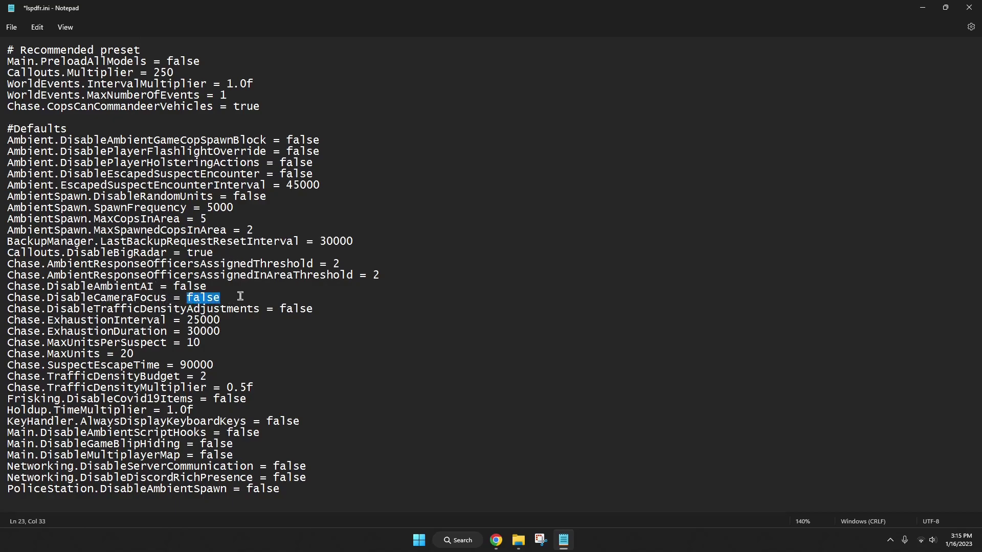
{"action": "type", "text": "true"}
{"action": "left_click_drag", "start_coordinate": [218, 298], "coordinate": [187, 298]}
{"action": "left_click", "coordinate": [187, 298]}
Step: Review Chase.MaxUnitsPerSuspect and re-enter its value as 10
{"action": "left_click_drag", "start_coordinate": [151, 356], "coordinate": [121, 343]}
{"action": "left_click", "coordinate": [121, 343]}
{"action": "left_click_drag", "start_coordinate": [202, 343], "coordinate": [6, 342]}
{"action": "left_click", "coordinate": [205, 344]}
{"action": "double_click", "coordinate": [188, 341]}
{"action": "type", "text": "10"}
{"action": "double_click", "coordinate": [193, 342]}
{"action": "left_click", "coordinate": [200, 342]}
Step: Compare the Chase.MaxUnits value with the Chase.MaxUnitsPerSuspect value
{"action": "double_click", "coordinate": [124, 353]}
{"action": "left_click", "coordinate": [134, 354]}
{"action": "left_click_drag", "start_coordinate": [138, 350], "coordinate": [120, 344]}
{"action": "left_click", "coordinate": [121, 343]}
{"action": "left_click_drag", "start_coordinate": [180, 343], "coordinate": [203, 342]}
{"action": "left_click", "coordinate": [202, 343]}
Step: Review the Chase.SuspectEscapeTime and Chase.TrafficDensityBudget settings, comparing the escape time with the escaped suspect encounter interval
{"action": "left_click_drag", "start_coordinate": [48, 365], "coordinate": [180, 365]}
{"action": "left_click", "coordinate": [238, 365]}
{"action": "left_click_drag", "start_coordinate": [334, 186], "coordinate": [286, 185]}
{"action": "left_click", "coordinate": [182, 364]}
{"action": "left_click_drag", "start_coordinate": [182, 364], "coordinate": [214, 364]}
{"action": "left_click", "coordinate": [214, 364]}
{"action": "left_click_drag", "start_coordinate": [47, 377], "coordinate": [164, 371]}
{"action": "left_click", "coordinate": [163, 373]}
Step: Set Holdup.TimeMultiplier to 2.0f
{"action": "left_click", "coordinate": [172, 410]}
{"action": "double_click", "coordinate": [169, 409]}
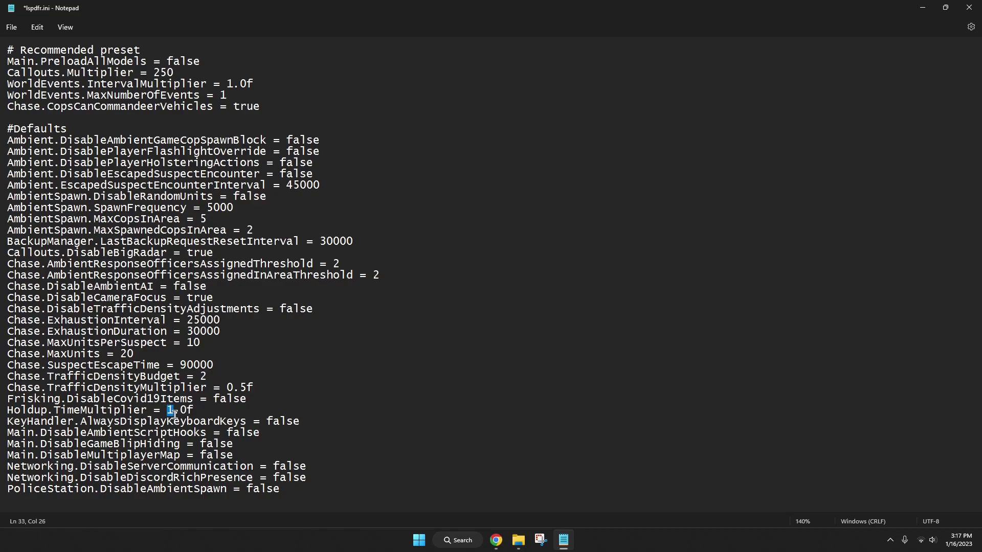
{"action": "type", "text": "2"}
{"action": "mouse_move", "coordinate": [202, 411]}
{"action": "left_mouse_down"}
{"action": "mouse_move", "coordinate": [14, 411]}
{"action": "mouse_move", "coordinate": [200, 408]}
{"action": "left_mouse_up"}
{"action": "left_click_drag", "start_coordinate": [173, 409], "coordinate": [191, 409]}
{"action": "left_click", "coordinate": [193, 409]}
Step: Review the PoliceStation.DisableAmbientSpawn setting at the end of the defaults section
{"action": "left_click_drag", "start_coordinate": [282, 490], "coordinate": [105, 492]}
{"action": "left_click", "coordinate": [105, 491]}
{"action": "double_click", "coordinate": [103, 490]}
{"action": "left_click", "coordinate": [231, 490]}
{"action": "left_click_drag", "start_coordinate": [7, 490], "coordinate": [247, 487]}
{"action": "left_click", "coordinate": [239, 491]}
{"action": "double_click", "coordinate": [261, 490]}
{"action": "left_click", "coordinate": [286, 490]}
{"action": "double_click", "coordinate": [256, 490]}
{"action": "left_click", "coordinate": [246, 491]}
{"action": "left_click_drag", "start_coordinate": [12, 490], "coordinate": [306, 488]}
{"action": "left_click", "coordinate": [309, 487]}
Step: Save the changes to lspdfr.ini and close the file
{"action": "left_click", "coordinate": [251, 415]}
{"action": "left_click", "coordinate": [14, 31]}
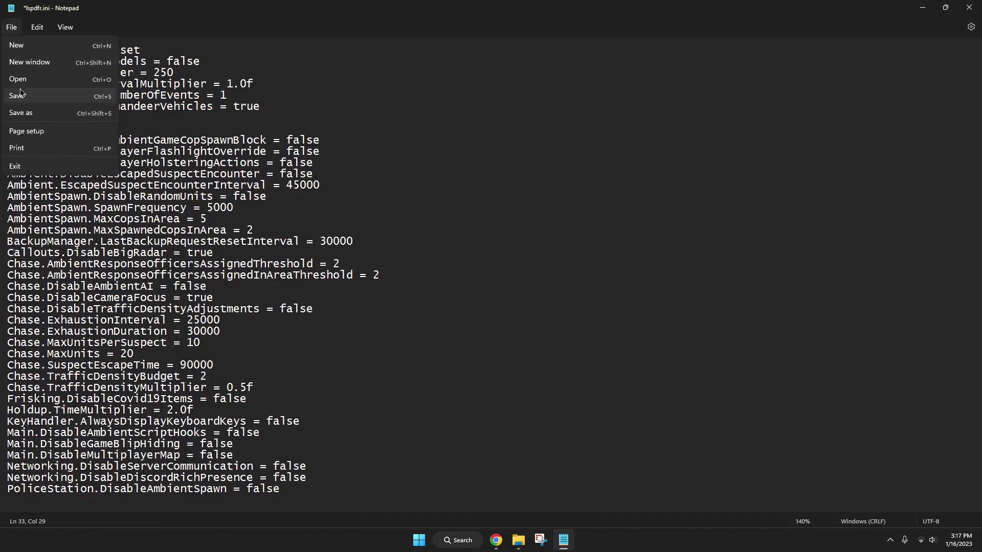
{"action": "left_click", "coordinate": [38, 96]}
{"action": "left_click", "coordinate": [969, 7]}
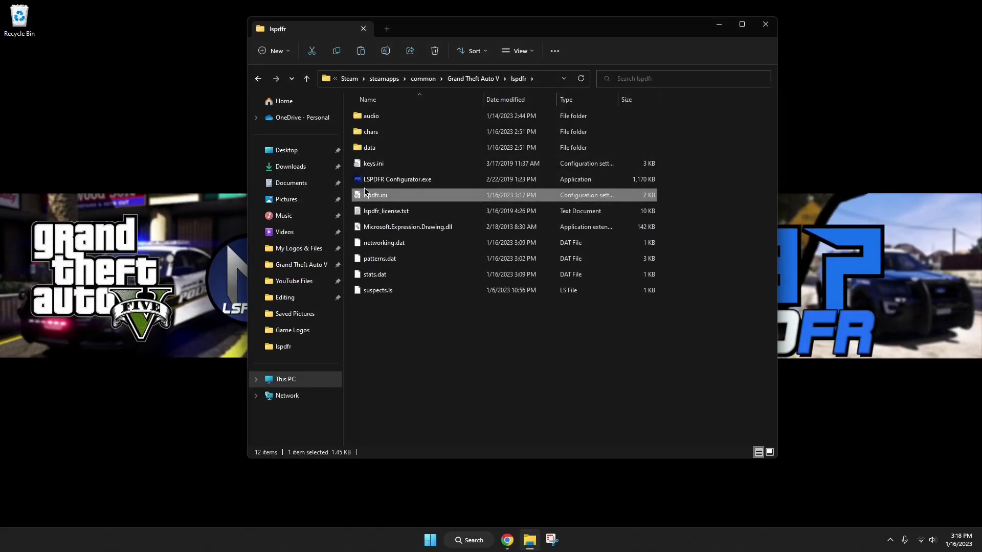
Step: Look through the contents of the mods folder in the Grand Theft Auto V folder, and return to the game folder
{"action": "left_click", "coordinate": [484, 82]}
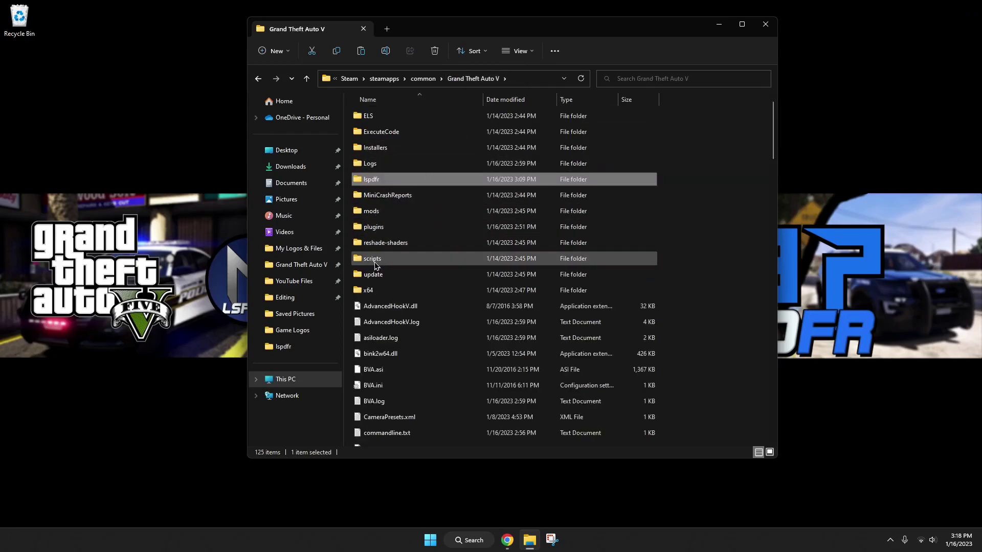
{"action": "double_click", "coordinate": [381, 214]}
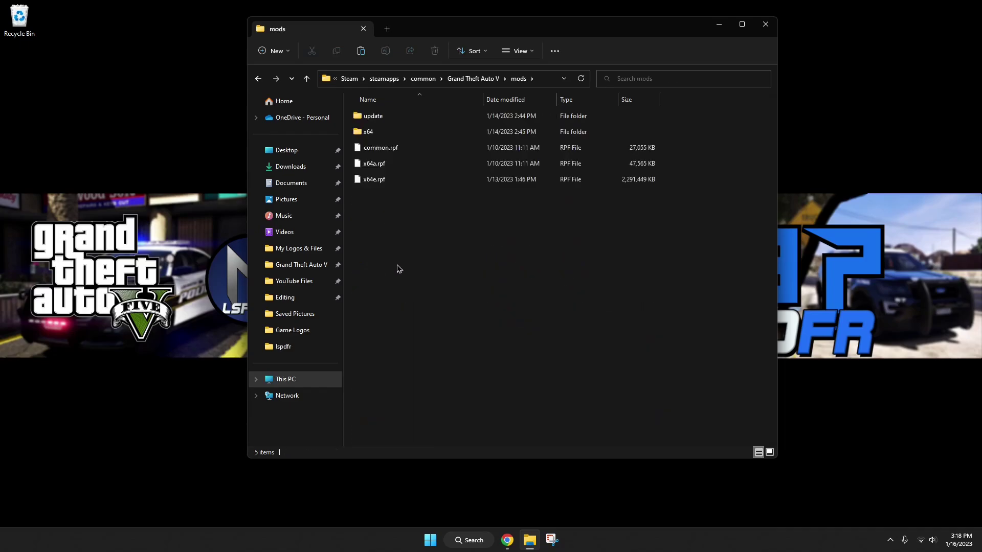
{"action": "left_click_drag", "start_coordinate": [394, 266], "coordinate": [518, 105]}
{"action": "left_click", "coordinate": [495, 248]}
{"action": "left_click", "coordinate": [473, 78]}
Step: Look through the files in the scripts folder, and return to the Grand Theft Auto V folder
{"action": "double_click", "coordinate": [372, 258]}
{"action": "left_click_drag", "start_coordinate": [375, 259], "coordinate": [420, 118]}
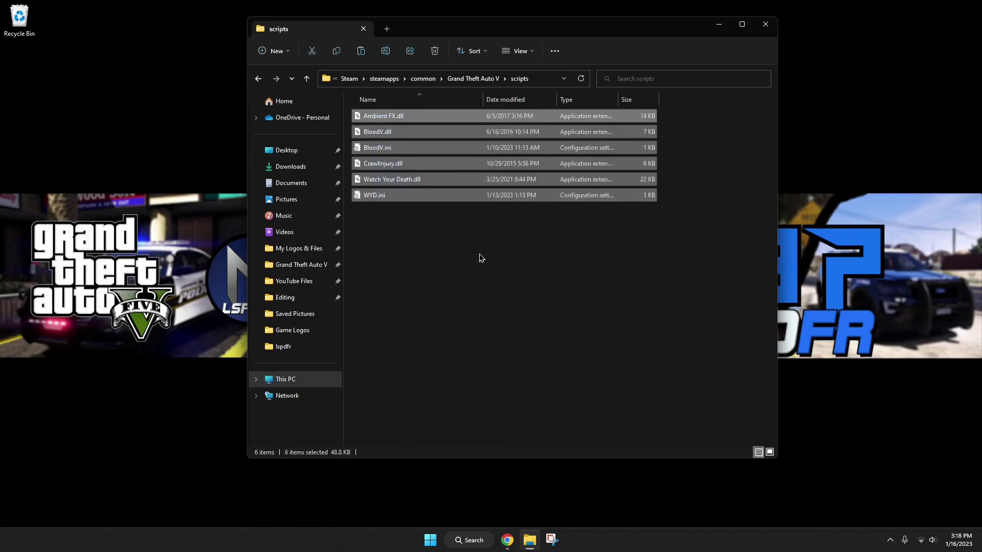
{"action": "left_click", "coordinate": [471, 76]}
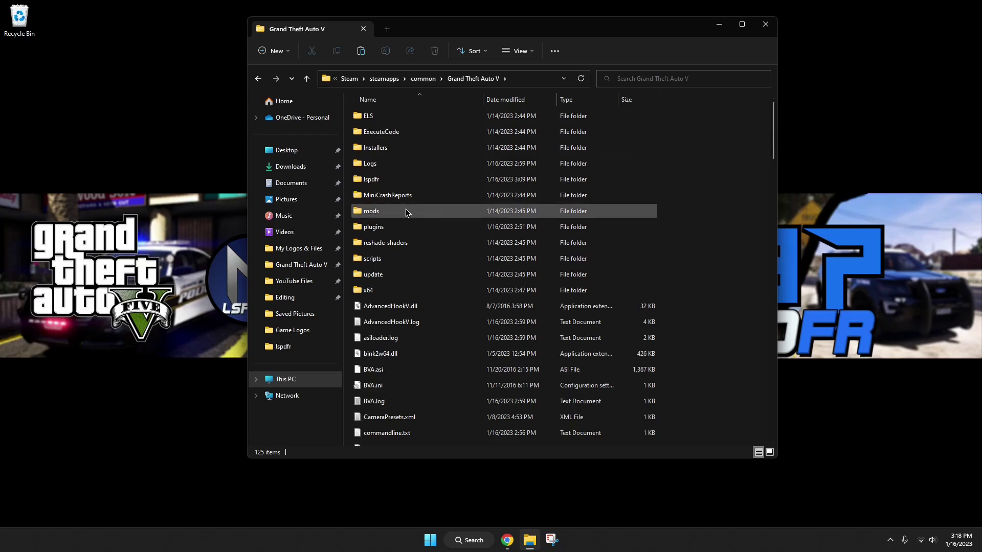
{"action": "left_click", "coordinate": [399, 258]}
{"action": "left_click", "coordinate": [727, 225]}
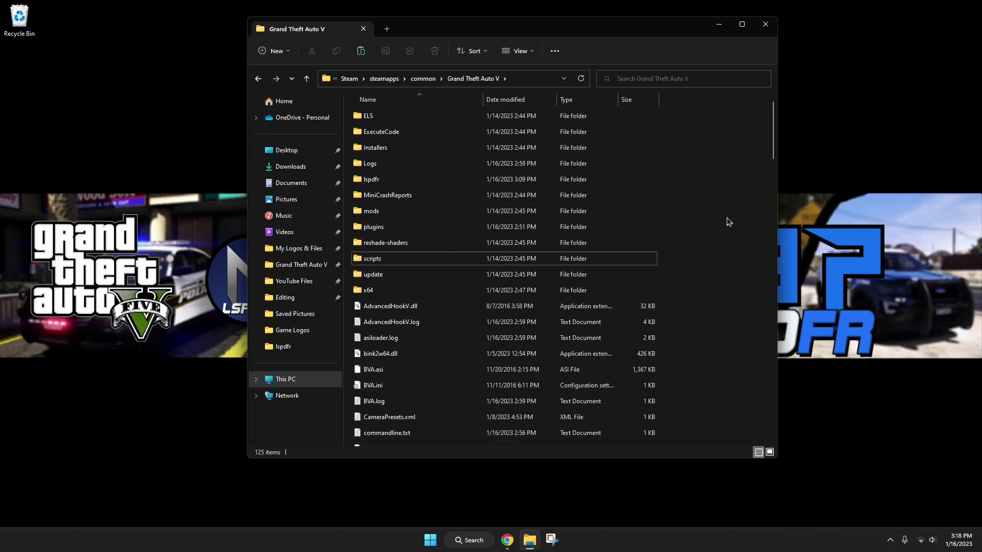